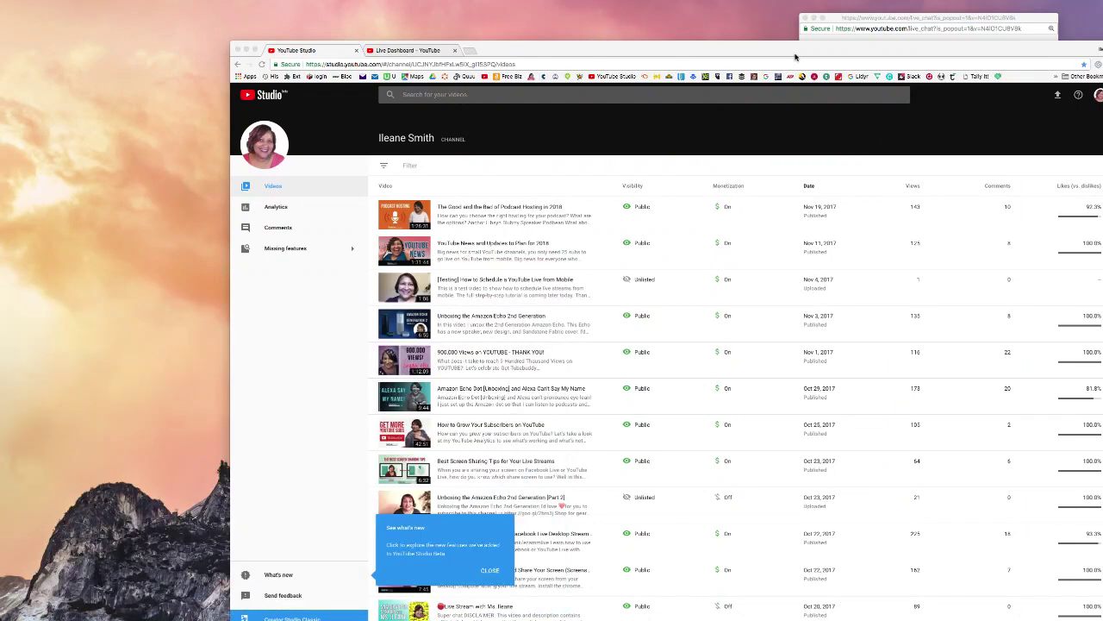
# Reposition the YouTube Studio browser window on the desktop and enlarge its page by two zoom levels
pyautogui.moveTo(796, 57); pyautogui.dragTo(770, 46)
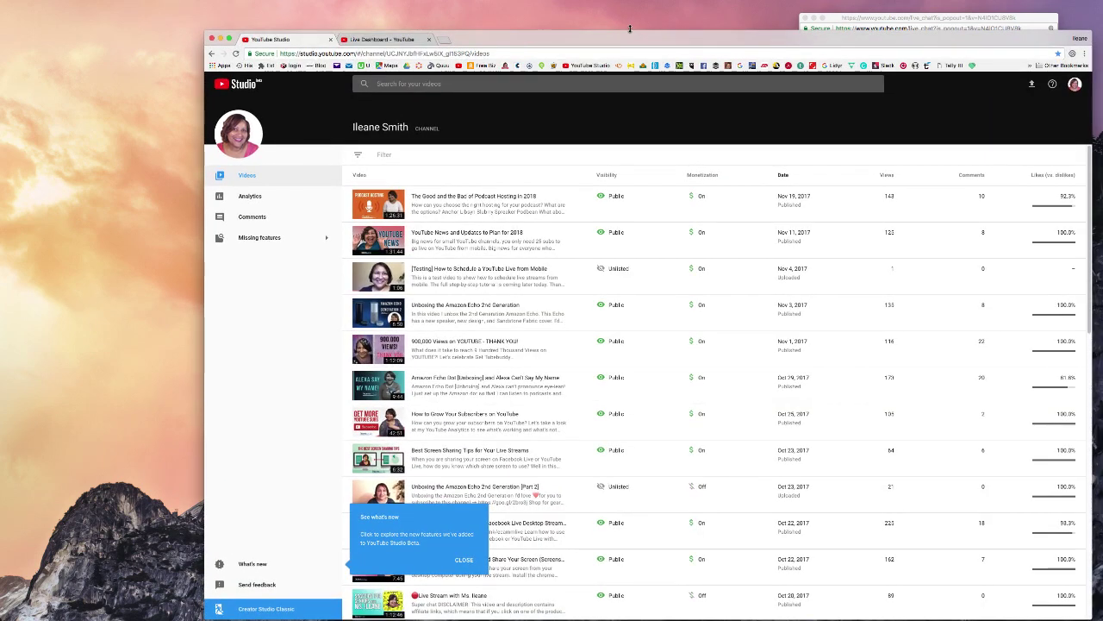
pyautogui.moveTo(622, 41); pyautogui.dragTo(614, 53)
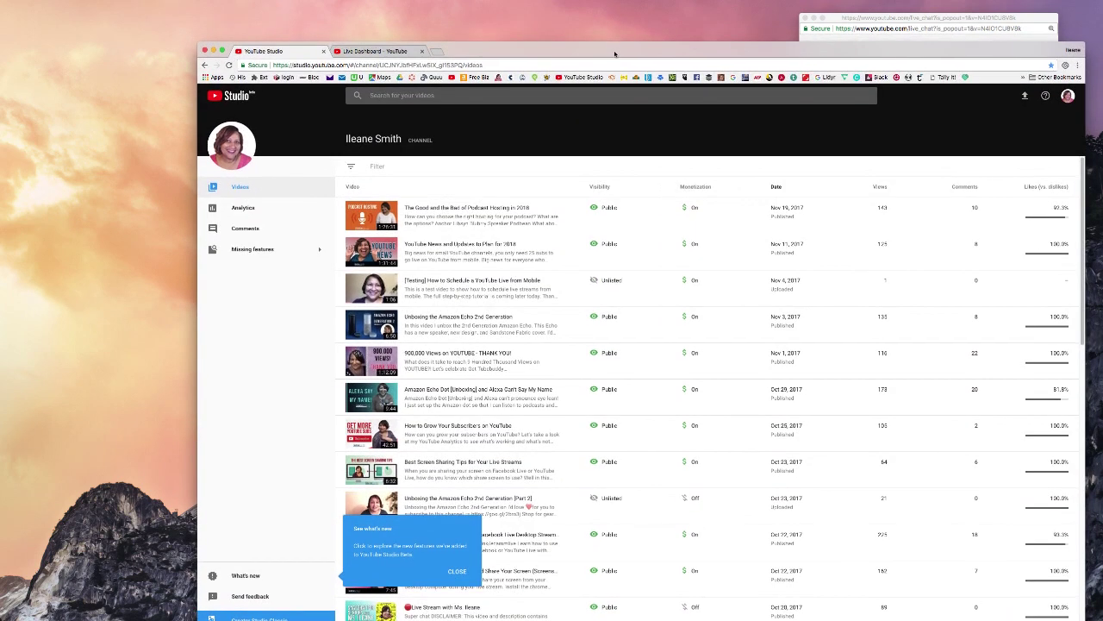
pyautogui.moveTo(865, 57); pyautogui.dragTo(835, 35)
pyautogui.click(1047, 42)
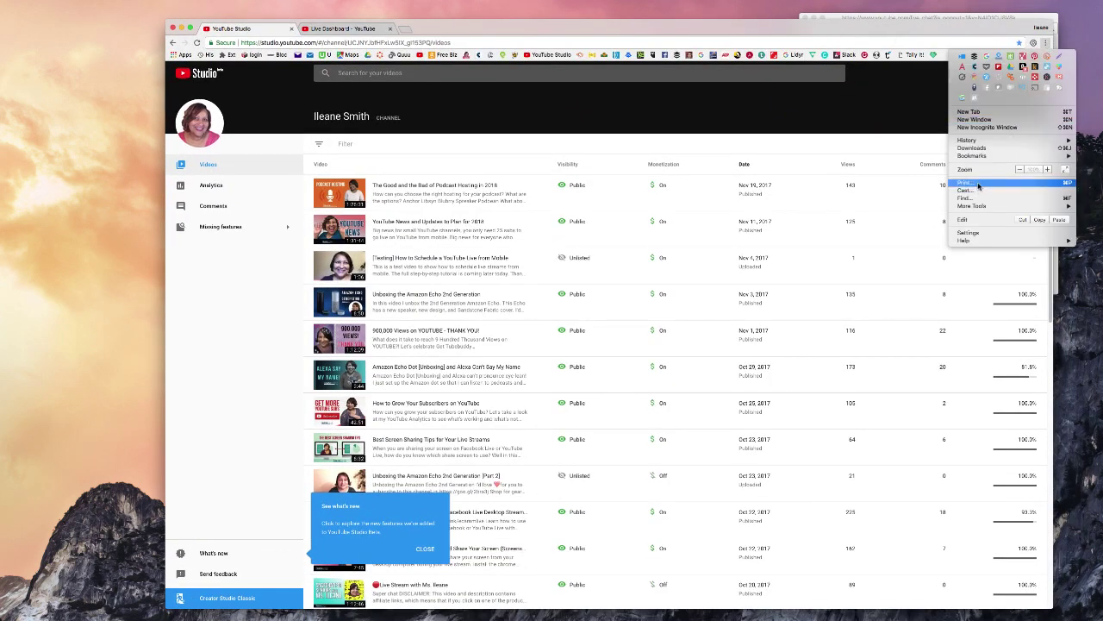
pyautogui.click(1048, 170)
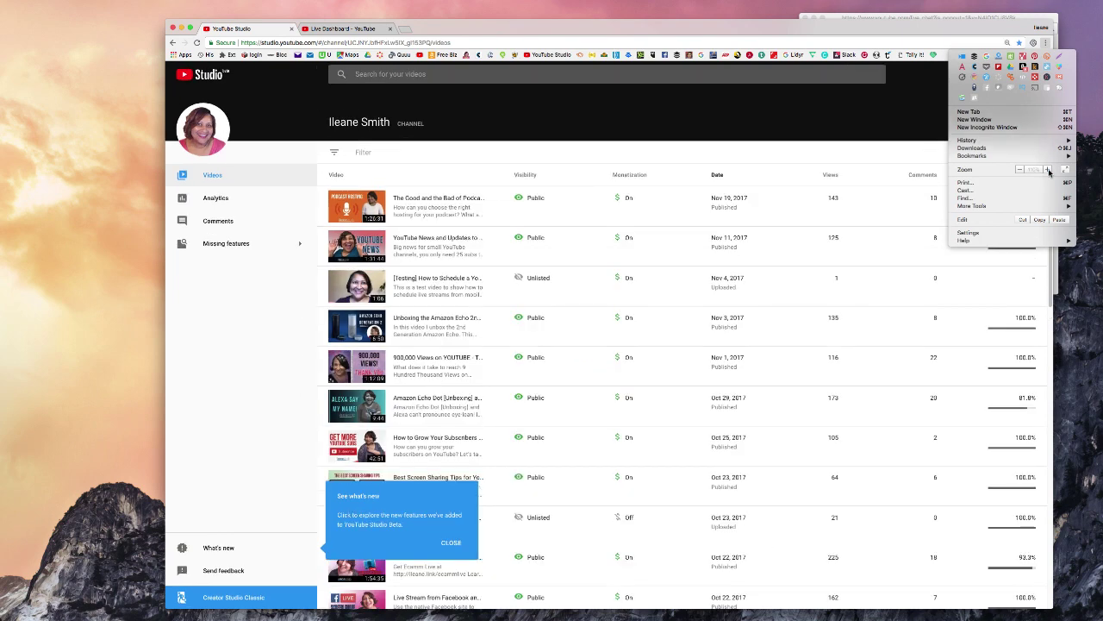
pyautogui.click(1048, 170)
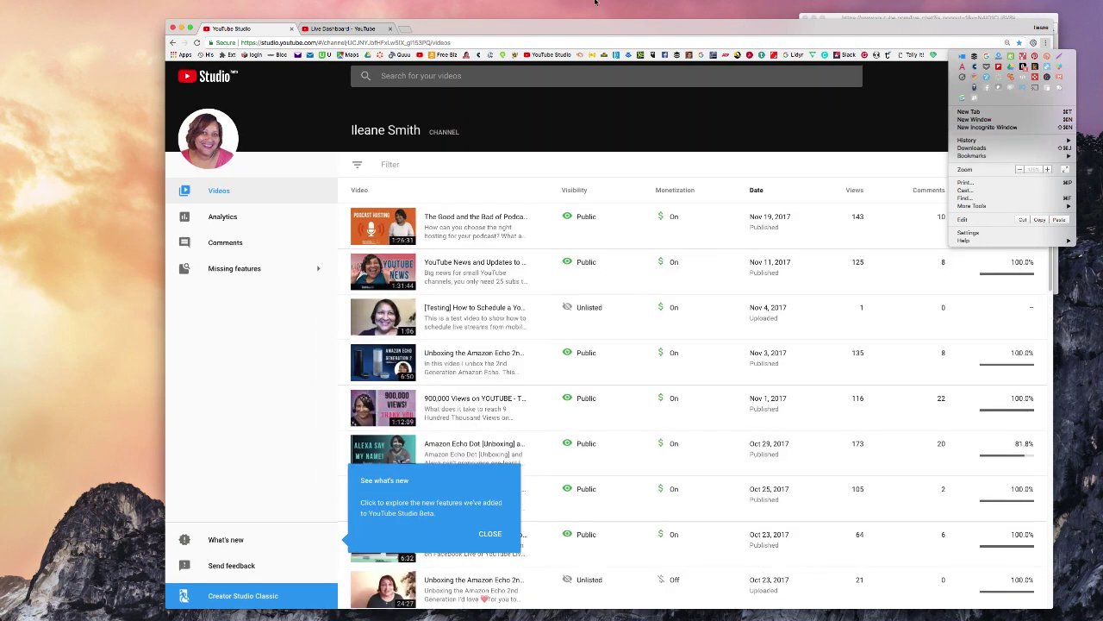
pyautogui.moveTo(636, 28); pyautogui.dragTo(575, 19)
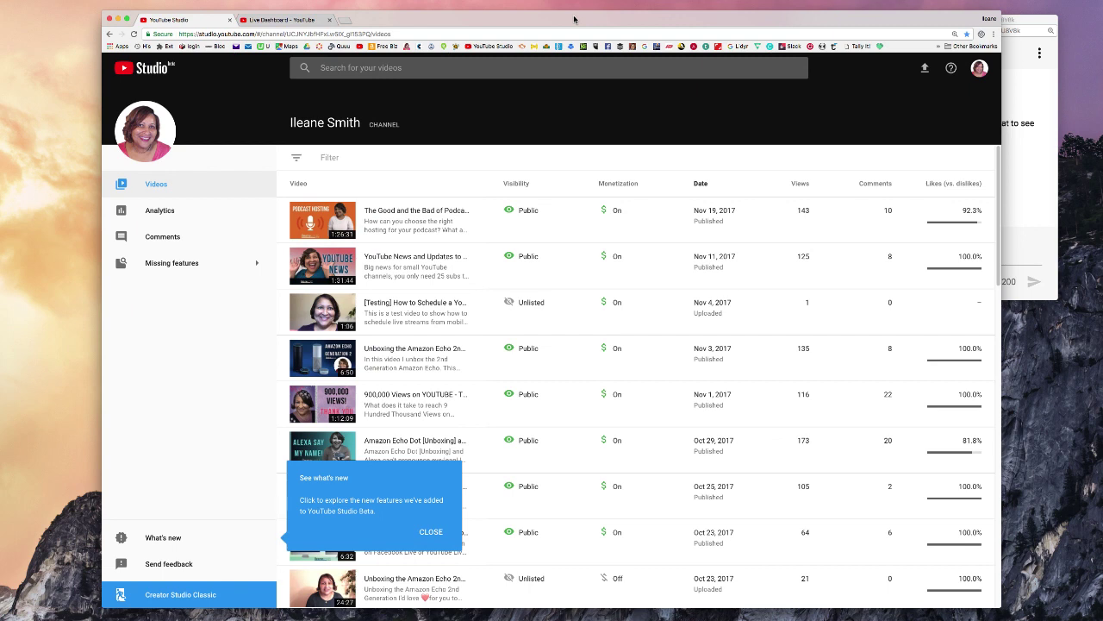
# Open the classic Creator Studio video manager in a new tab and go to the Creator Studio dashboard
pyautogui.click(1023, 28)
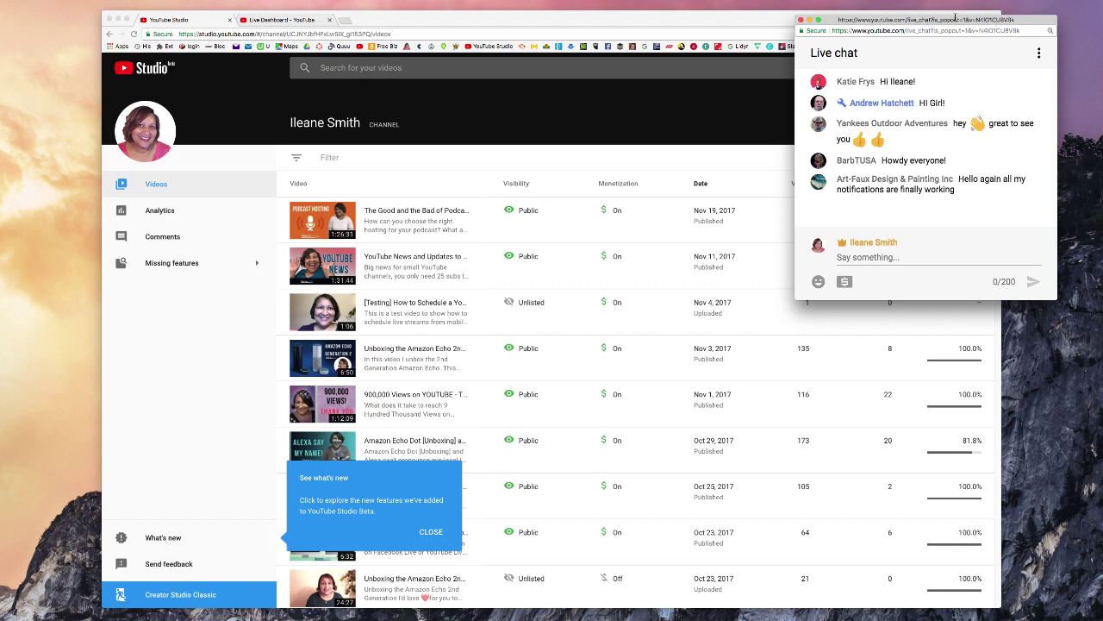
pyautogui.click(345, 20)
pyautogui.click(360, 47)
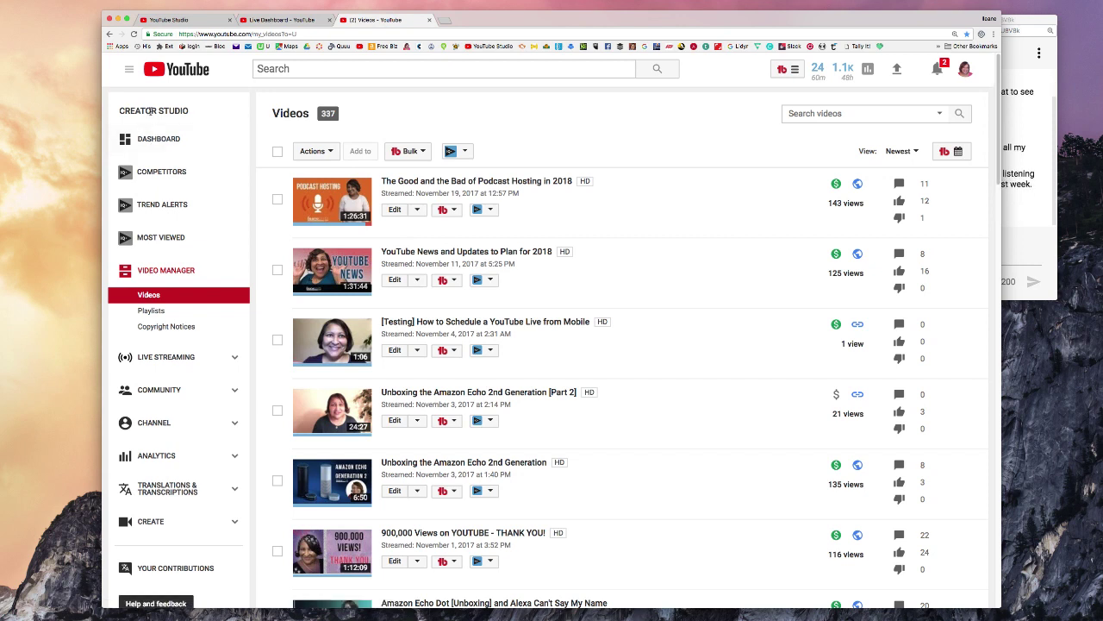
pyautogui.click(965, 73)
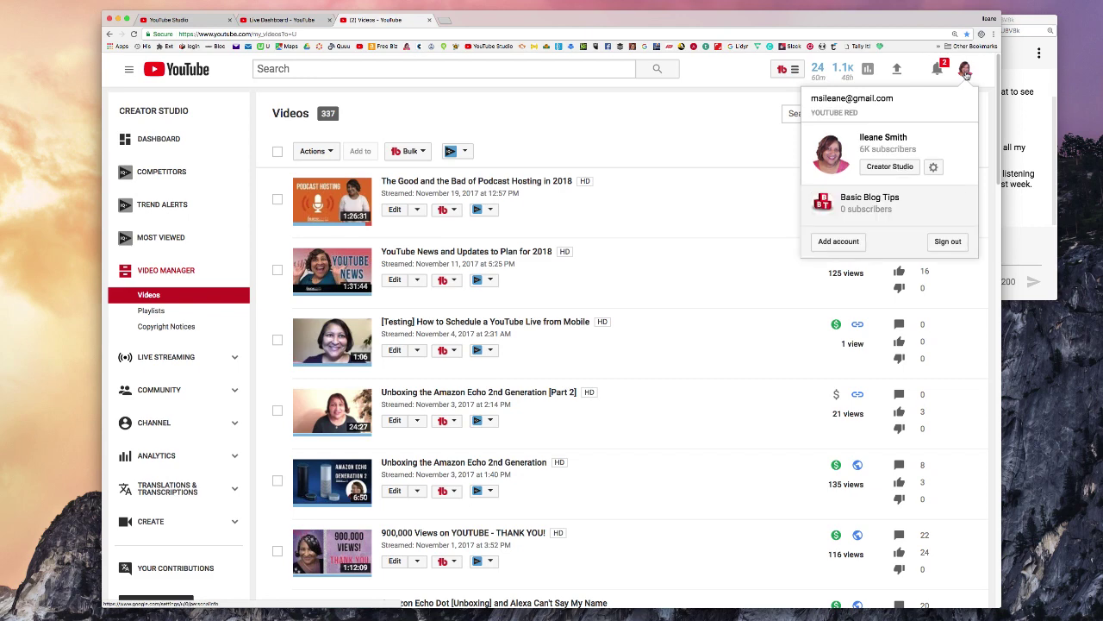
pyautogui.click(882, 168)
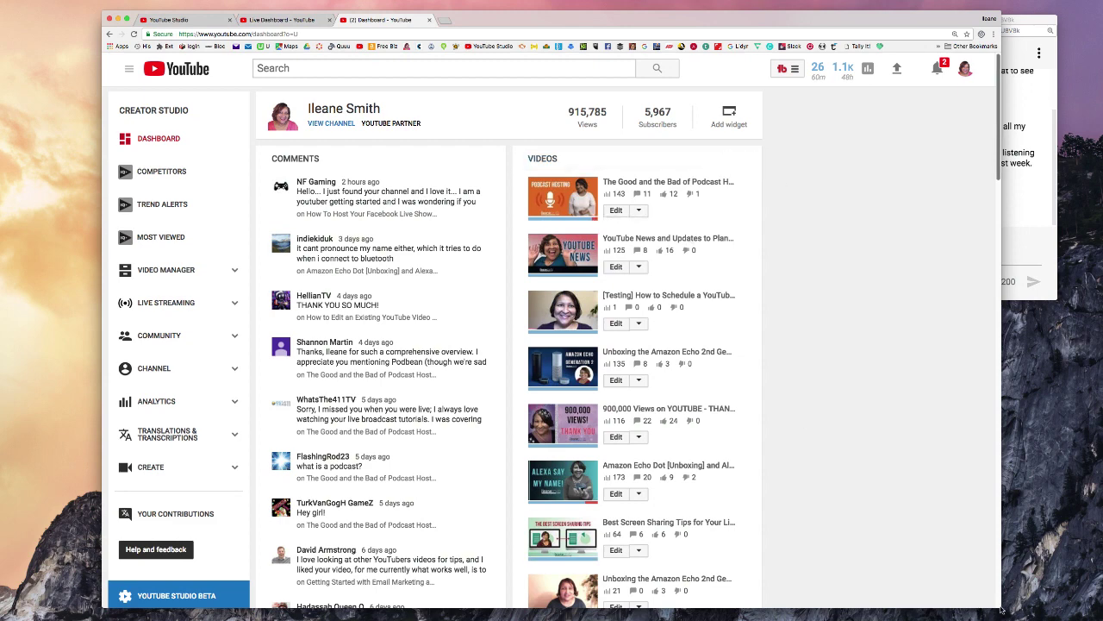
# Widen and reposition the browser window, and enlarge the Creator Studio dashboard by two zoom levels
pyautogui.moveTo(1002, 610); pyautogui.dragTo(1053, 609)
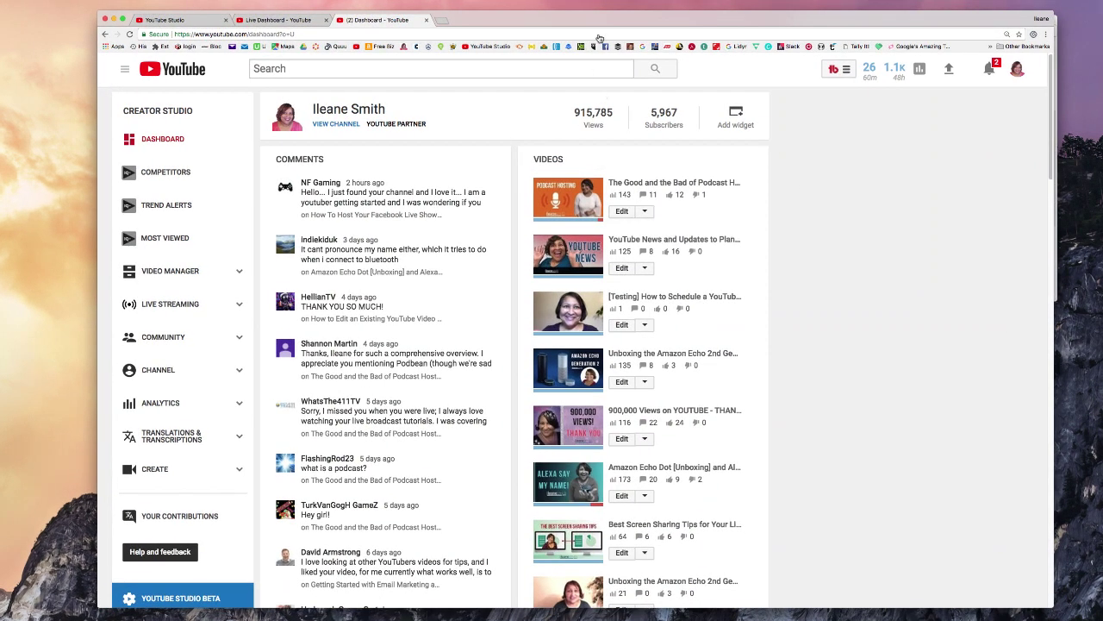
pyautogui.moveTo(591, 20); pyautogui.dragTo(569, 28)
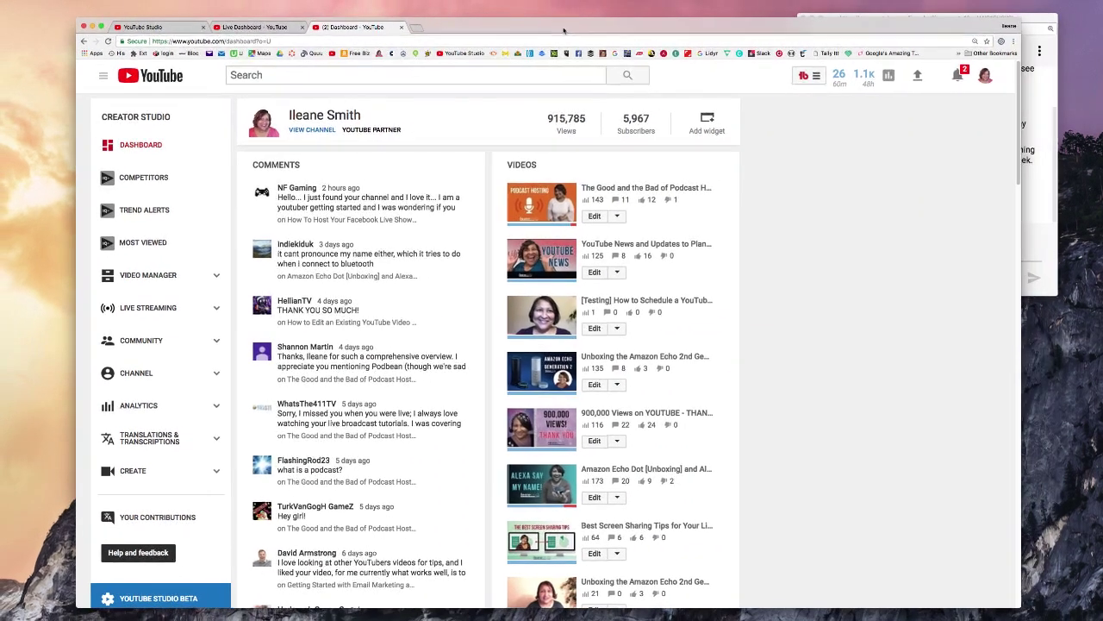
pyautogui.click(1014, 43)
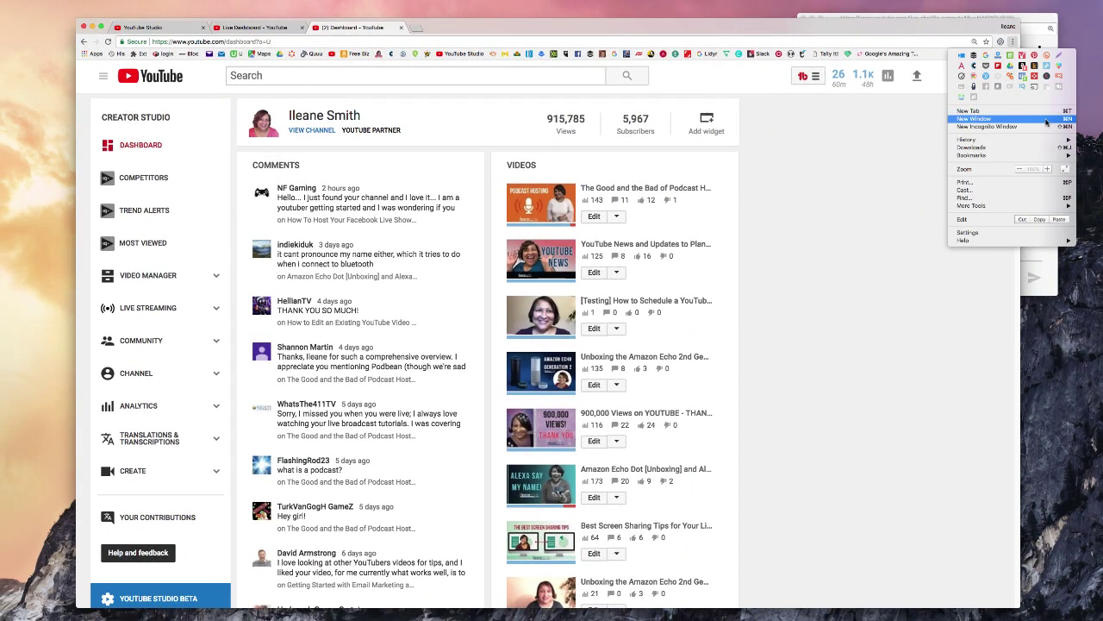
pyautogui.click(1047, 169)
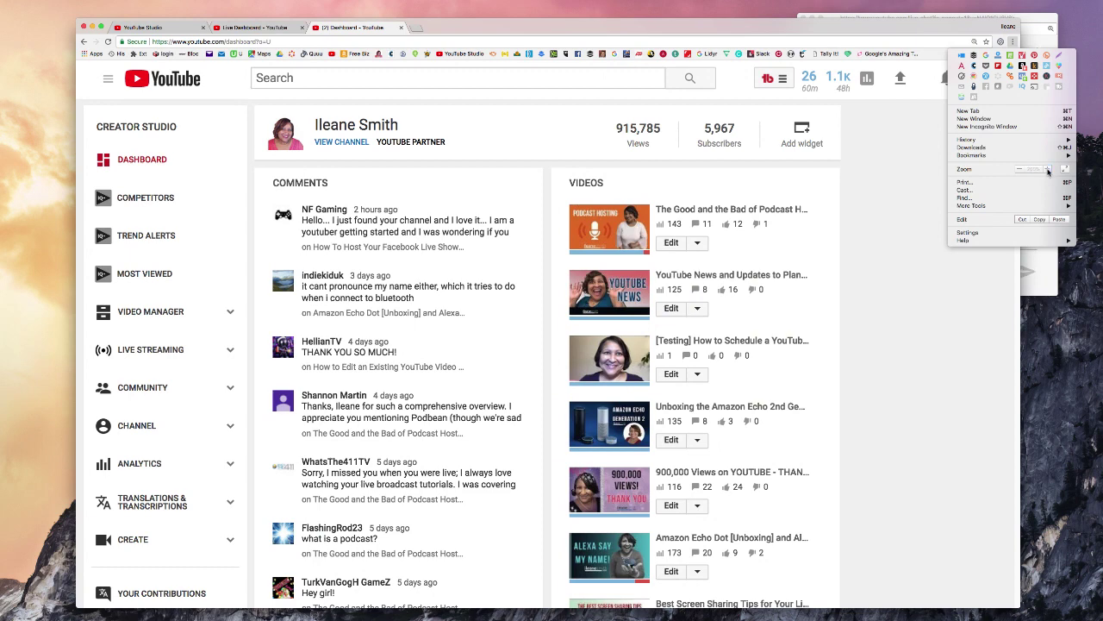
pyautogui.click(1048, 170)
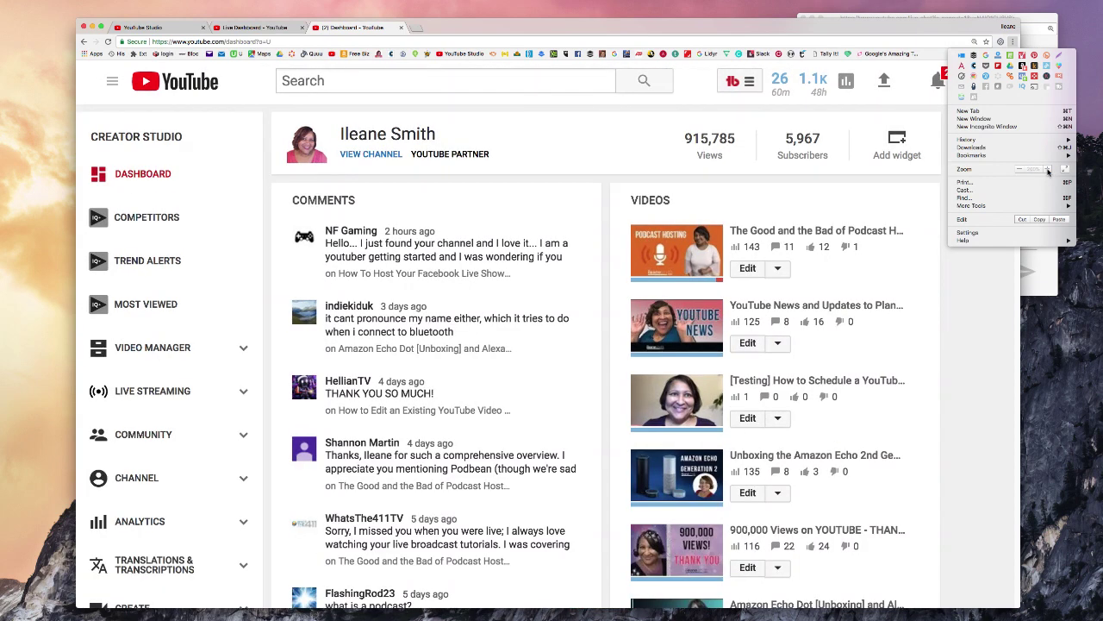
pyautogui.click(961, 298)
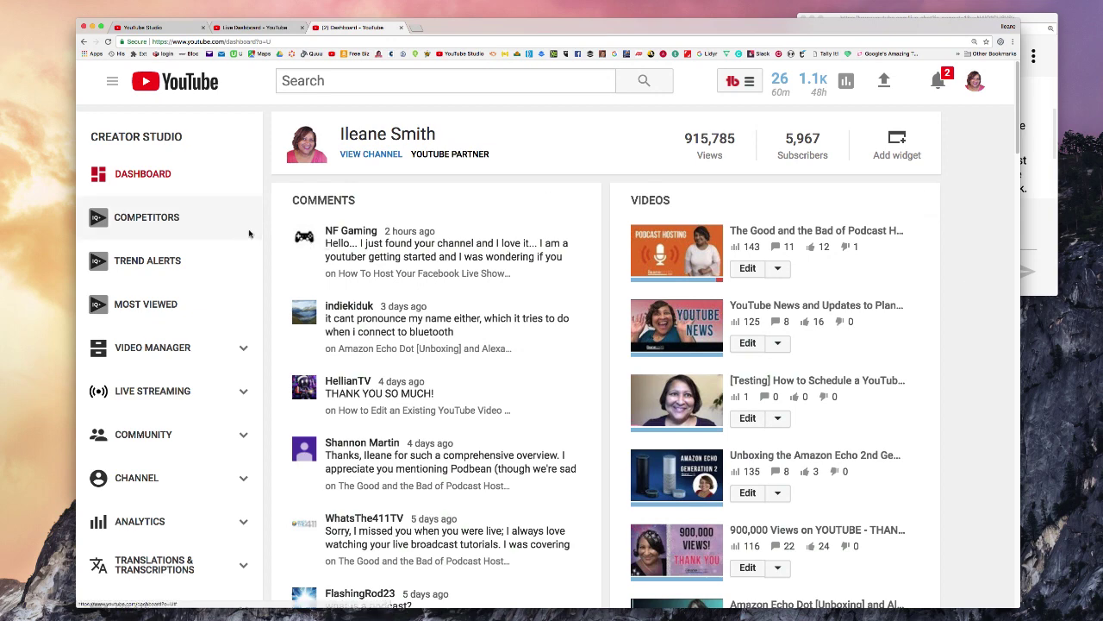
# Move the dashboard's Comments widget from the first column to the head of the second column
pyautogui.moveTo(552, 202)
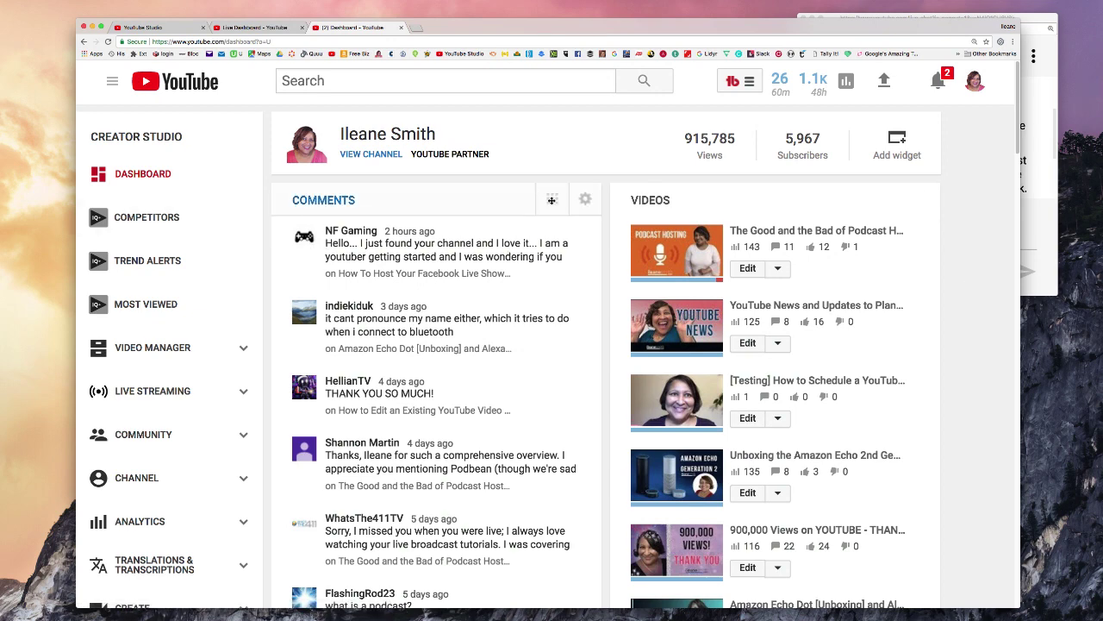
pyautogui.moveTo(552, 199); pyautogui.dragTo(891, 198)
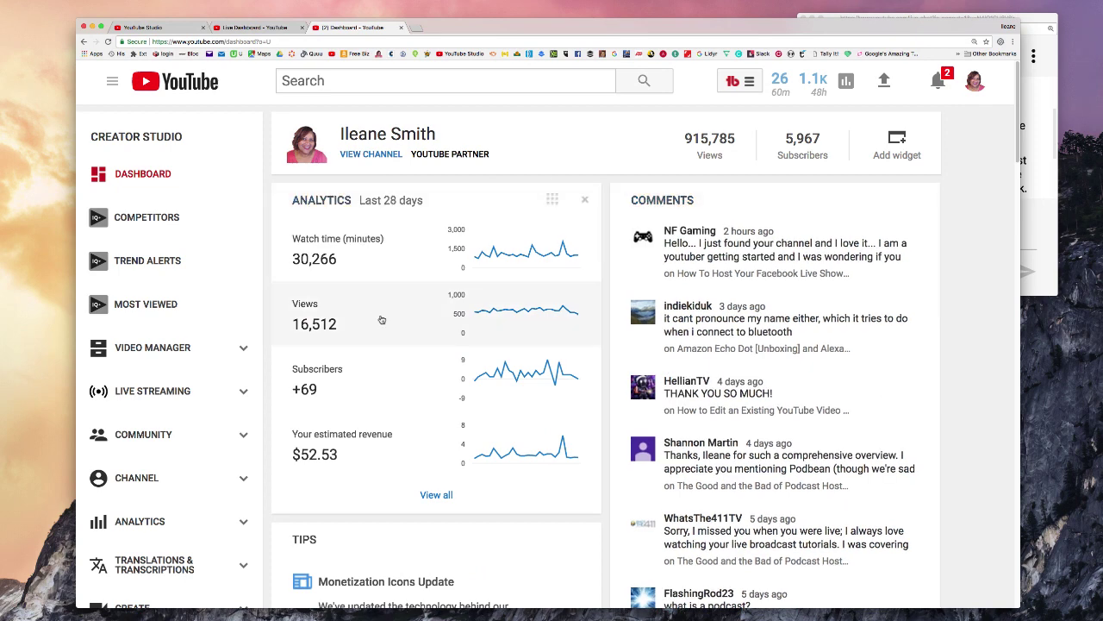
# Review the dashboard's Analytics, Tips, Videos and Comments widgets, and bring up the list of widgets that can be added
pyautogui.scroll(-2, 668, 203)
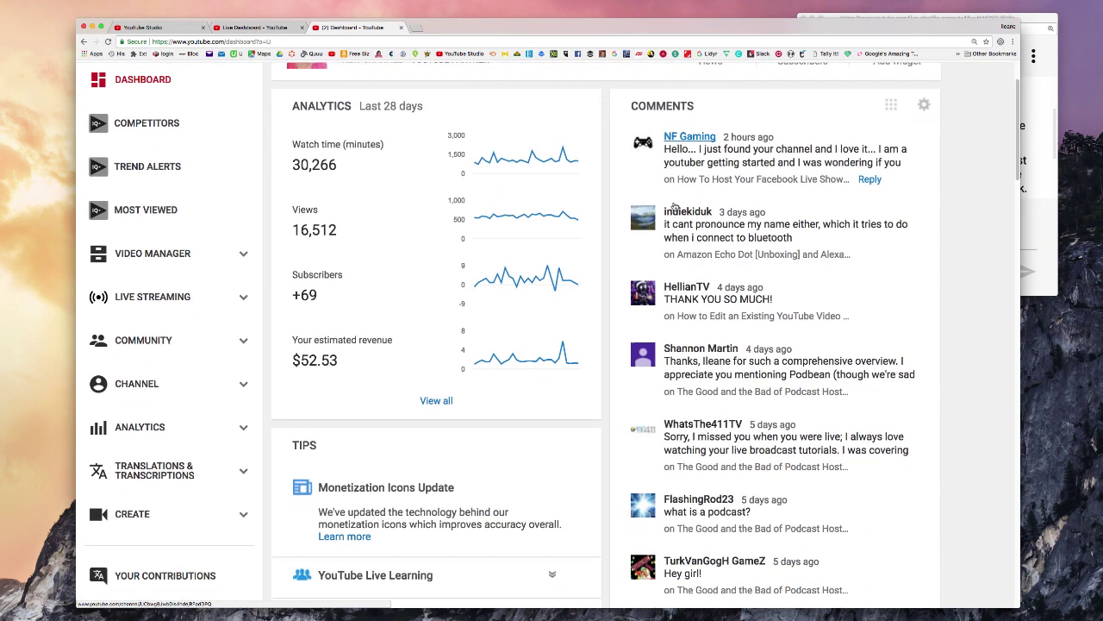
pyautogui.scroll(-5, 675, 205)
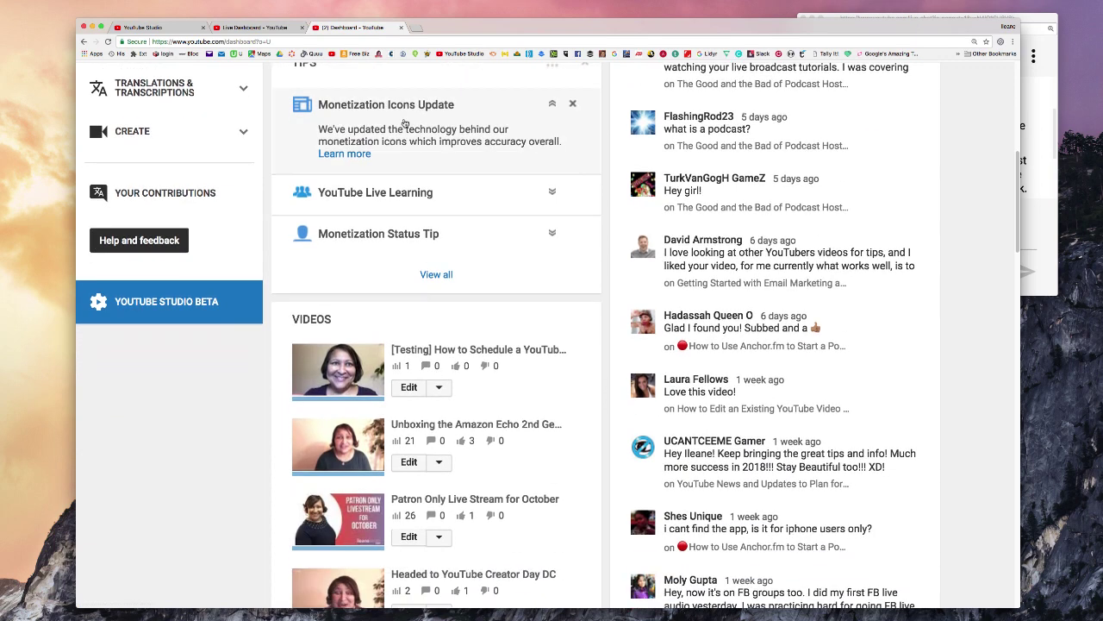
pyautogui.scroll(1, 413, 122)
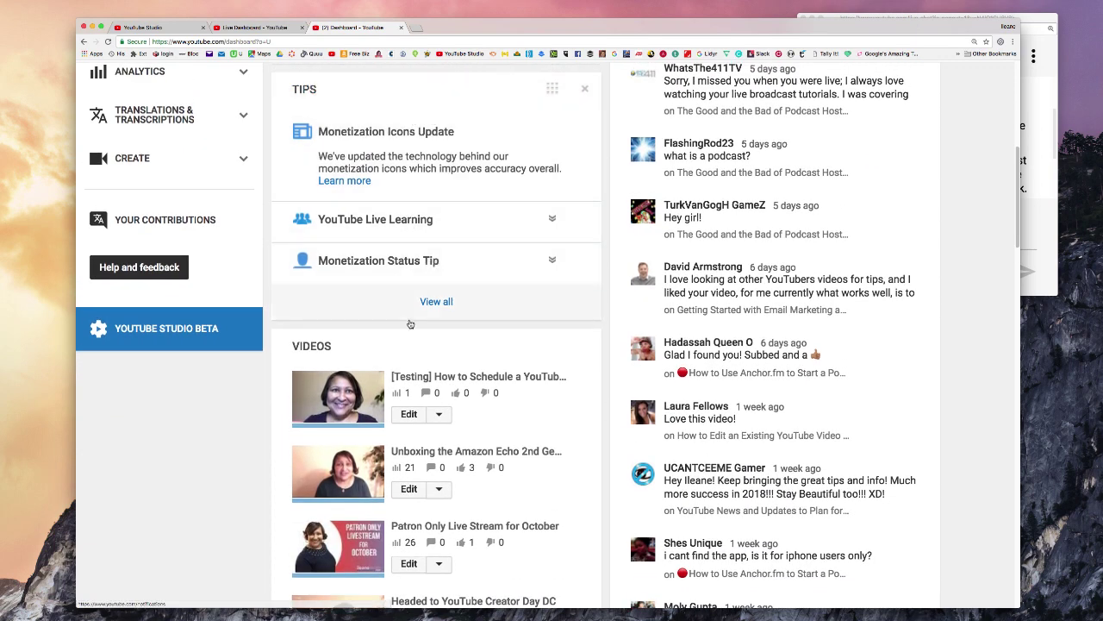
pyautogui.scroll(-1, 482, 359)
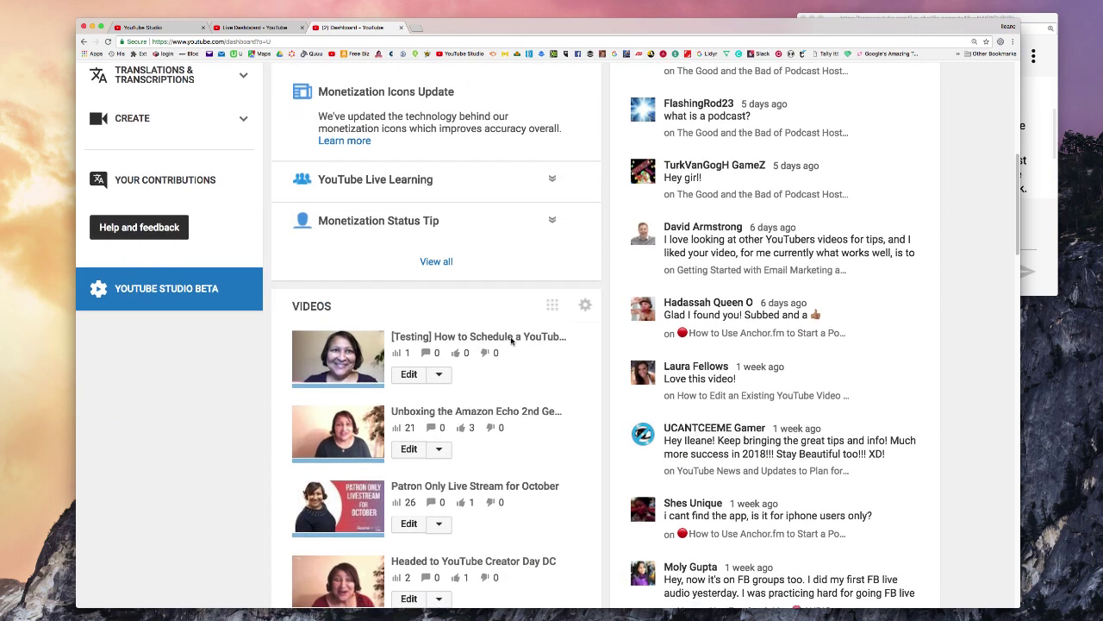
pyautogui.scroll(-2, 511, 342)
pyautogui.scroll(3, 511, 342)
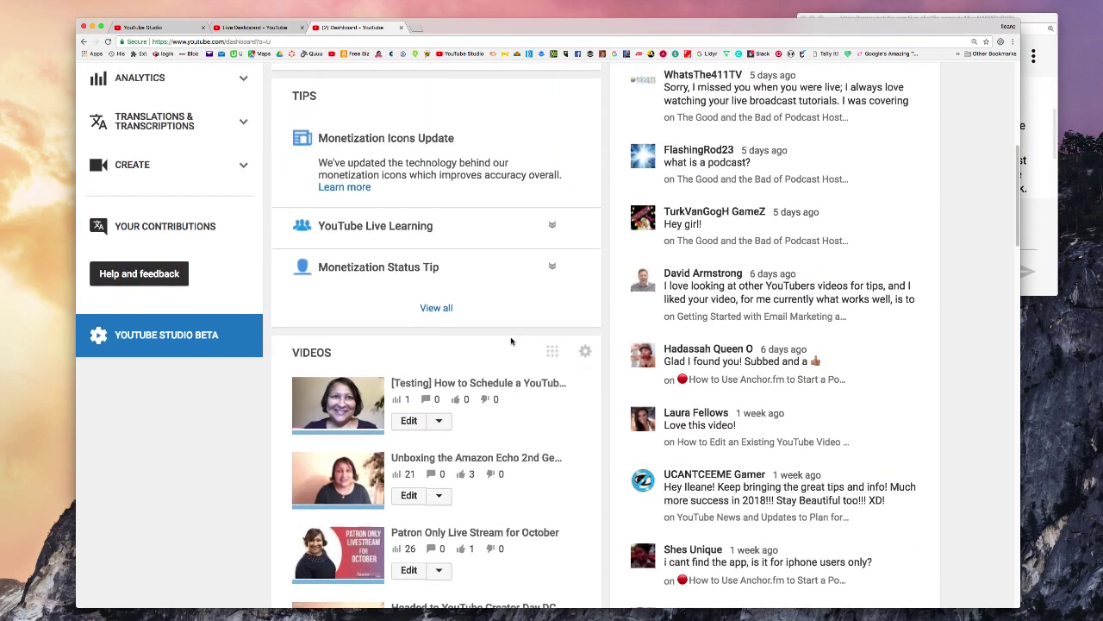
pyautogui.scroll(8, 511, 341)
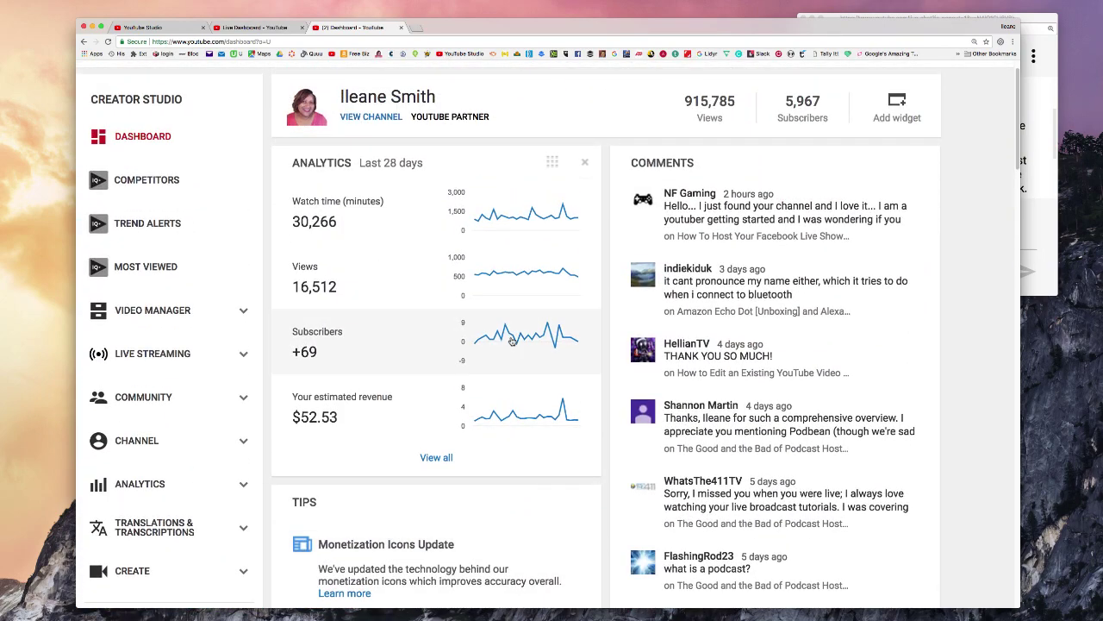
pyautogui.scroll(1, 512, 341)
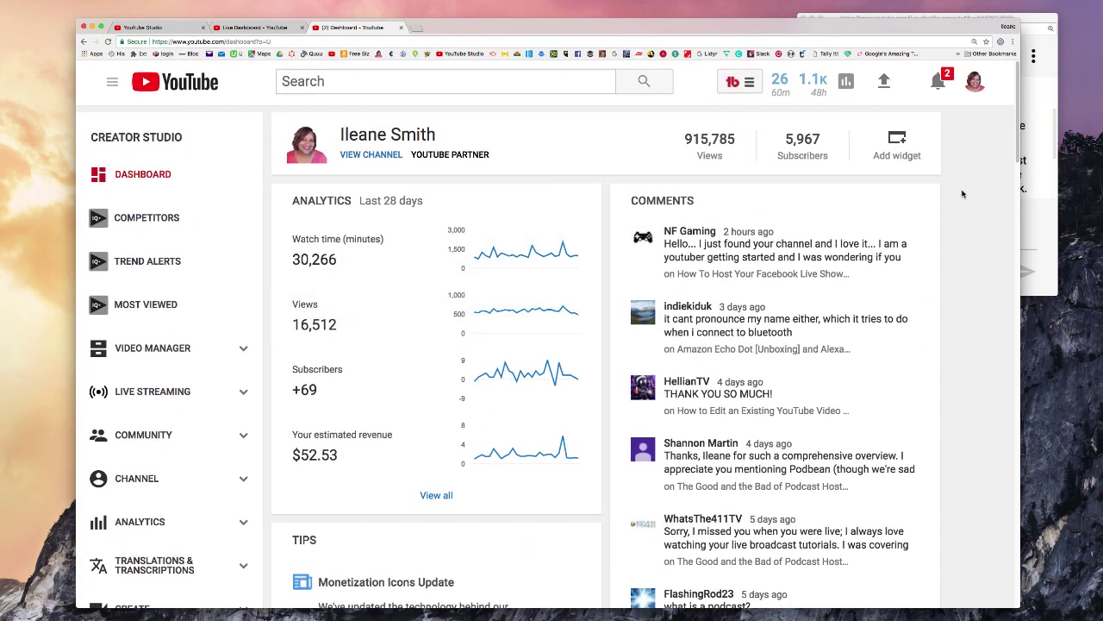
pyautogui.click(904, 144)
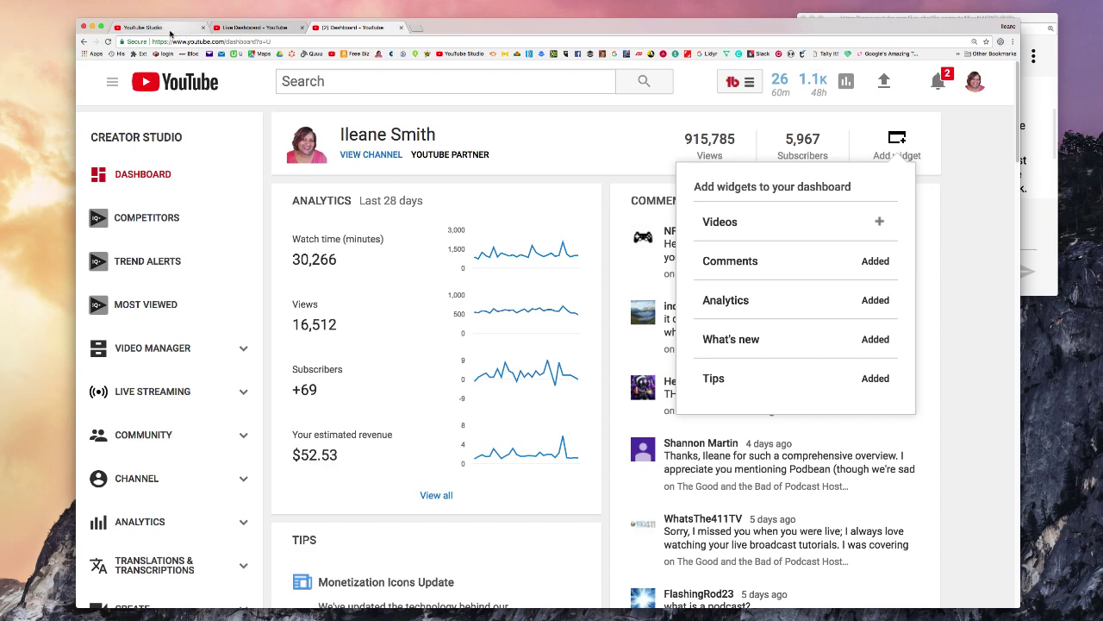
# Close the classic Creator Studio dashboard, return to the YouTube Studio beta video list and readjust the browser window
pyautogui.click(402, 29)
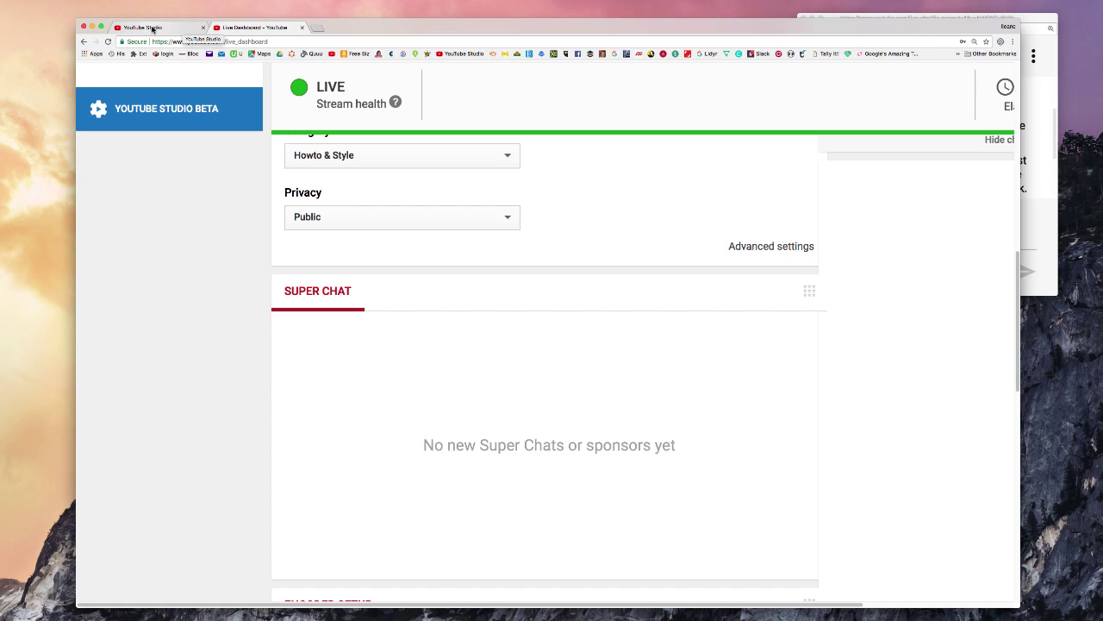
pyautogui.click(151, 28)
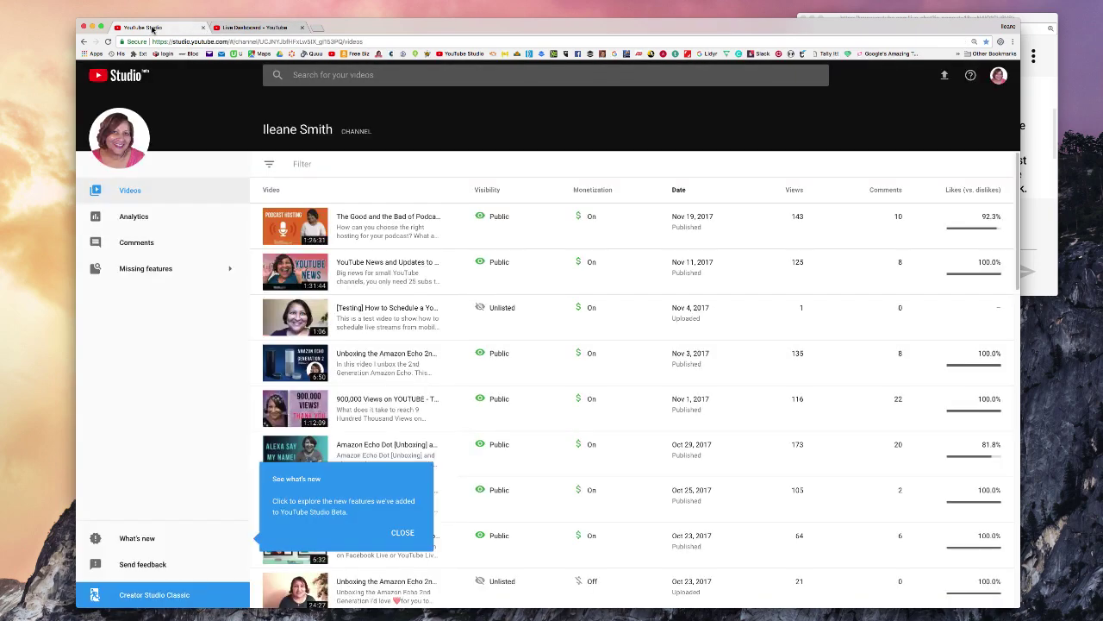
pyautogui.doubleClick(343, 29)
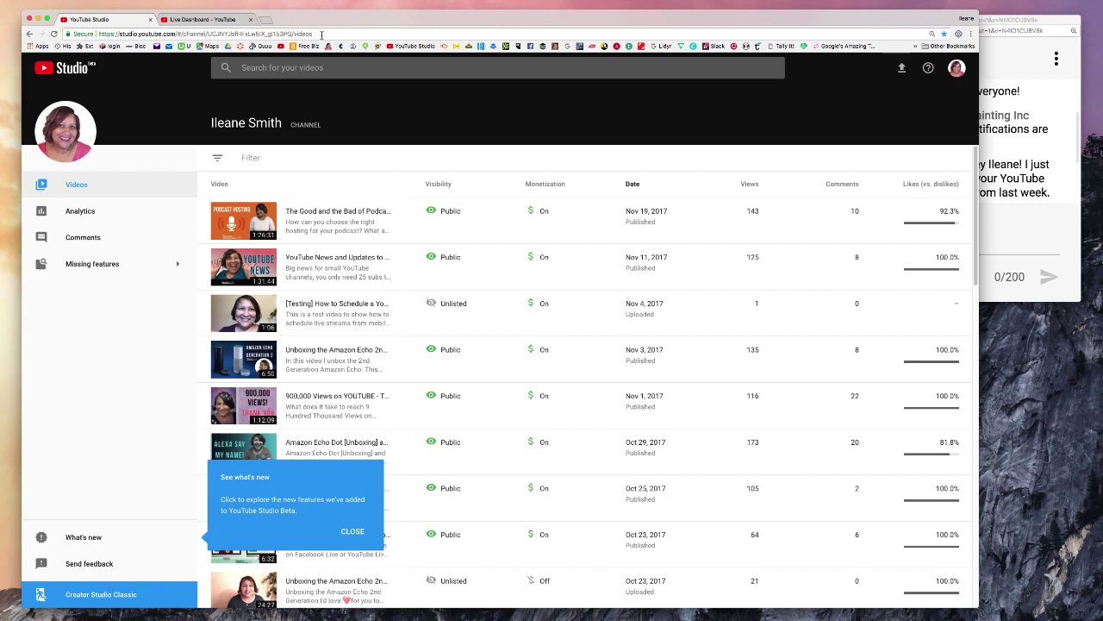
# Bring the live chat window forward, make it taller to show more messages and reposition it over the video list
pyautogui.click(1045, 231)
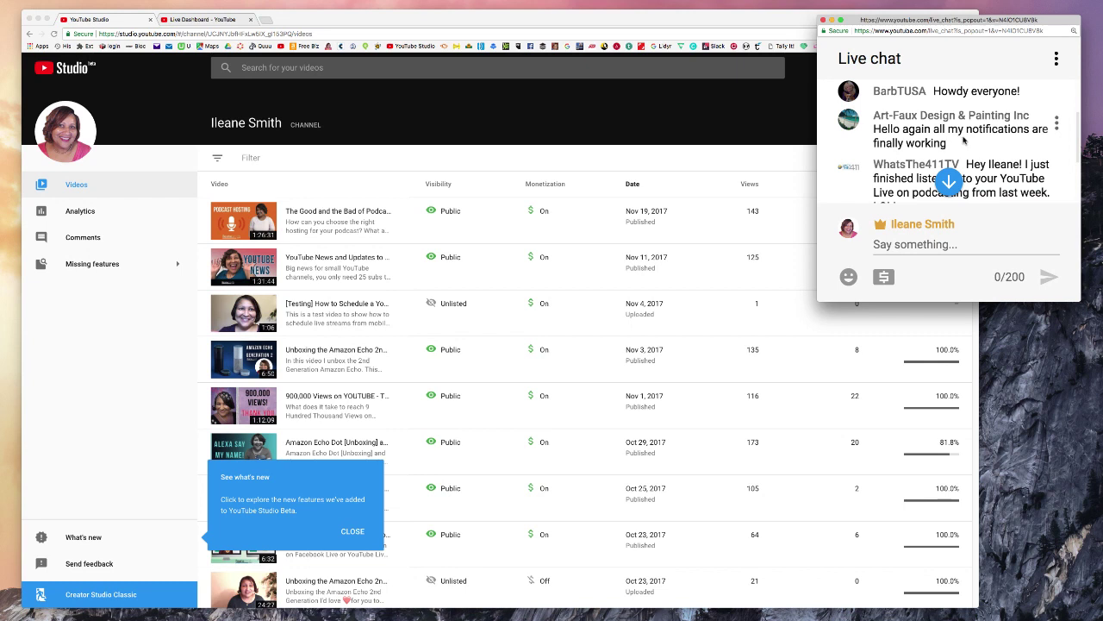
pyautogui.scroll(-1, 959, 139)
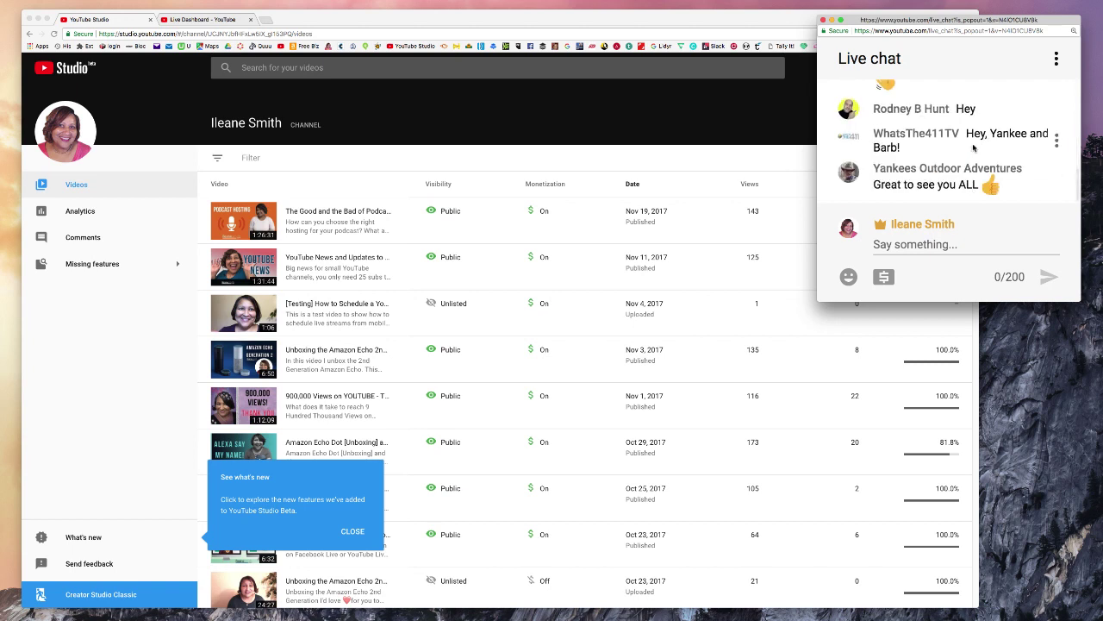
pyautogui.scroll(5, 973, 145)
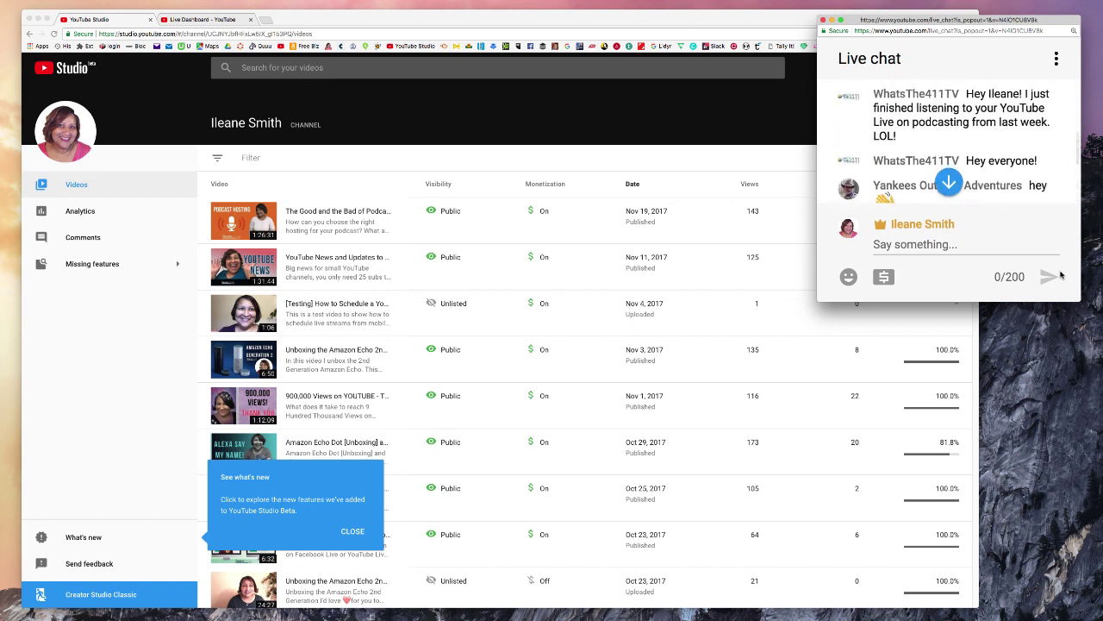
pyautogui.moveTo(1080, 300); pyautogui.dragTo(1089, 533)
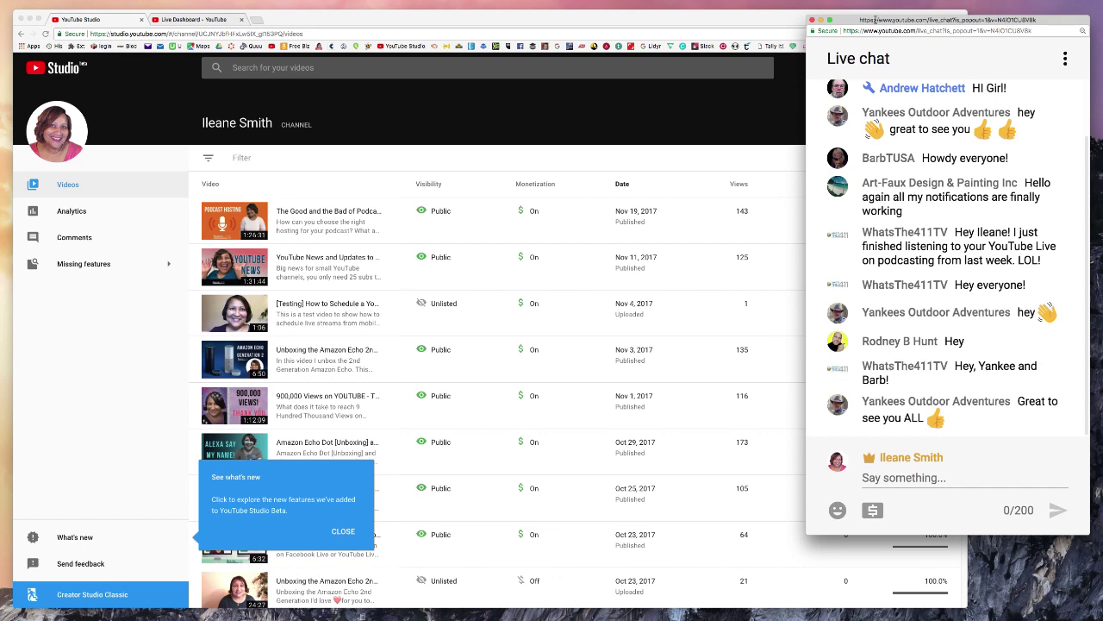
pyautogui.moveTo(899, 30); pyautogui.dragTo(863, 32)
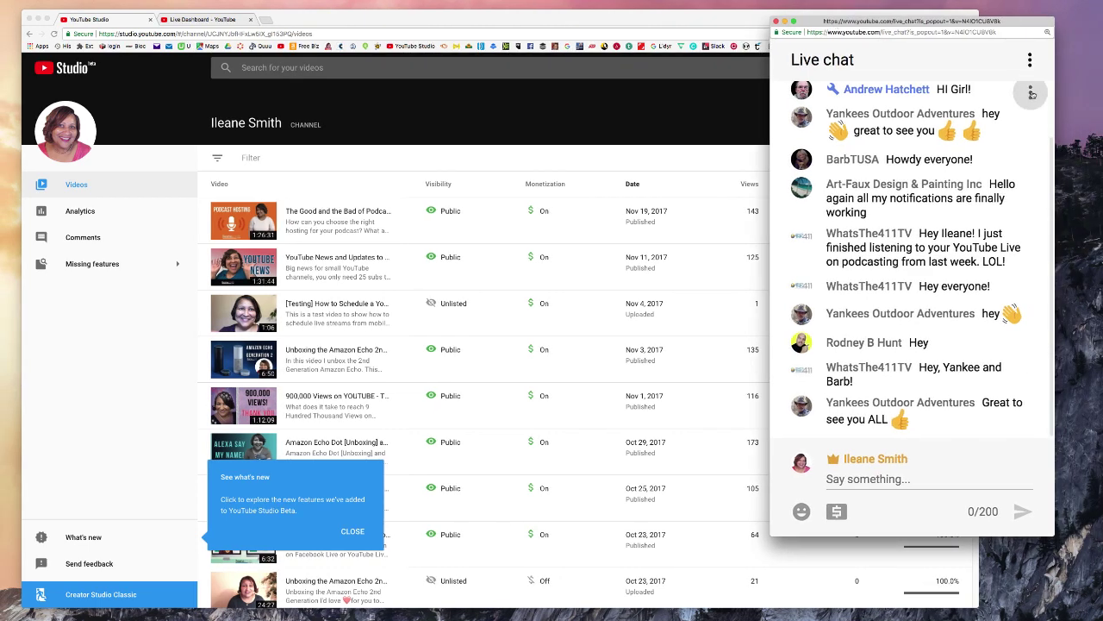
# Check the moderation options on a moderator's greeting in the live chat, and resize the chat window to be shorter and slightly wider
pyautogui.click(1030, 92)
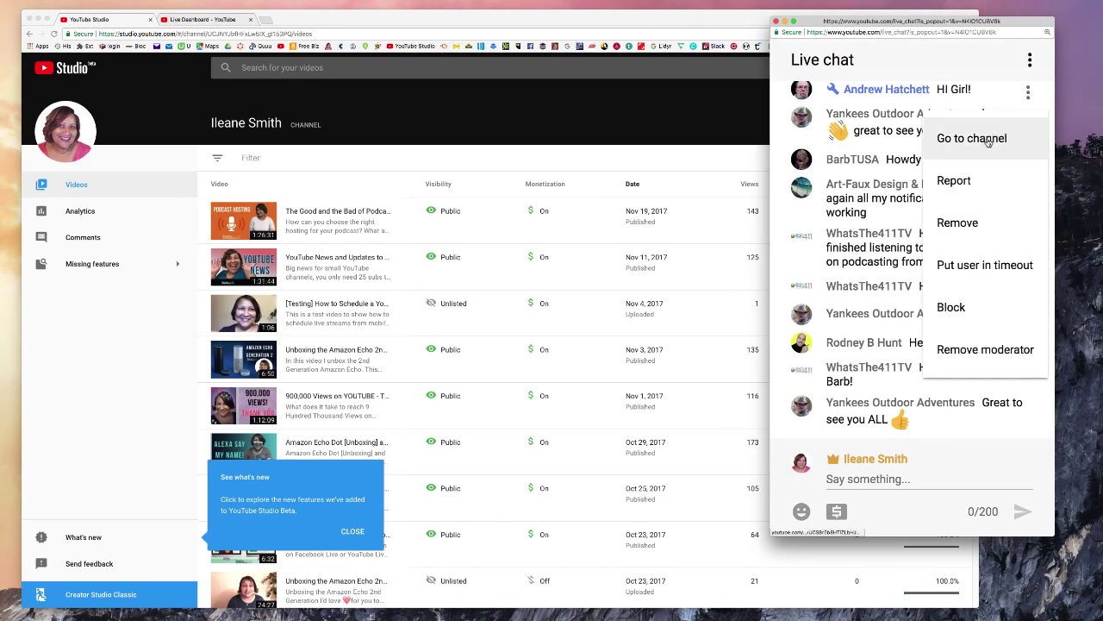
pyautogui.click(1019, 97)
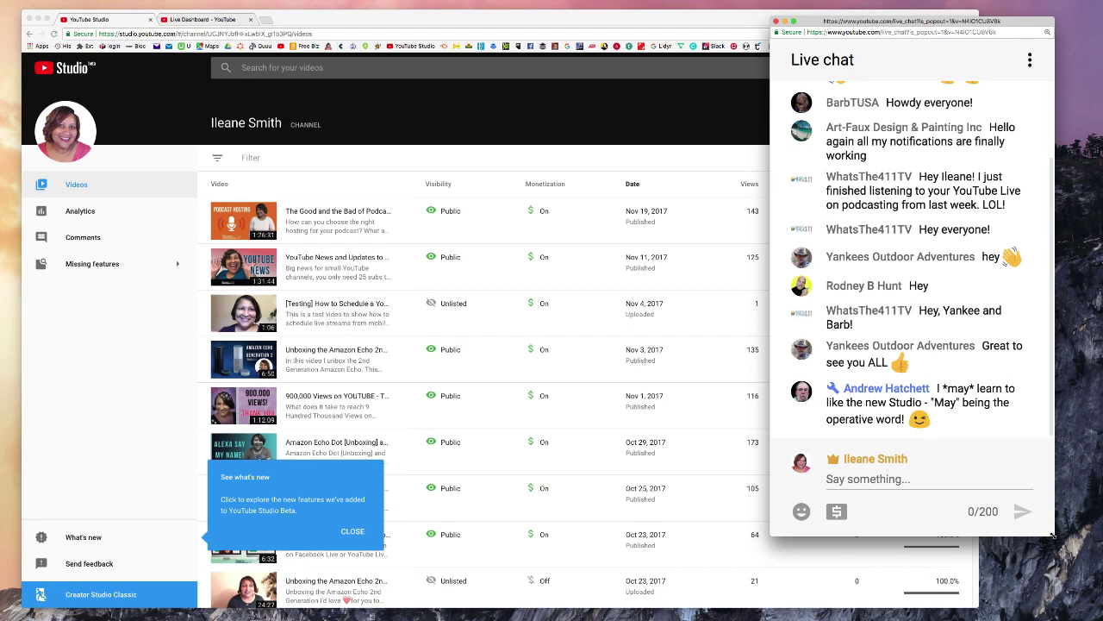
pyautogui.moveTo(1050, 538); pyautogui.dragTo(1080, 306)
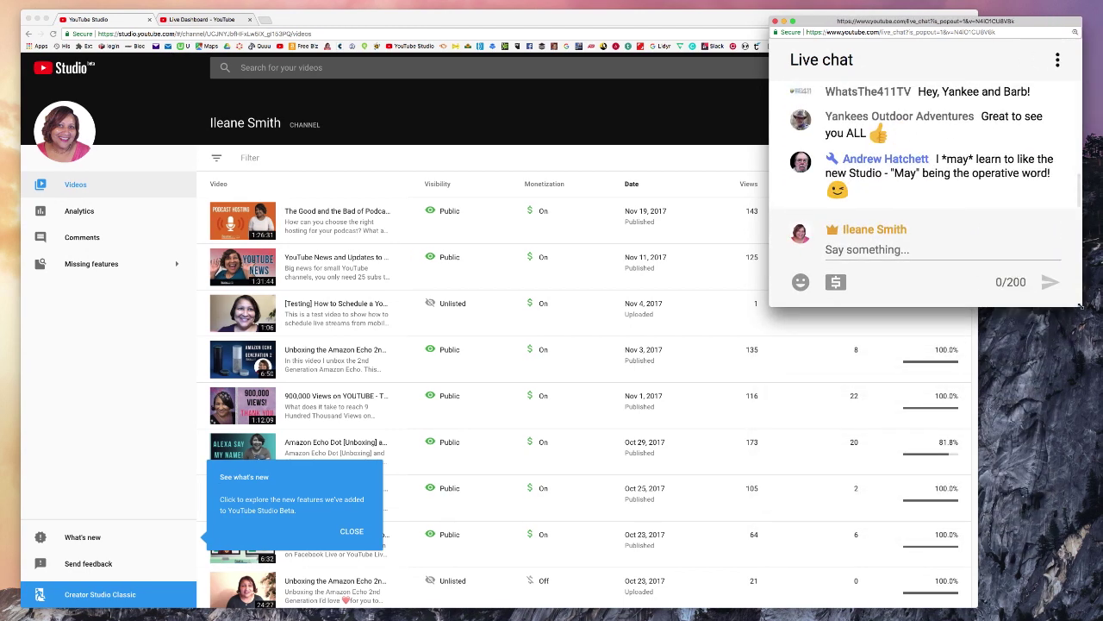
# Bring the video list forward and inspect the visibility and monetization choices of the Nov 19, 2017 podcast hosting video without changing them
pyautogui.click(490, 102)
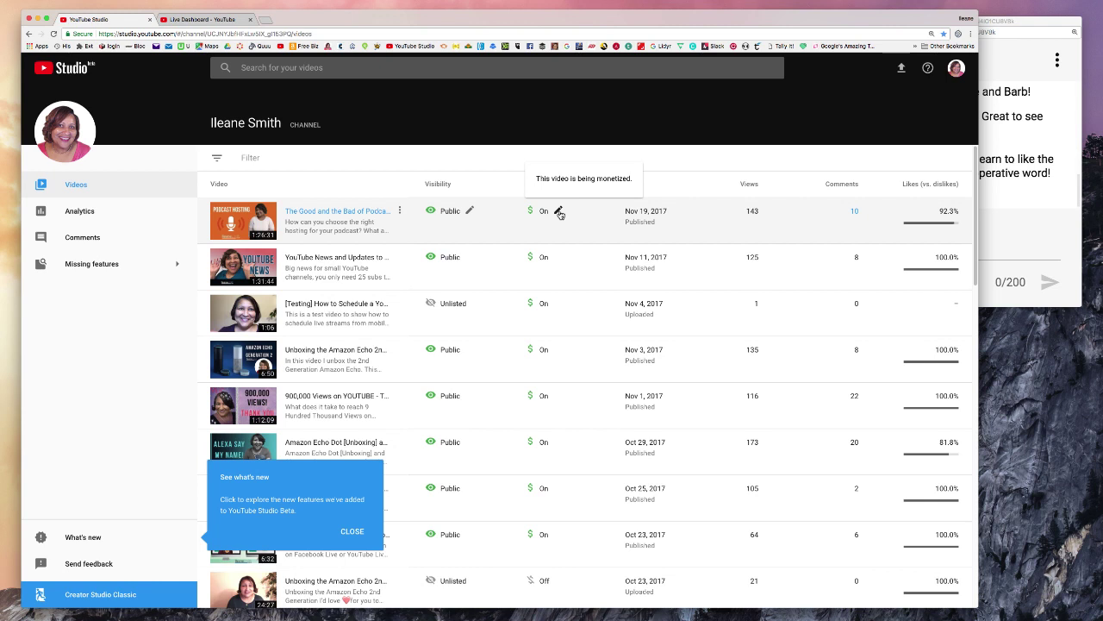
pyautogui.click(470, 213)
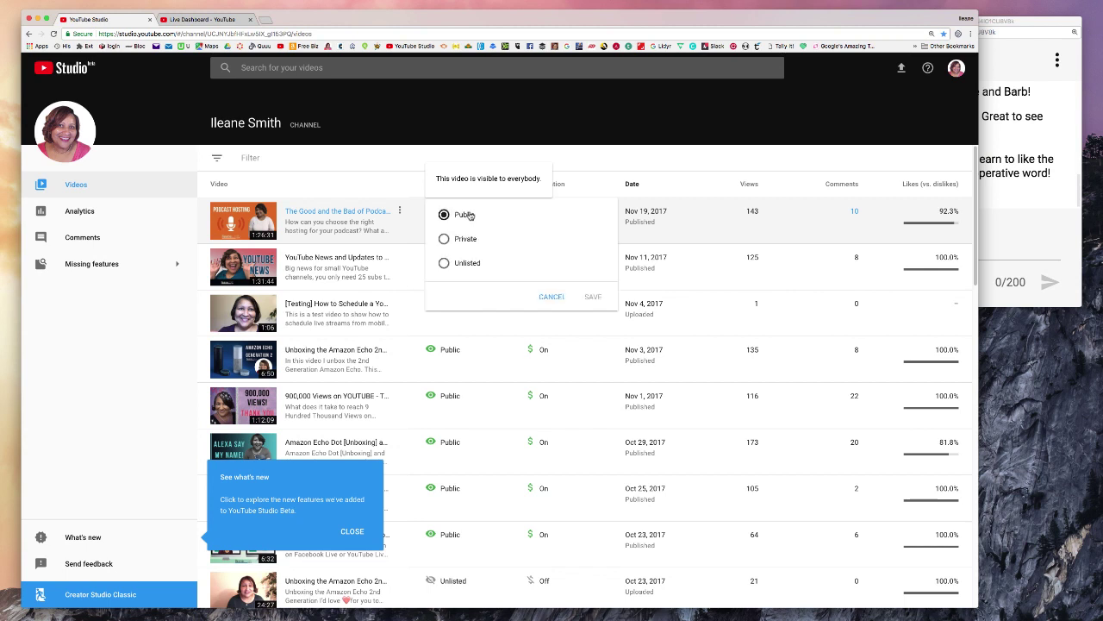
pyautogui.click(552, 296)
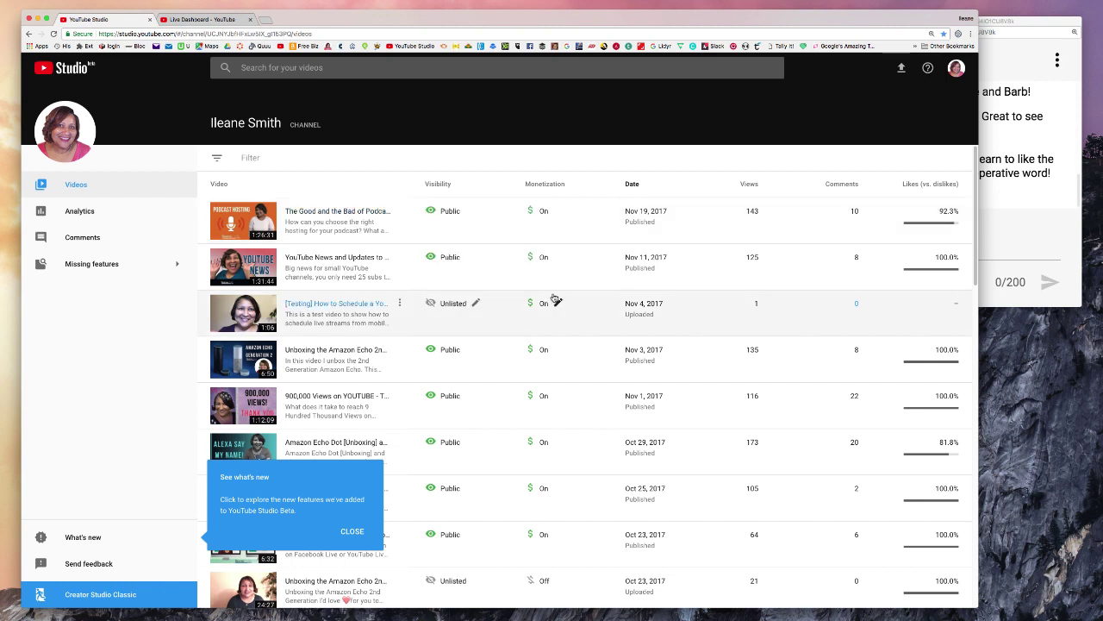
pyautogui.click(559, 212)
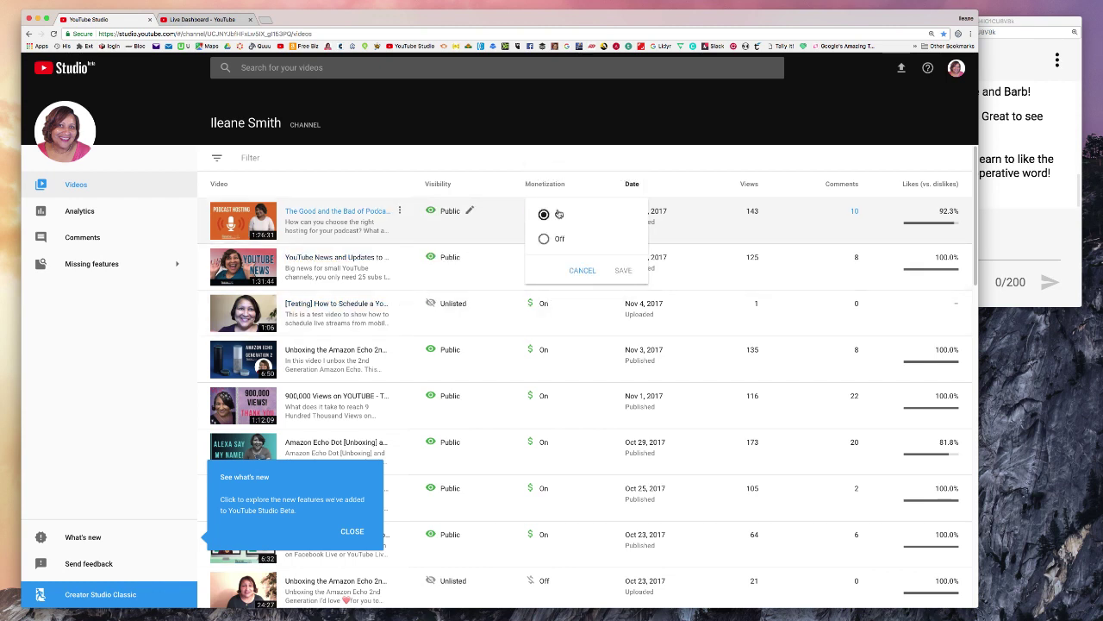
pyautogui.click(583, 271)
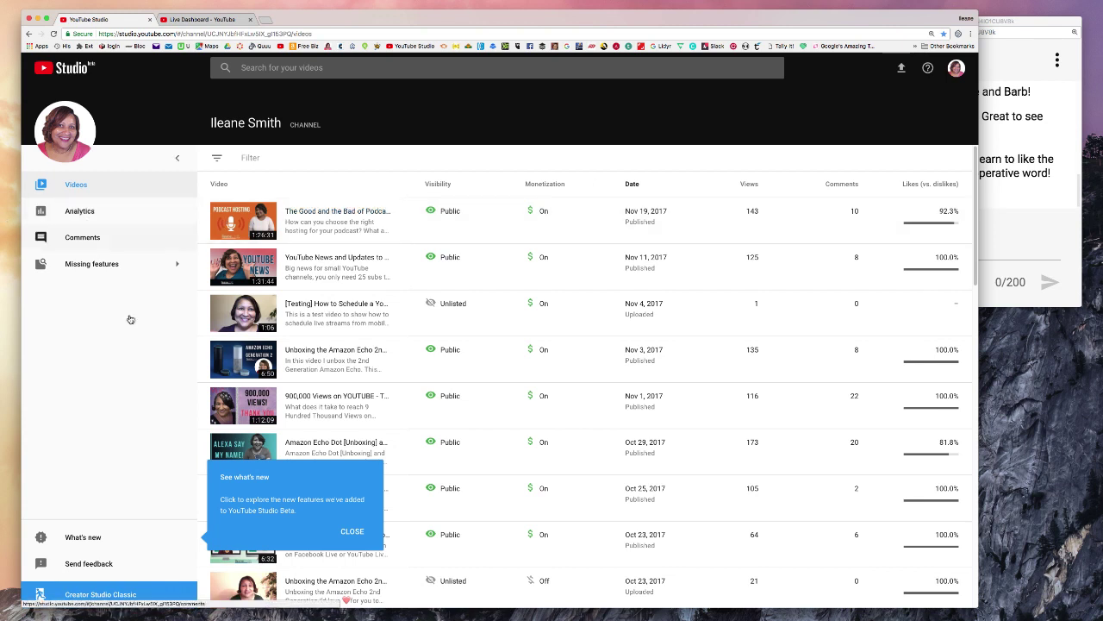
# Dismiss the See what's new tip and open the channel's Analytics overview to examine its realtime views, views and subscriber cards
pyautogui.click(353, 532)
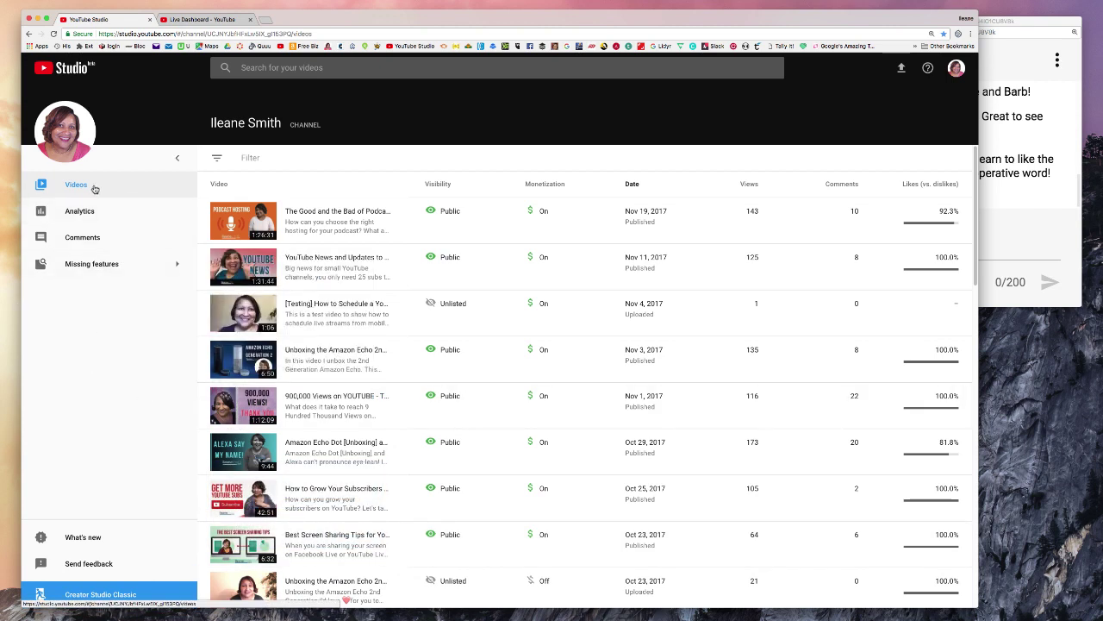
pyautogui.click(87, 216)
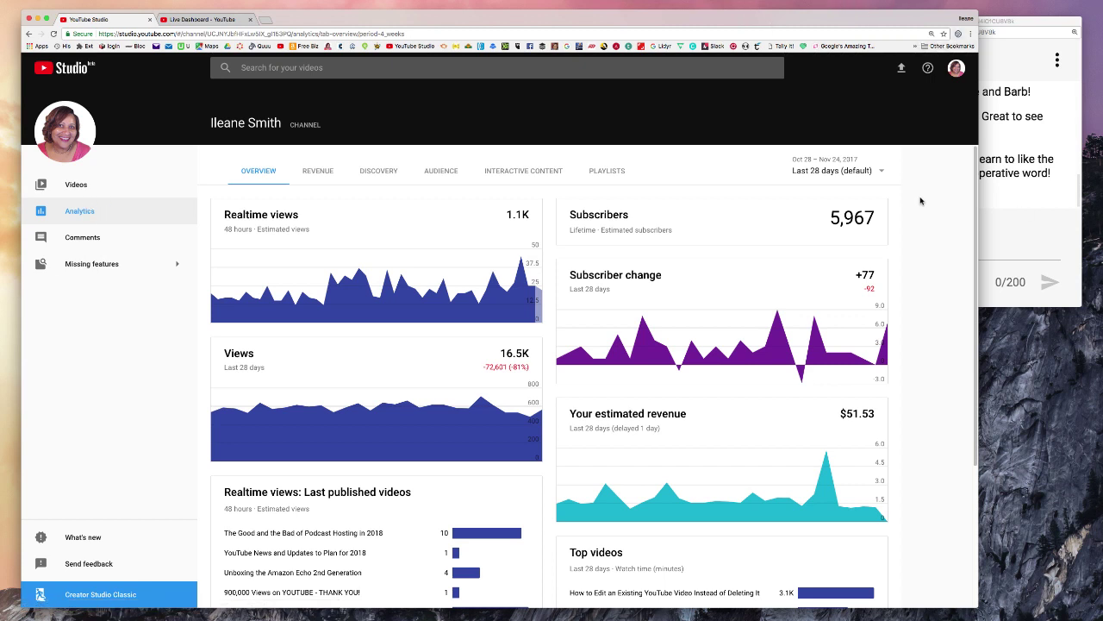
pyautogui.scroll(-1, 920, 200)
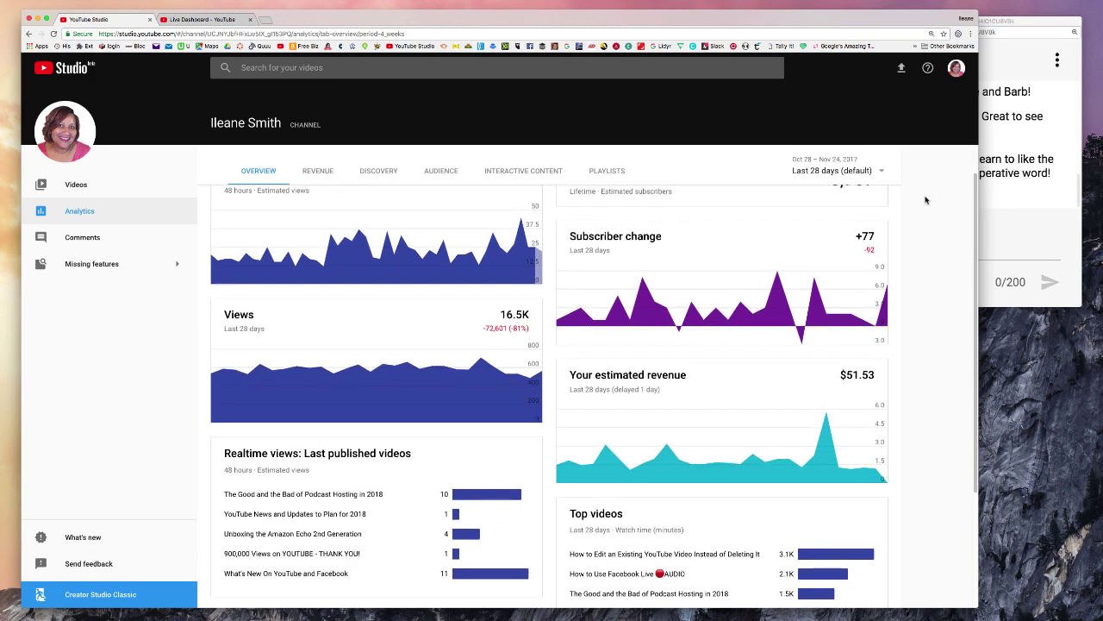
pyautogui.moveTo(802, 345)
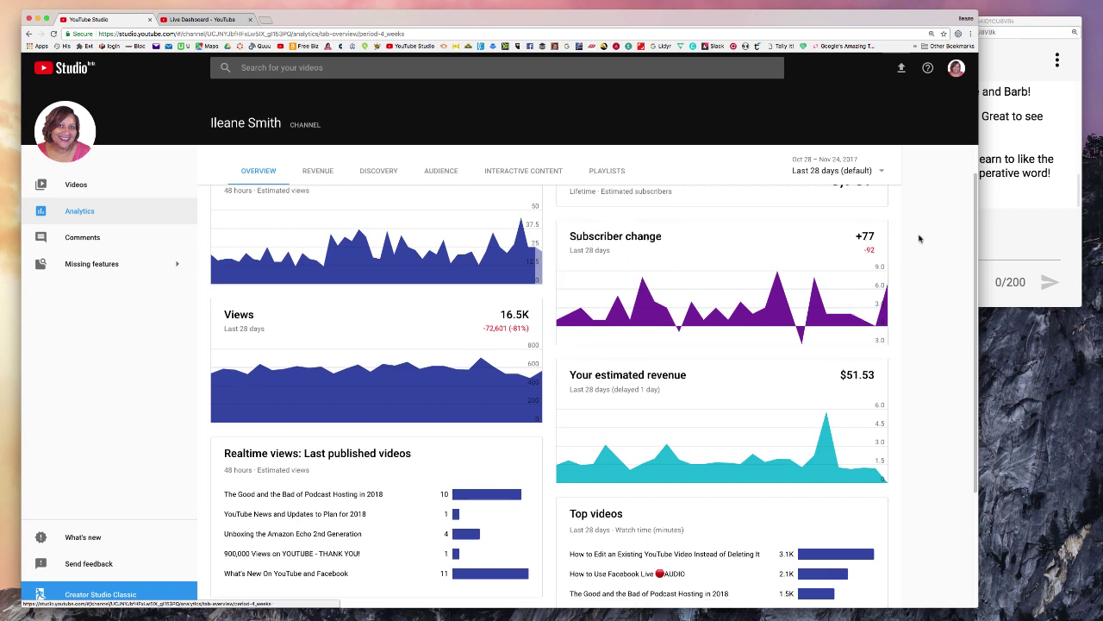
pyautogui.scroll(-1, 918, 239)
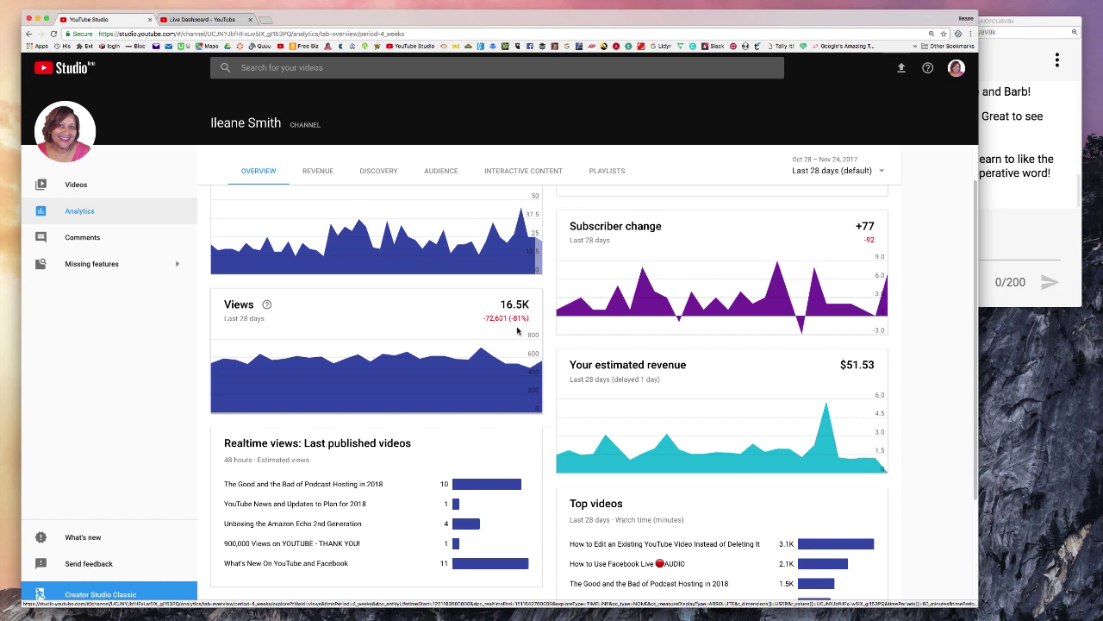
pyautogui.scroll(2, 517, 331)
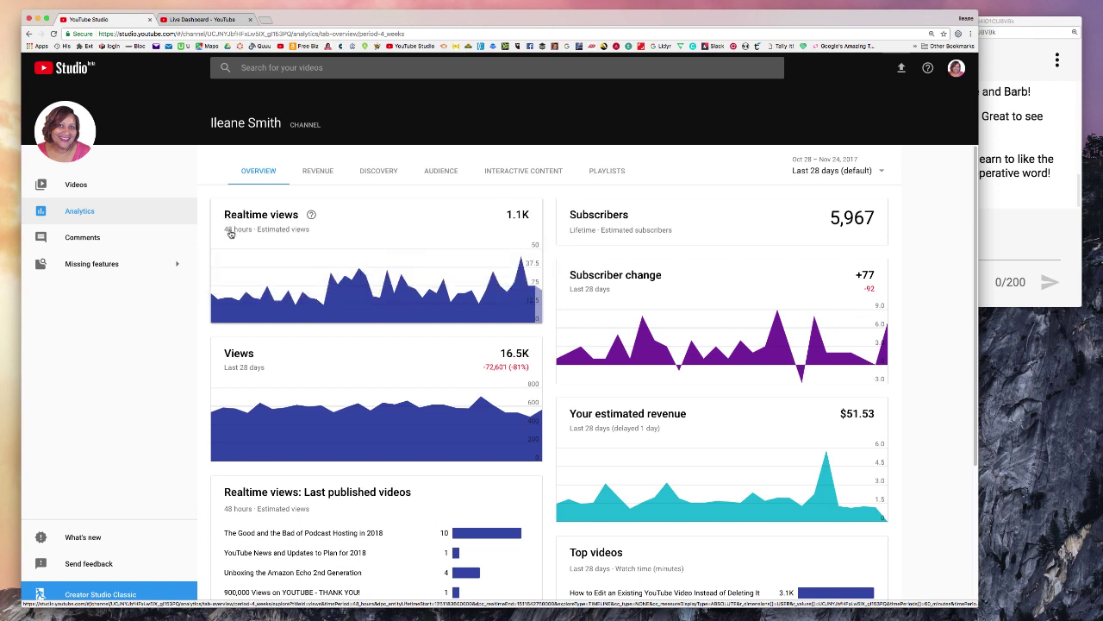
pyautogui.moveTo(516, 219)
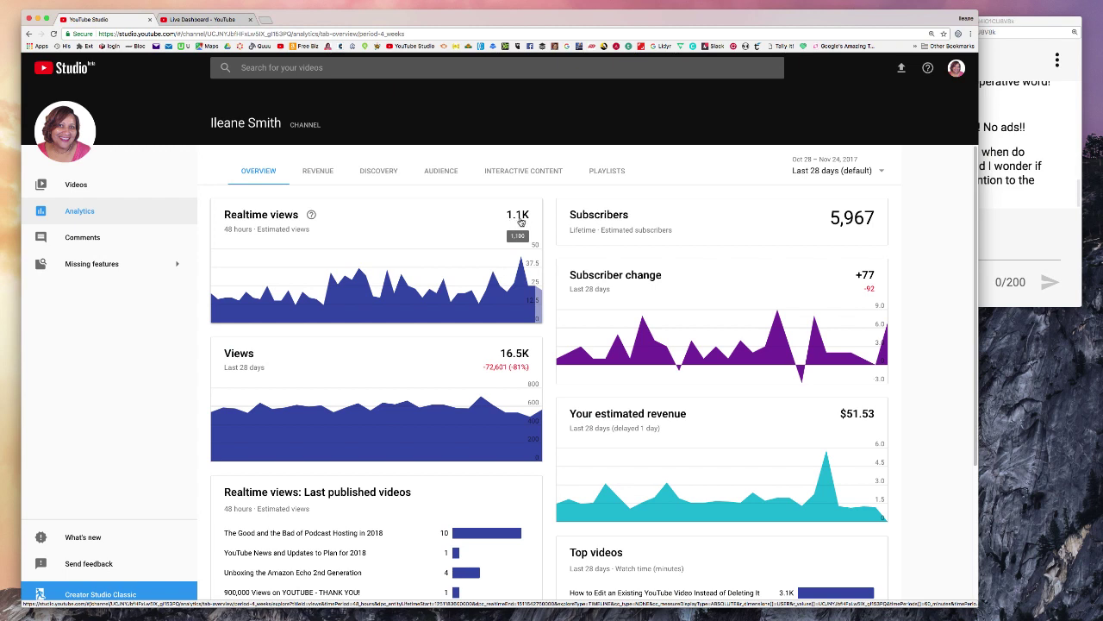
# Read the latest live chat messages and return to the Analytics overview
pyautogui.click(1020, 223)
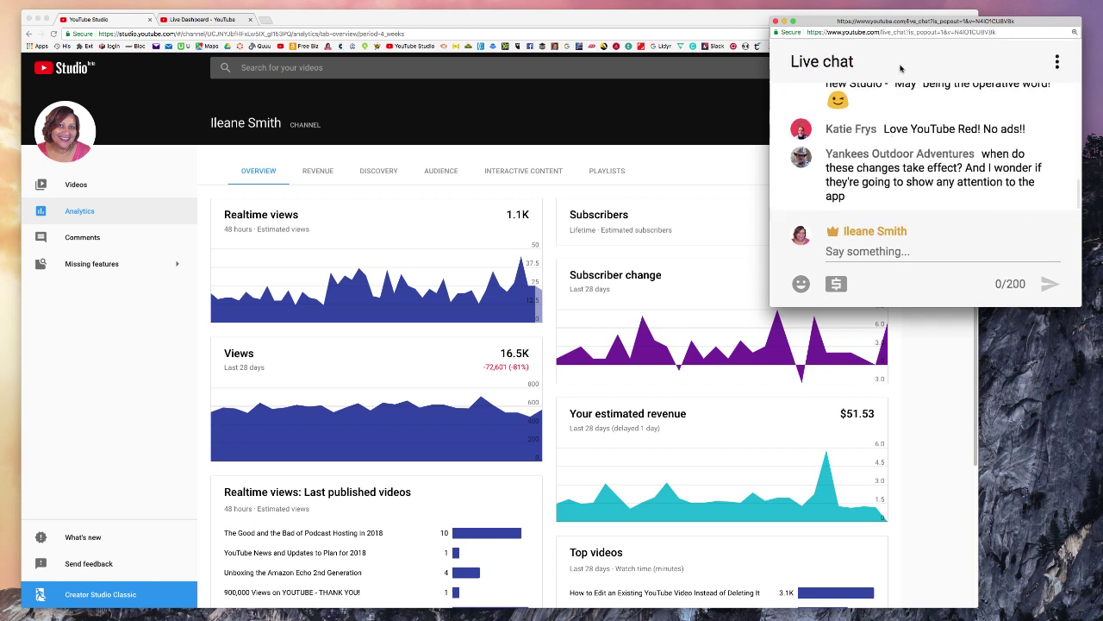
pyautogui.scroll(2, 998, 159)
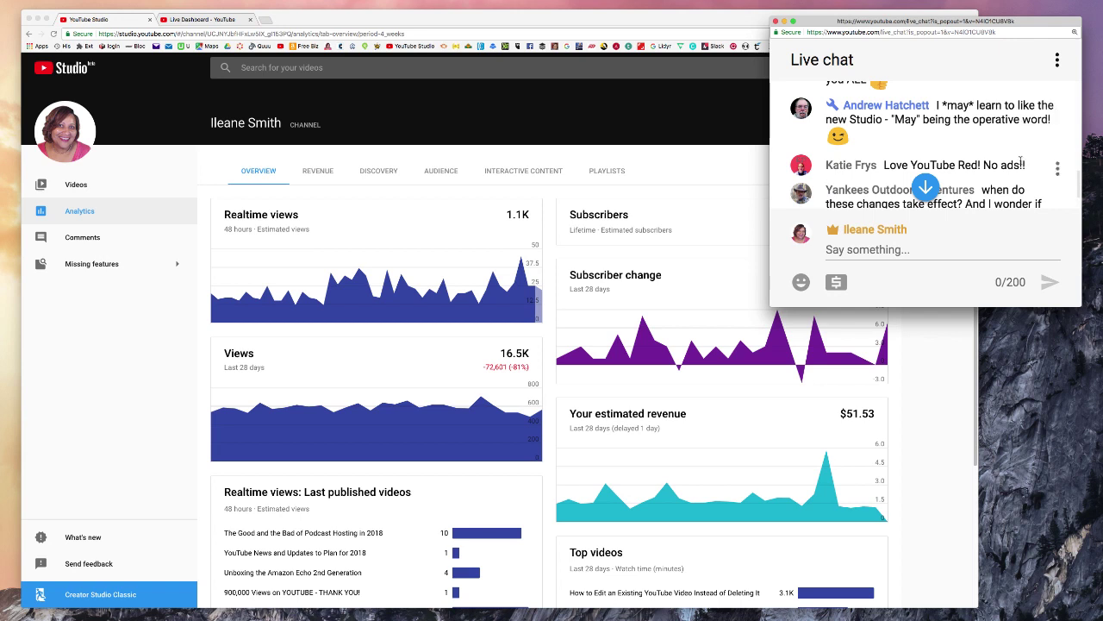
pyautogui.scroll(-1, 965, 159)
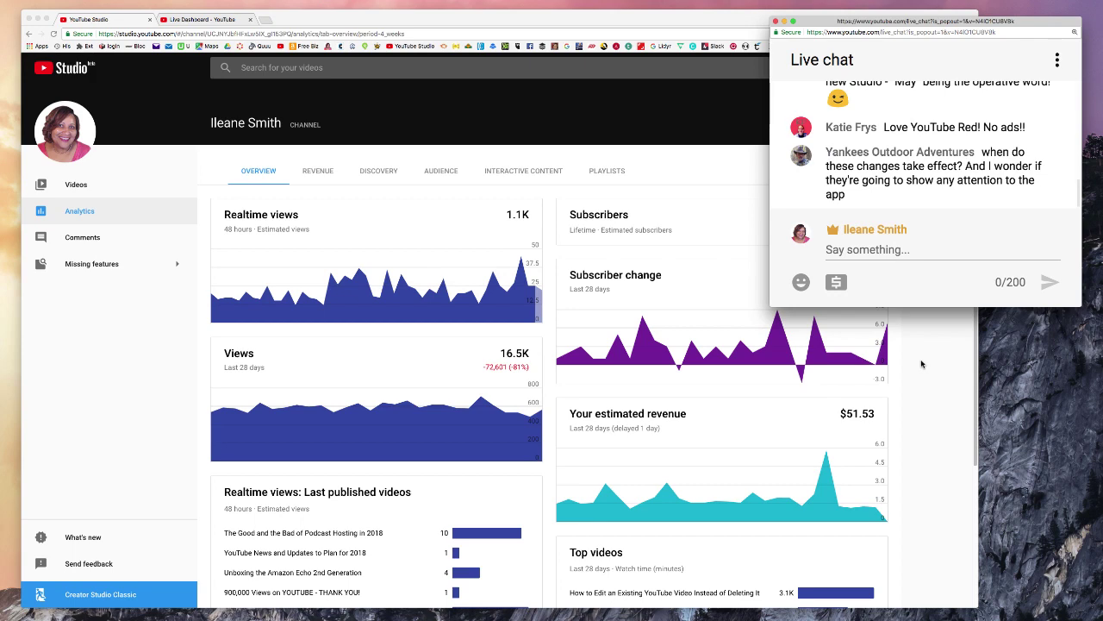
pyautogui.click(924, 331)
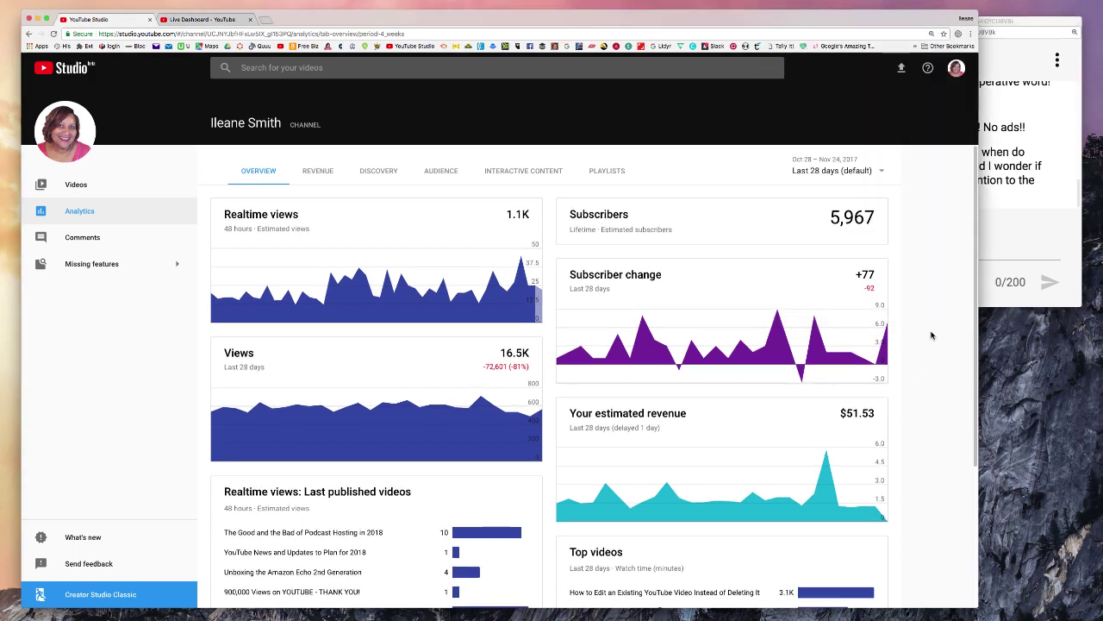
# Examine the lower cards of the Analytics overview, viewing the full Top videos watch-time report and returning to the overview
pyautogui.scroll(-1, 931, 358)
pyautogui.scroll(-1, 931, 358)
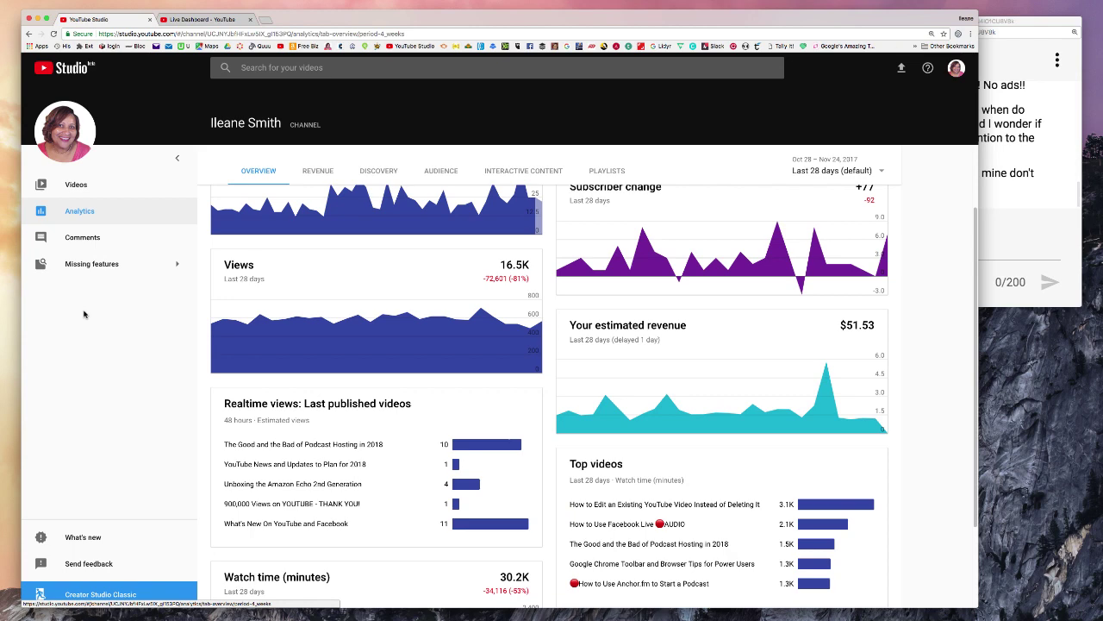
pyautogui.scroll(-3, 311, 336)
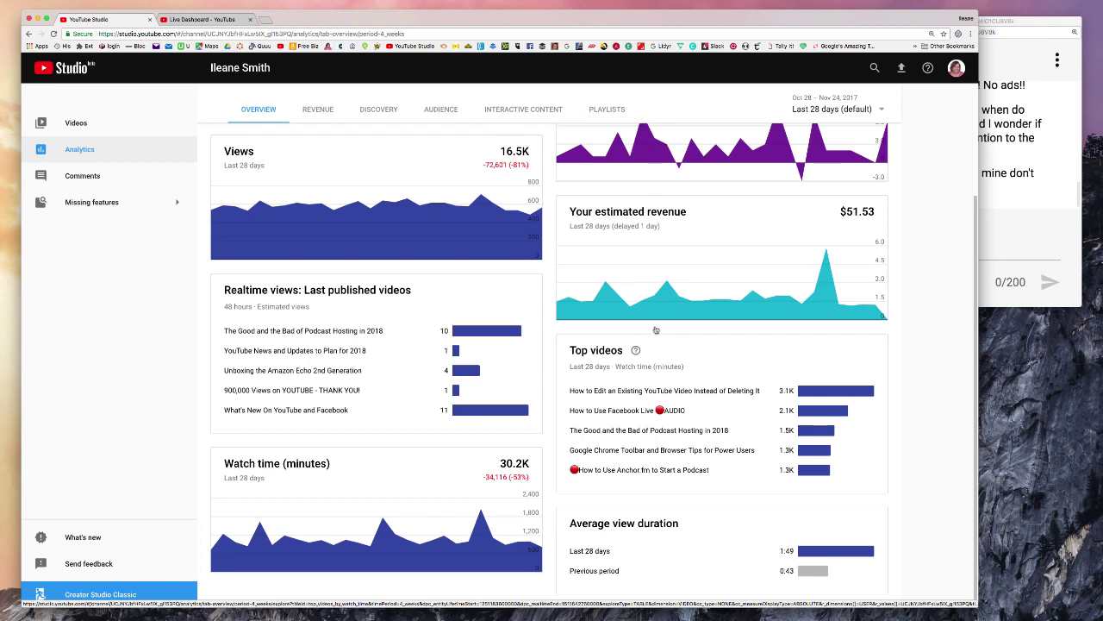
pyautogui.click(723, 431)
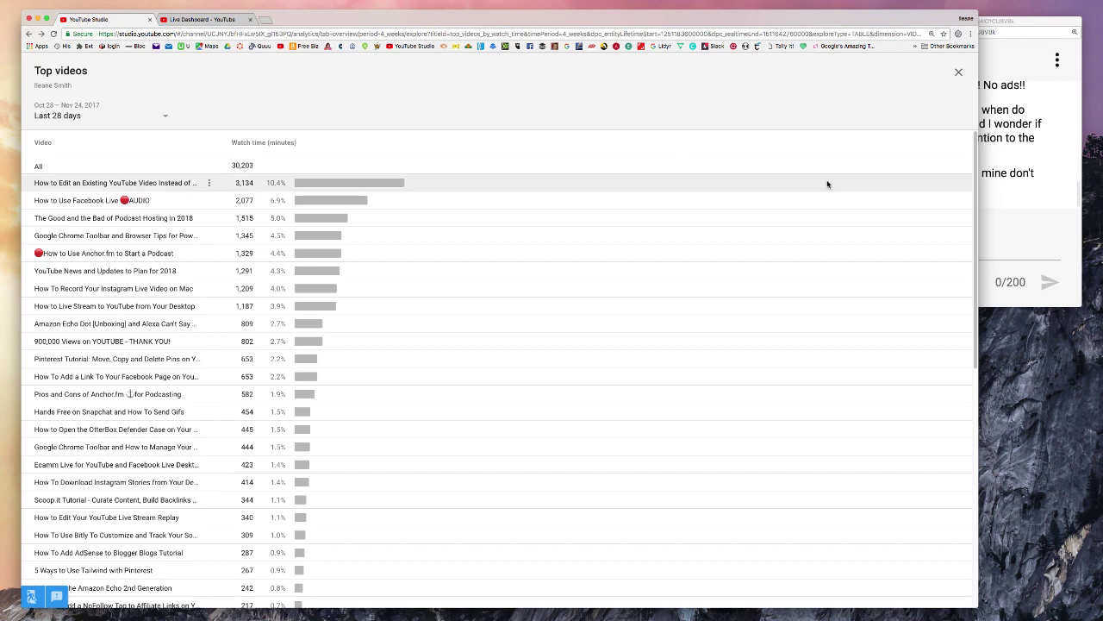
pyautogui.click(29, 34)
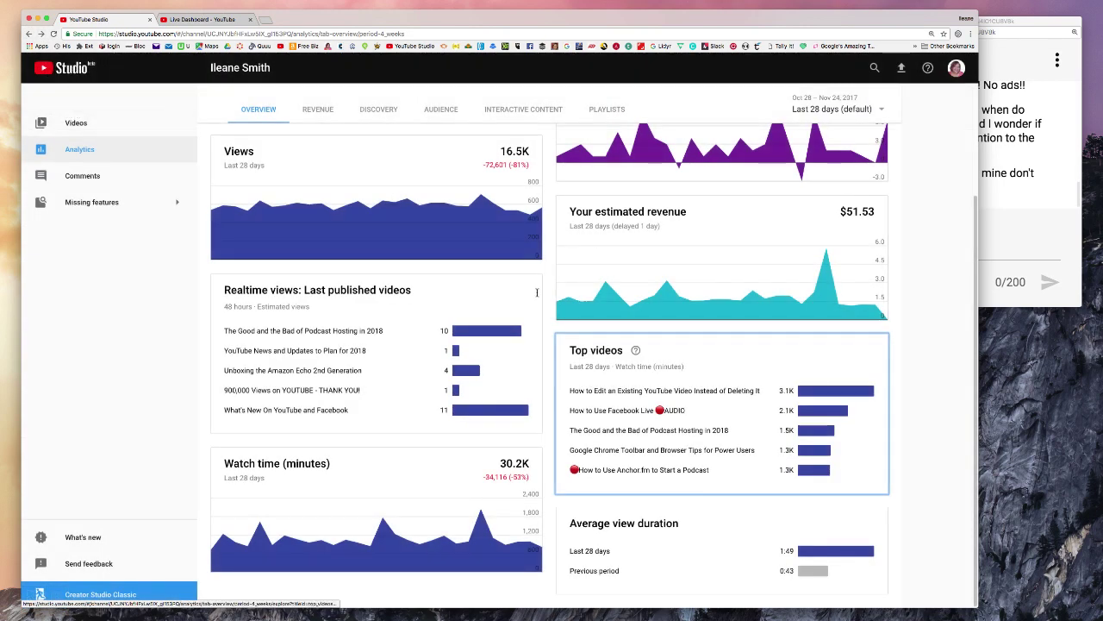
pyautogui.moveTo(636, 351)
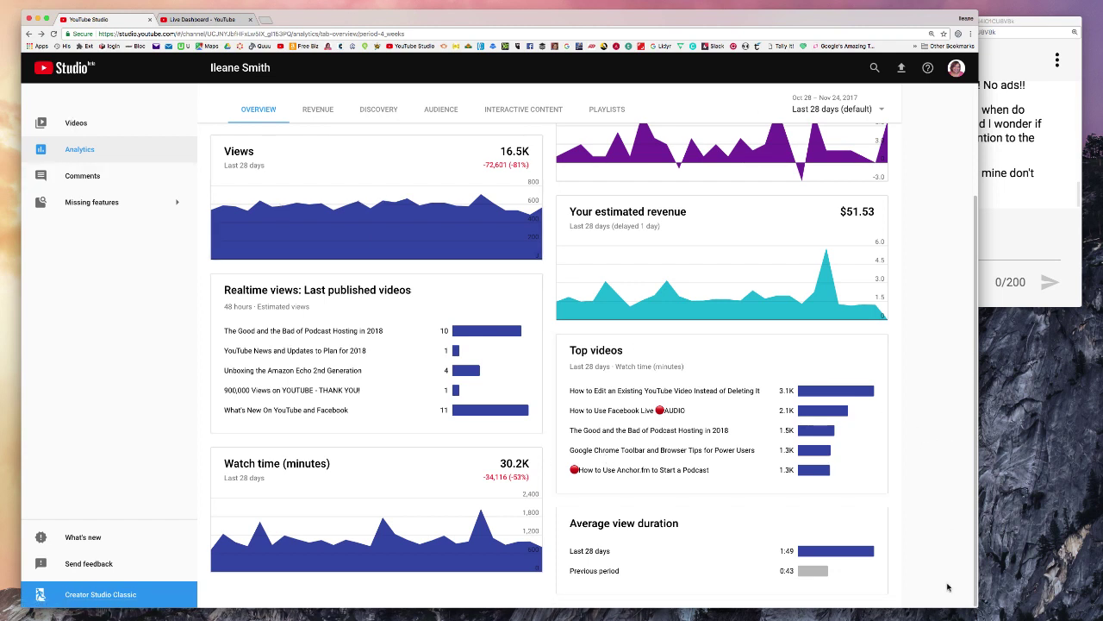
# Check the date range choices for the Analytics overview without changing the period, and open the Revenue report
pyautogui.scroll(2, 948, 587)
pyautogui.scroll(5, 948, 588)
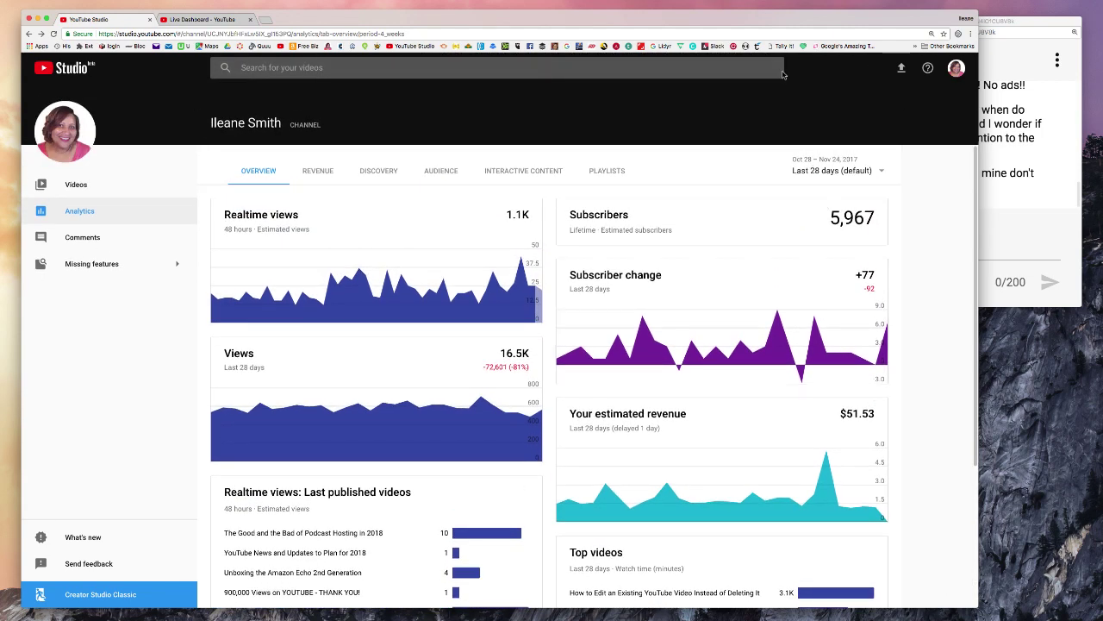
pyautogui.click(884, 172)
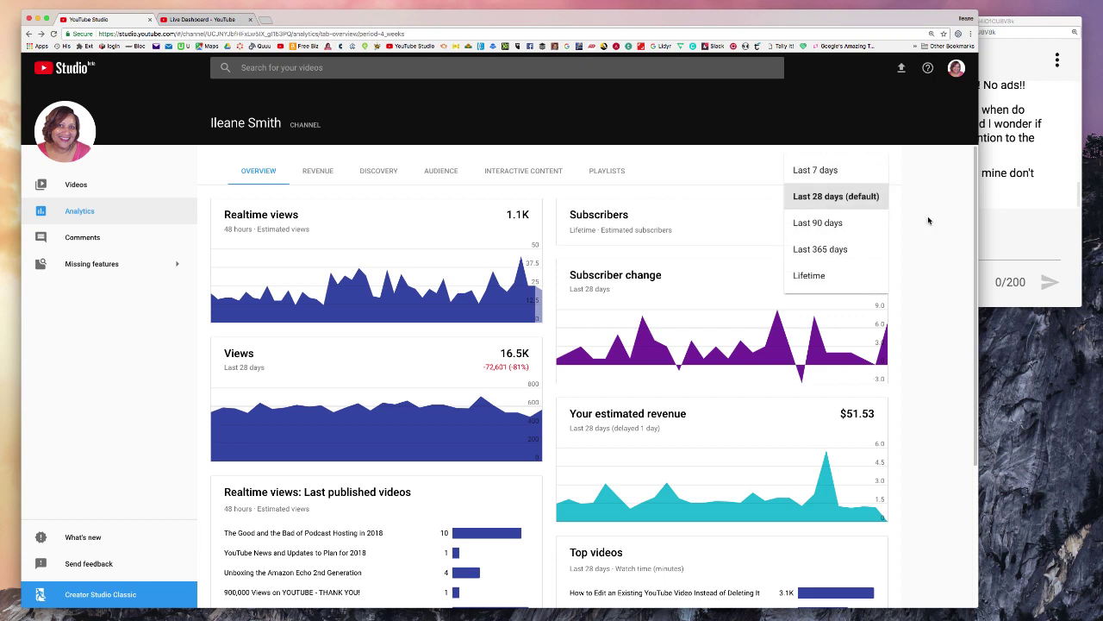
pyautogui.click(316, 175)
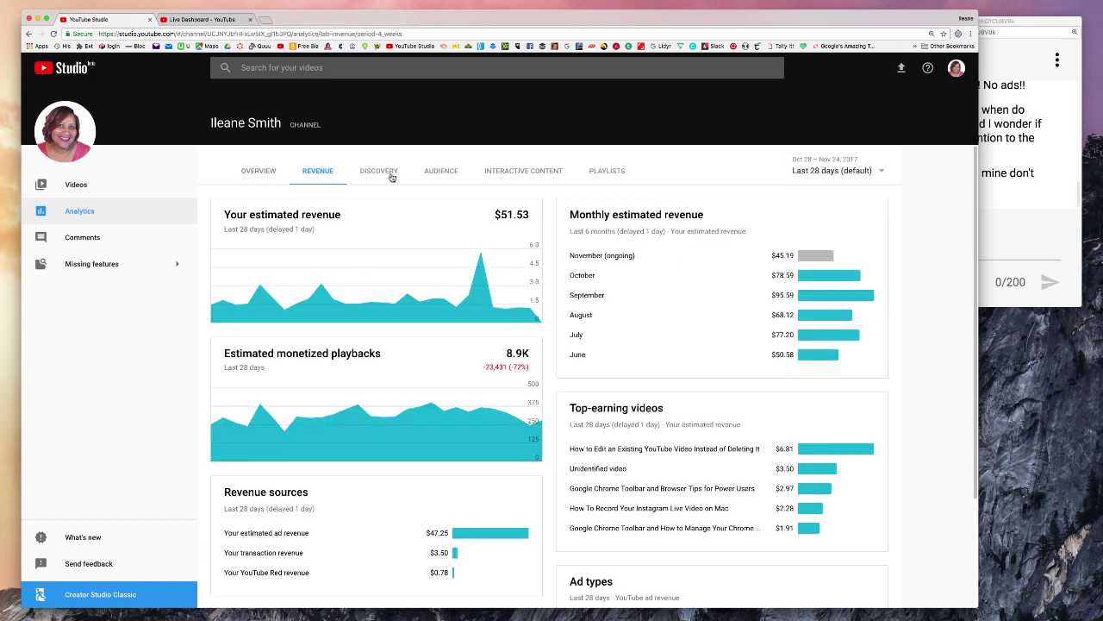
# Review the Discovery report down to its top playlists card, and open the Audience report
pyautogui.click(377, 173)
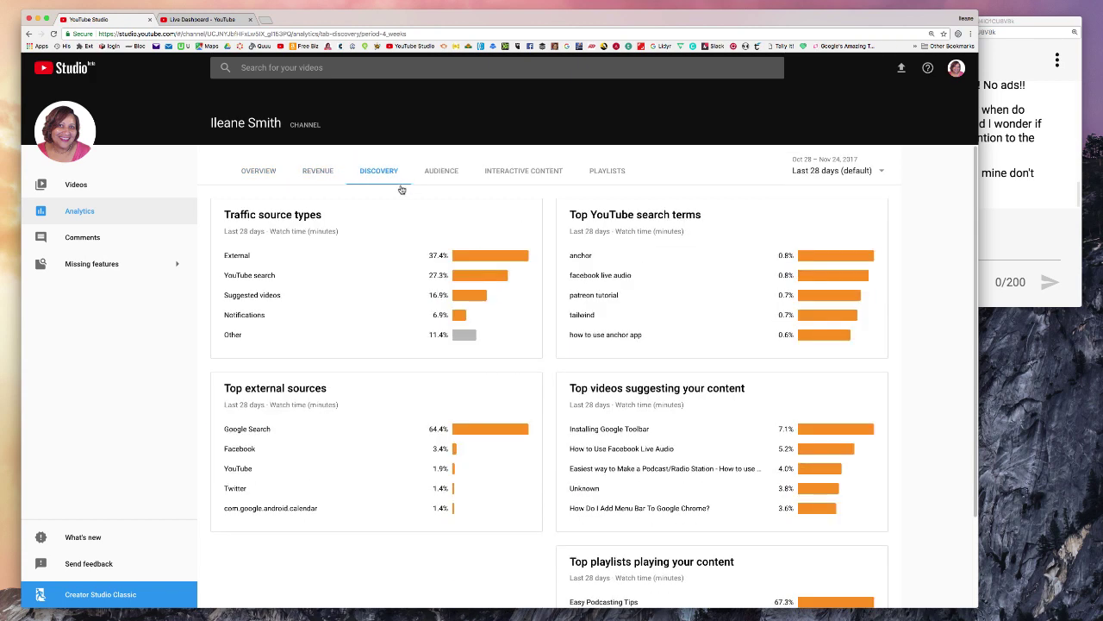
pyautogui.scroll(-3, 401, 188)
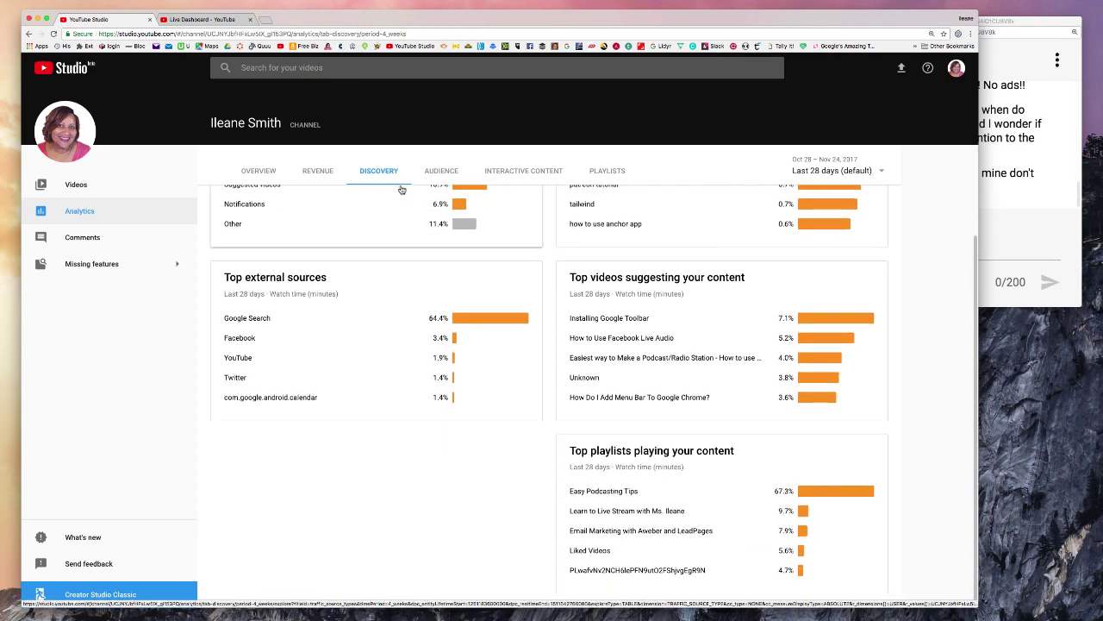
pyautogui.scroll(3, 401, 188)
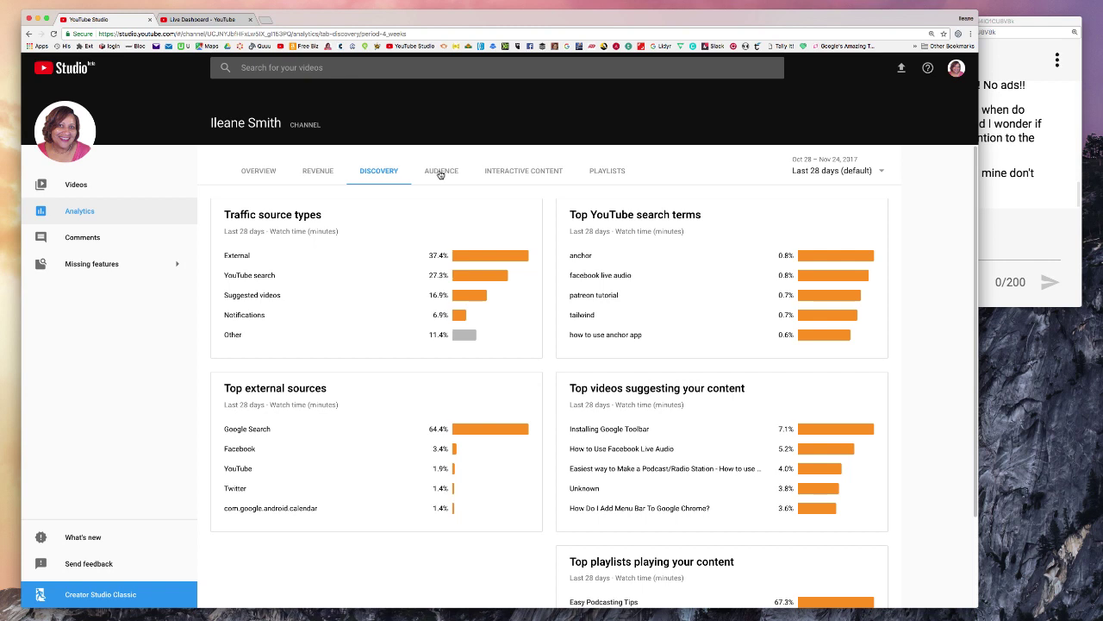
pyautogui.click(440, 172)
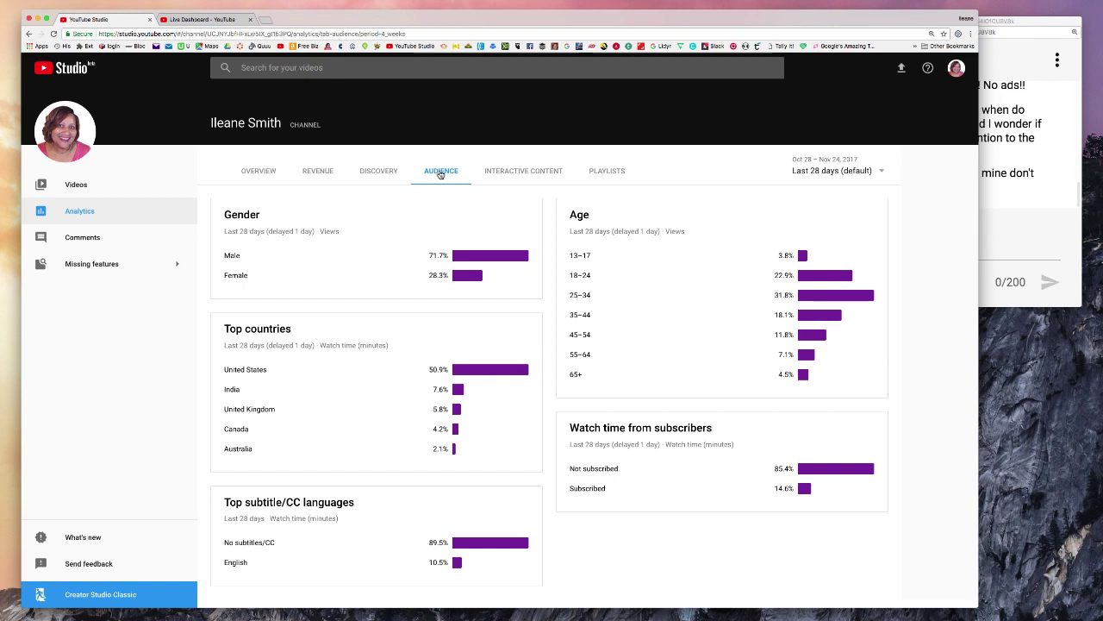
# Open the Interactive content report and look through its end screen and card performance from start to end
pyautogui.click(524, 173)
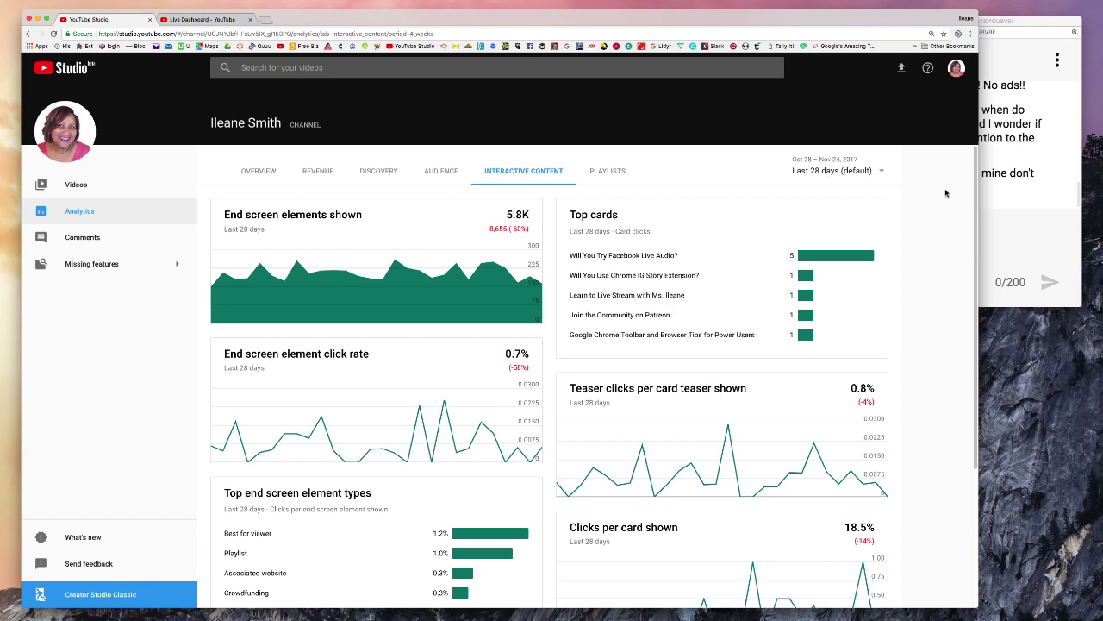
pyautogui.scroll(-1, 935, 197)
pyautogui.scroll(-4, 934, 196)
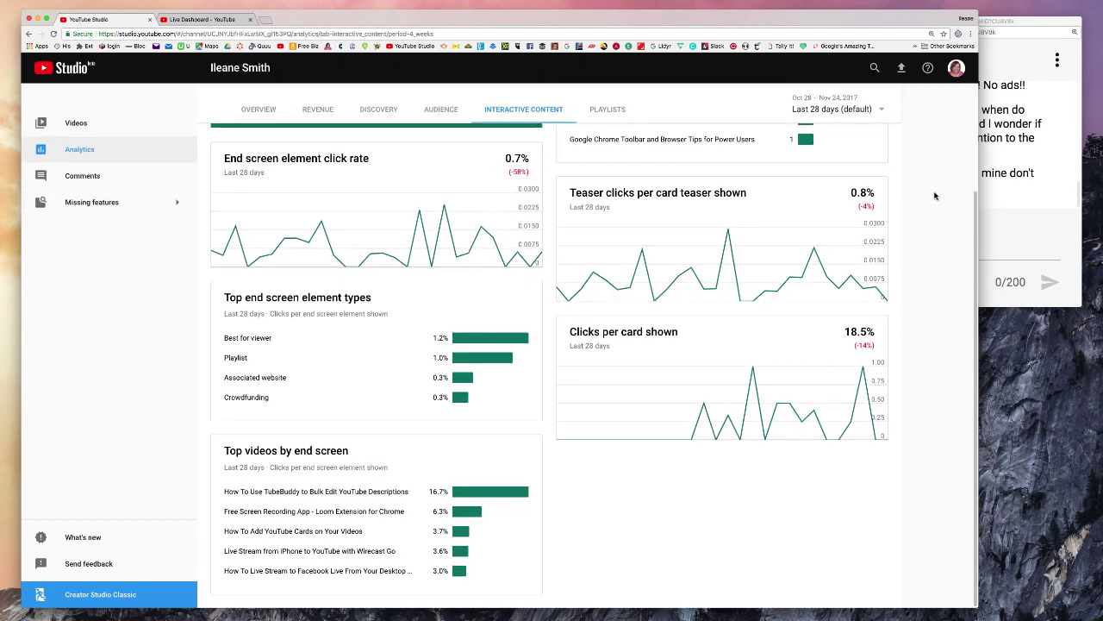
pyautogui.scroll(4, 934, 197)
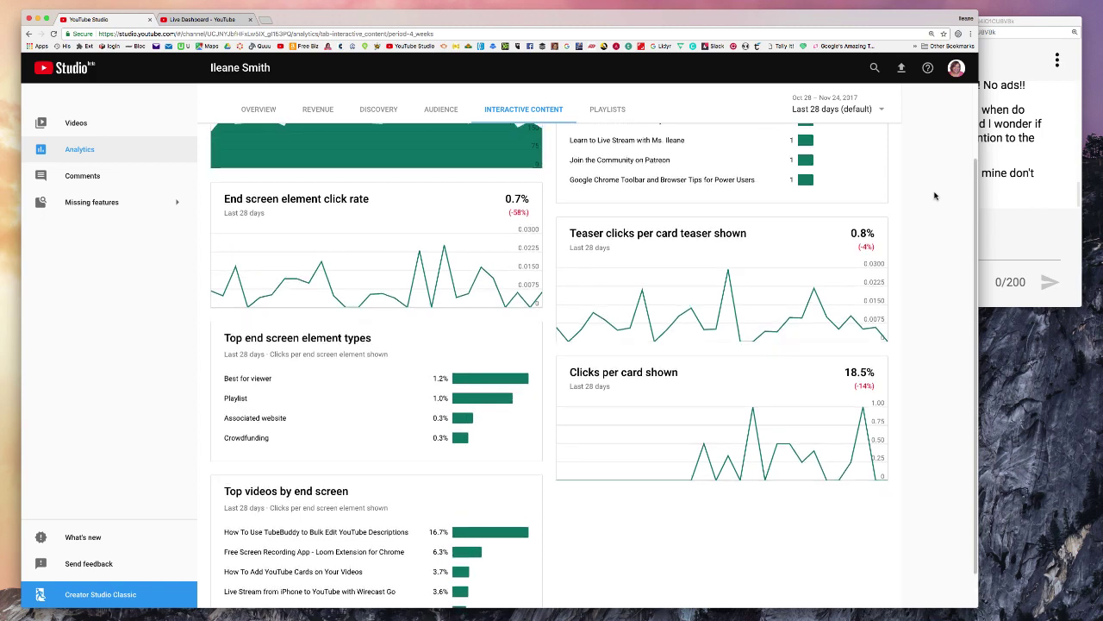
pyautogui.scroll(1, 935, 196)
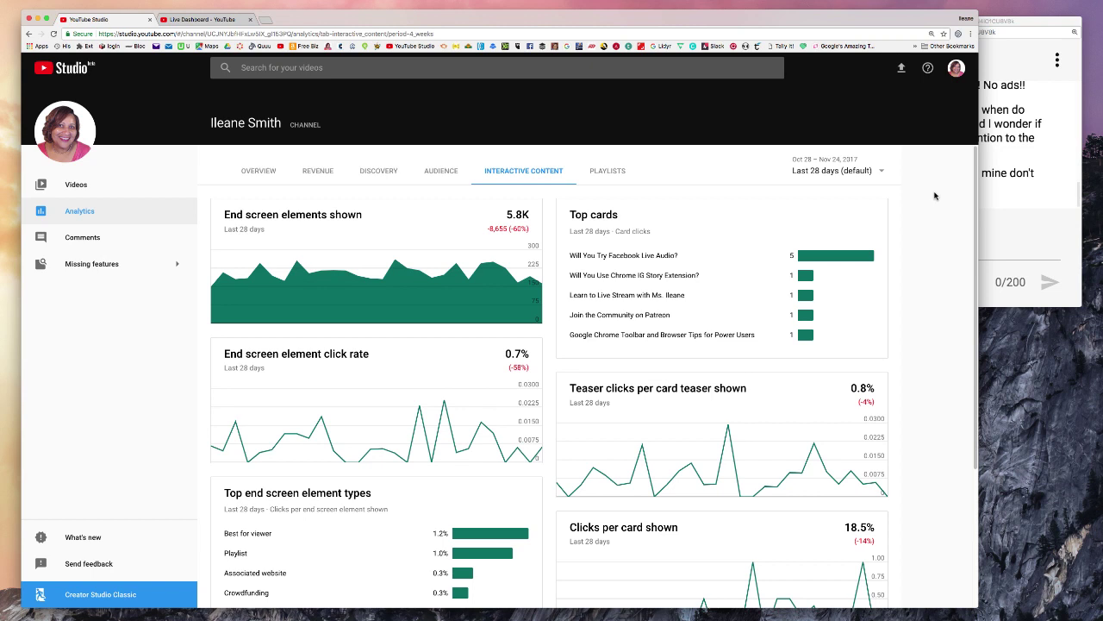
# Look over the end screen and card statistics in the Interactive content report, and check the recent live chat messages
pyautogui.scroll(-1, 936, 195)
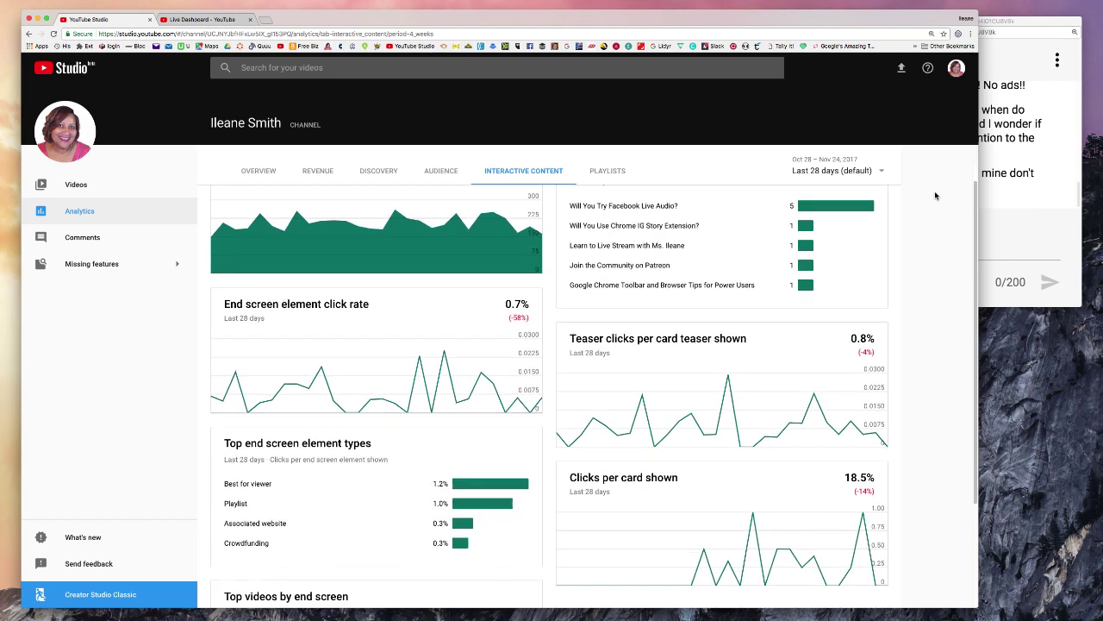
pyautogui.scroll(-2, 935, 196)
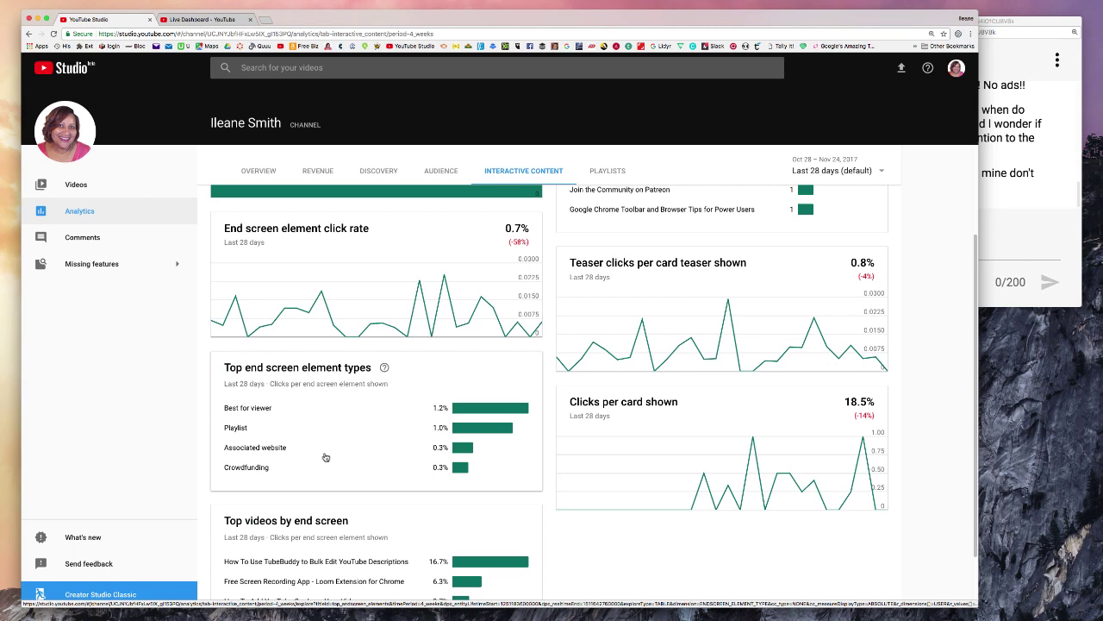
pyautogui.click(998, 244)
pyautogui.scroll(1, 996, 212)
pyautogui.scroll(4, 995, 212)
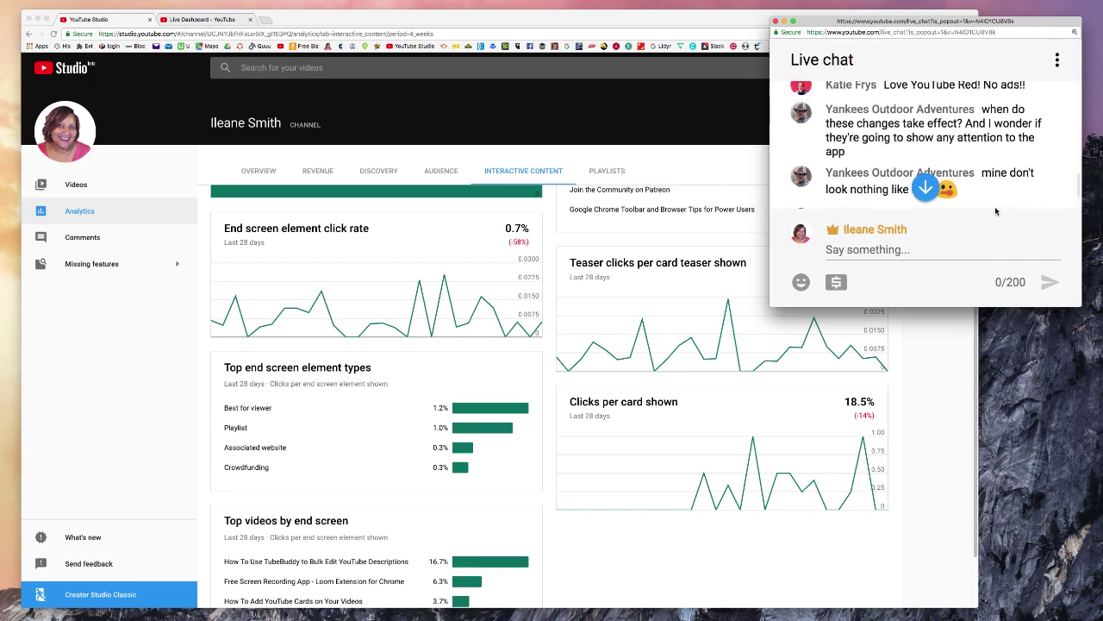
pyautogui.scroll(-3, 995, 210)
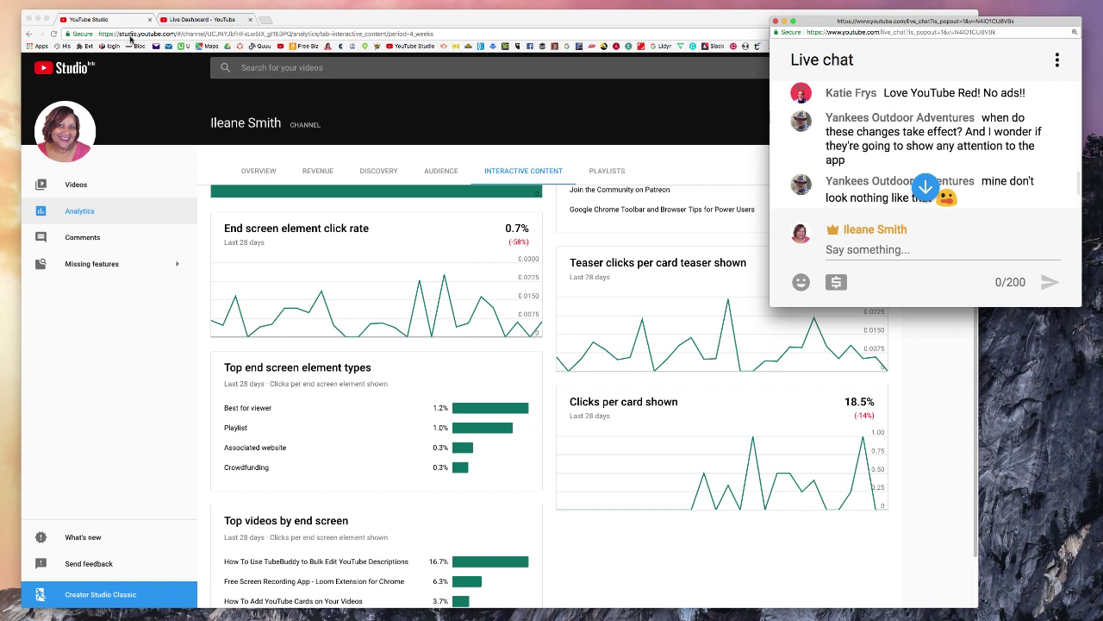
pyautogui.click(837, 255)
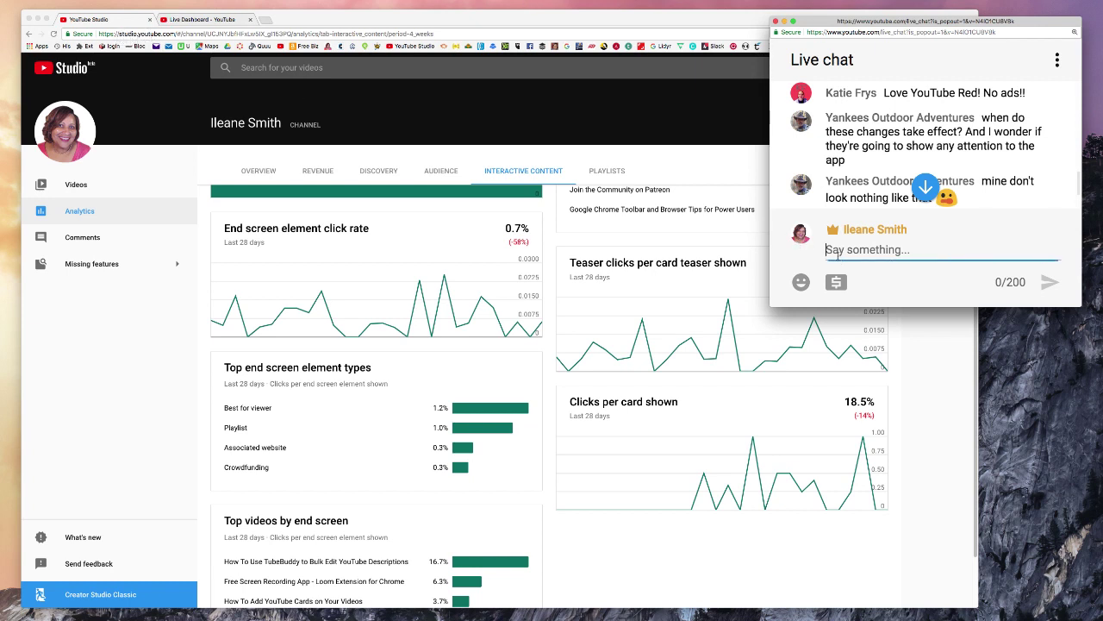
pyautogui.write('http')
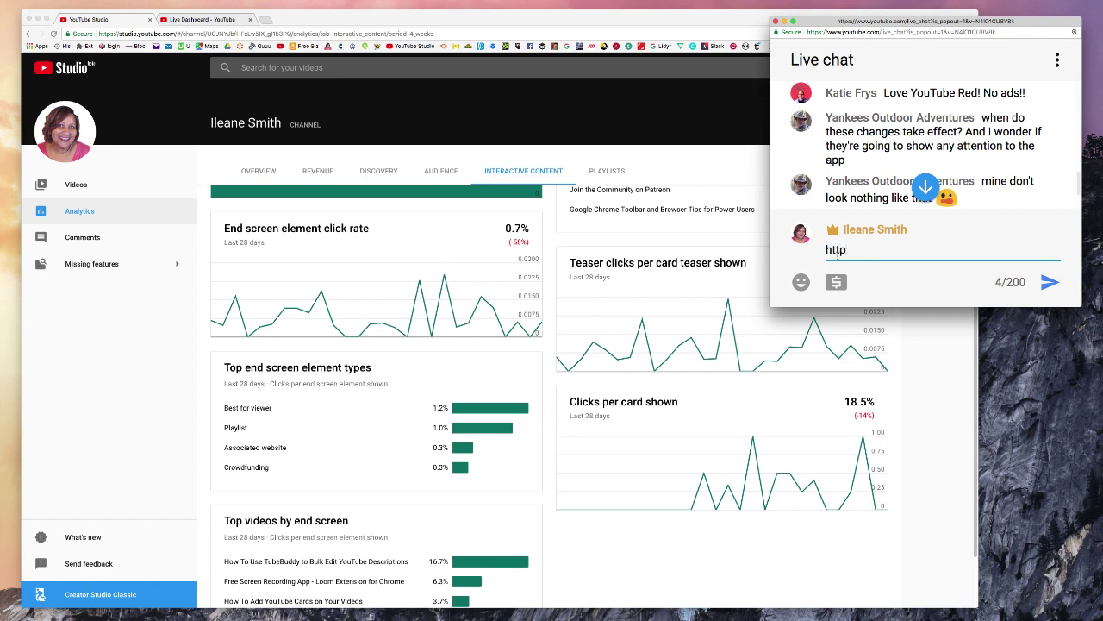
pyautogui.write('studio.youtube.com')
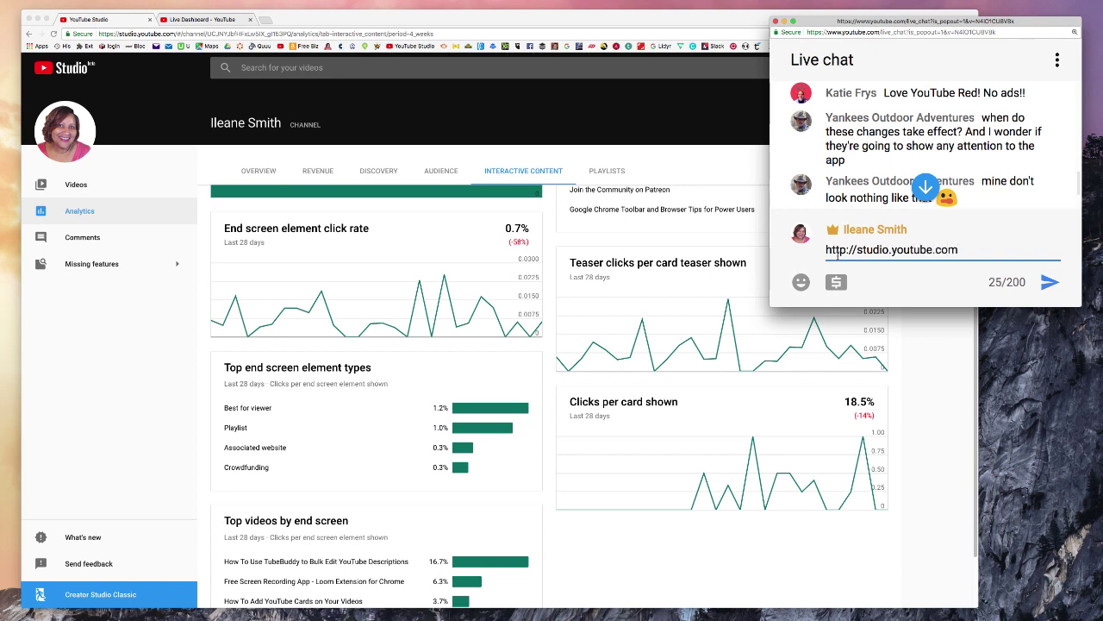
pyautogui.press('Return')
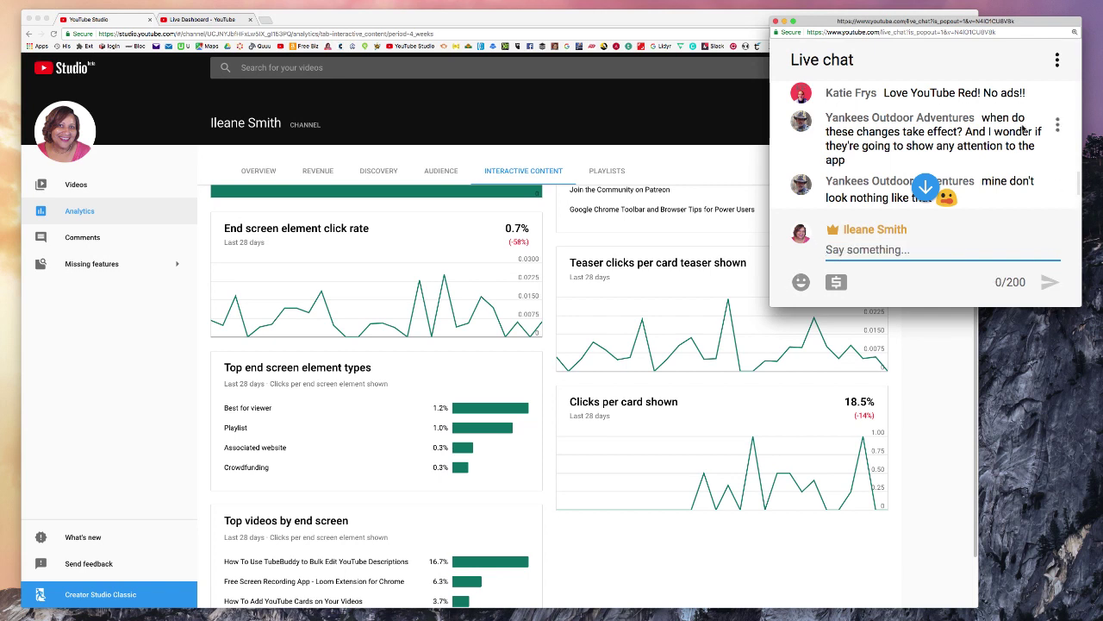
pyautogui.scroll(-1, 930, 140)
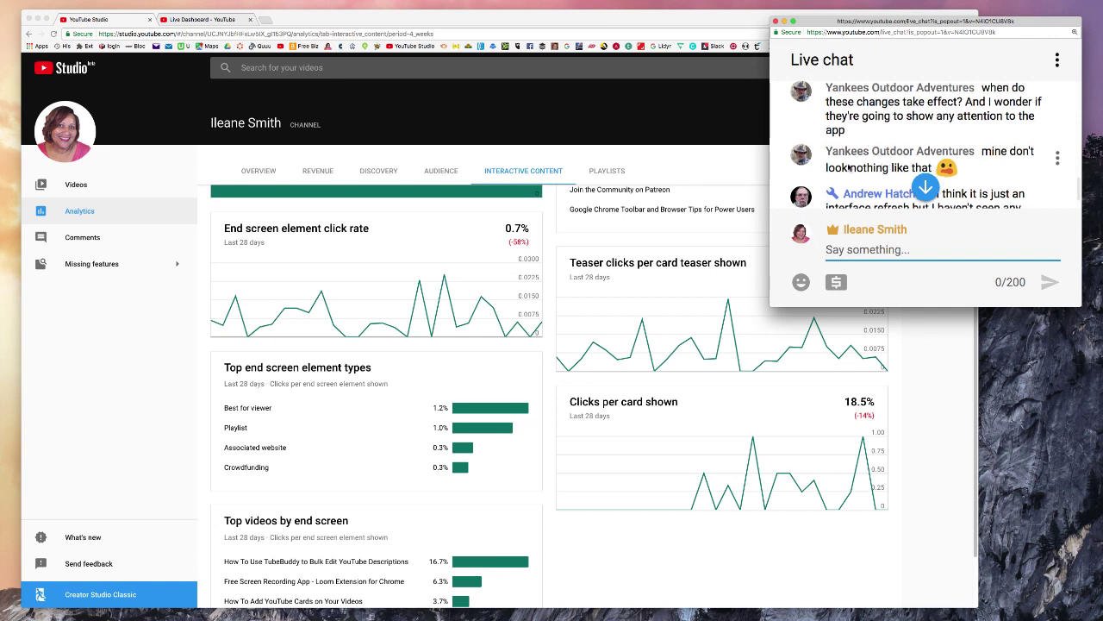
pyautogui.scroll(-1, 926, 164)
pyautogui.scroll(-3, 925, 170)
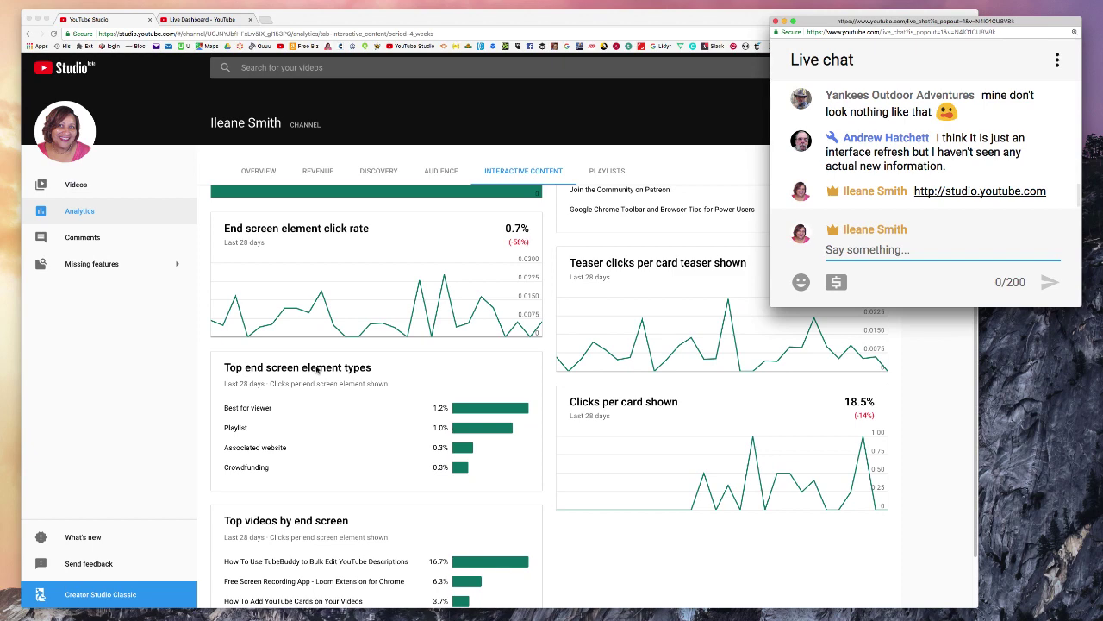
# Review the Interactive content report down to the top videos by end screen, and move the live chat window slightly lower
pyautogui.scroll(-1, 317, 370)
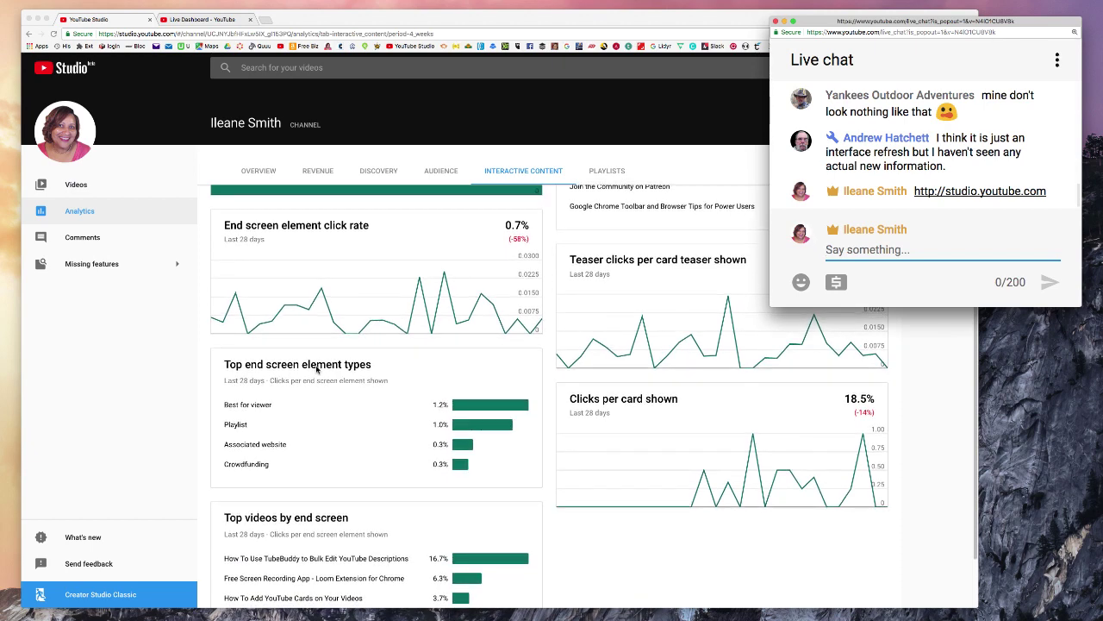
pyautogui.scroll(-1, 317, 369)
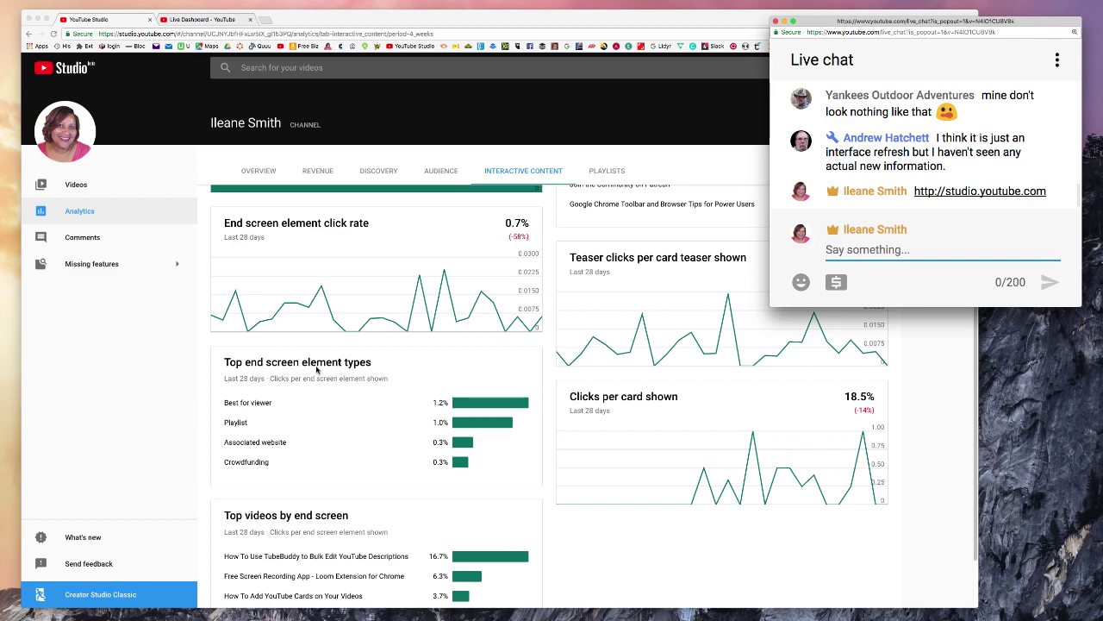
pyautogui.scroll(-3, 477, 469)
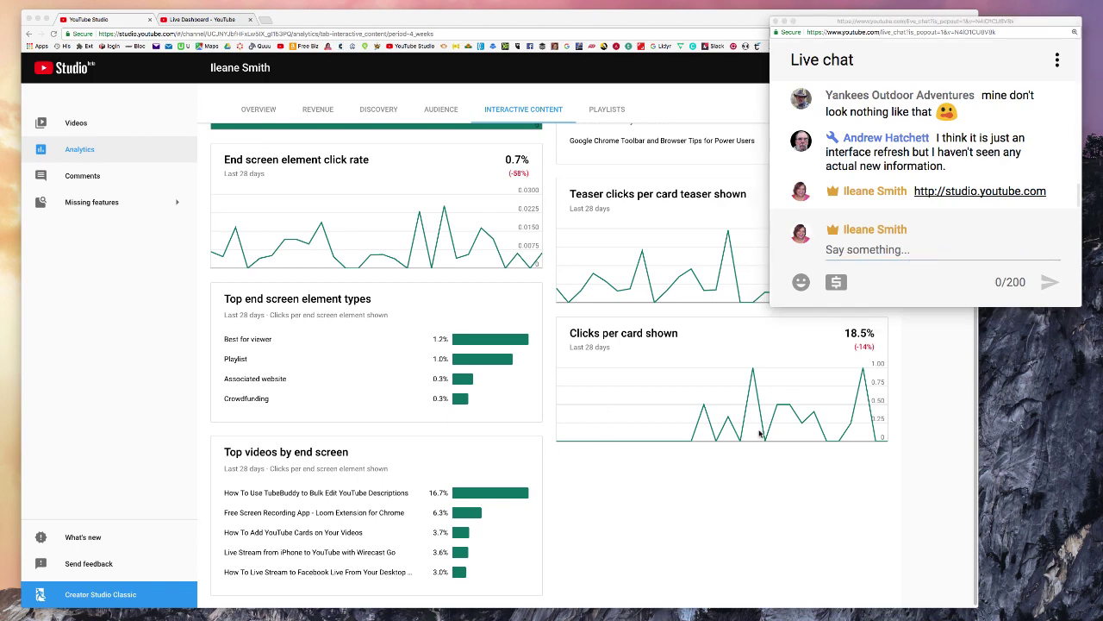
pyautogui.moveTo(832, 24); pyautogui.dragTo(816, 105)
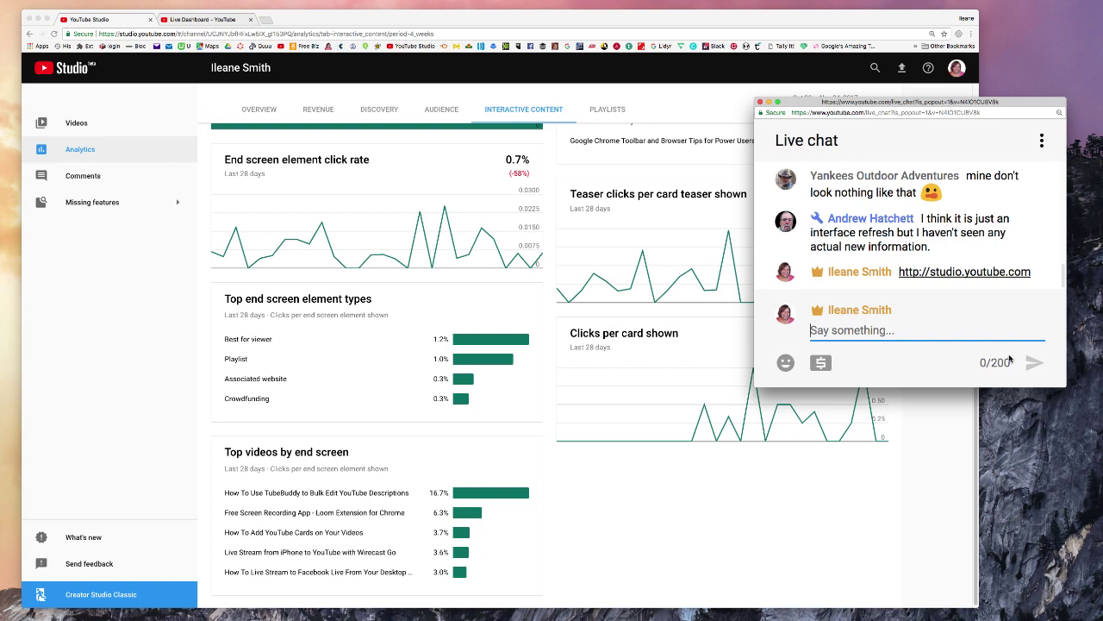
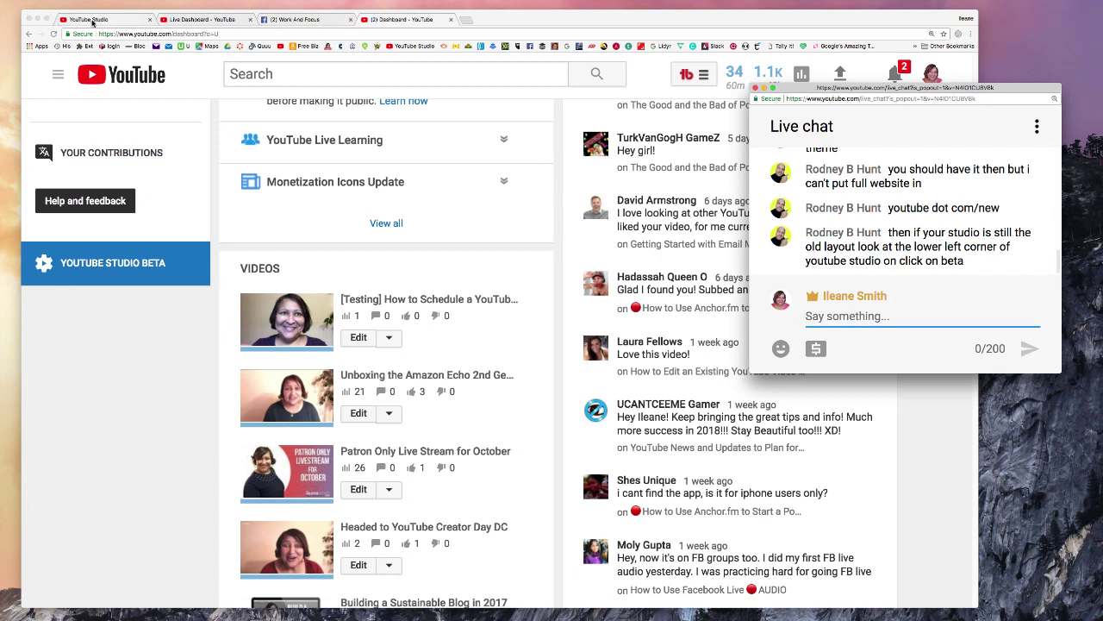
# Return to the YouTube Studio beta page and open the Playlists report in Analytics, inspecting the peak of the playlist views chart
pyautogui.click(92, 21)
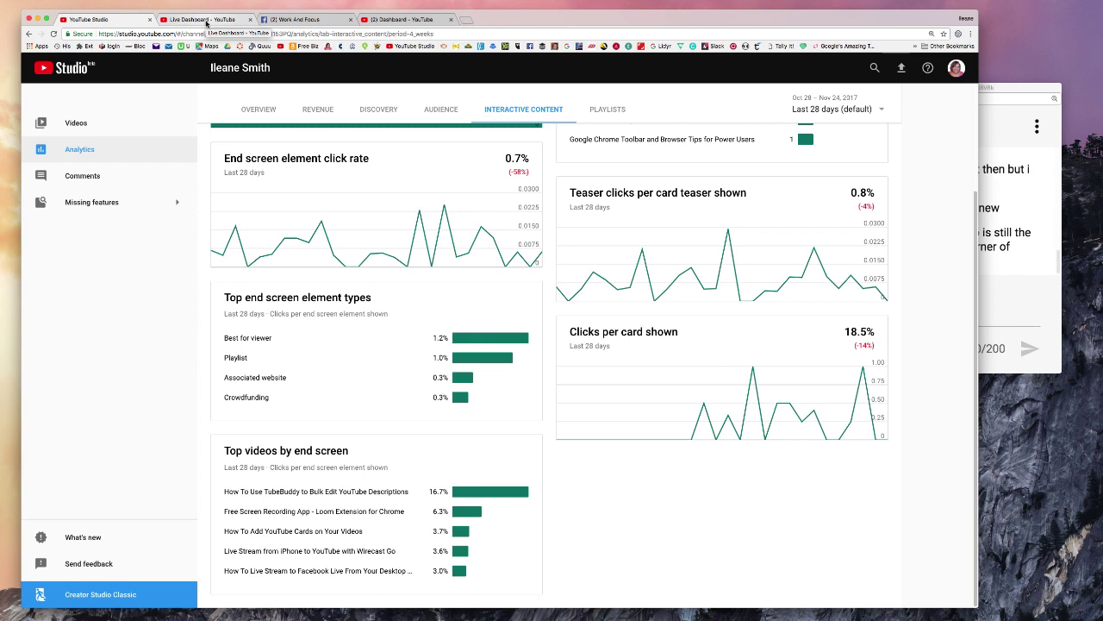
pyautogui.click(610, 112)
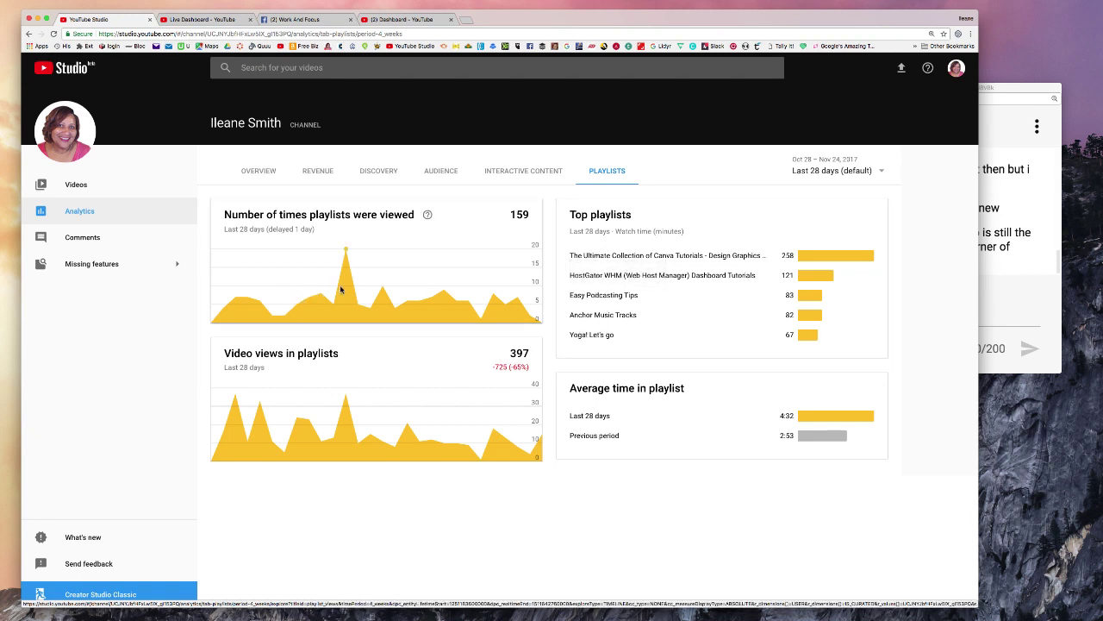
pyautogui.moveTo(340, 285)
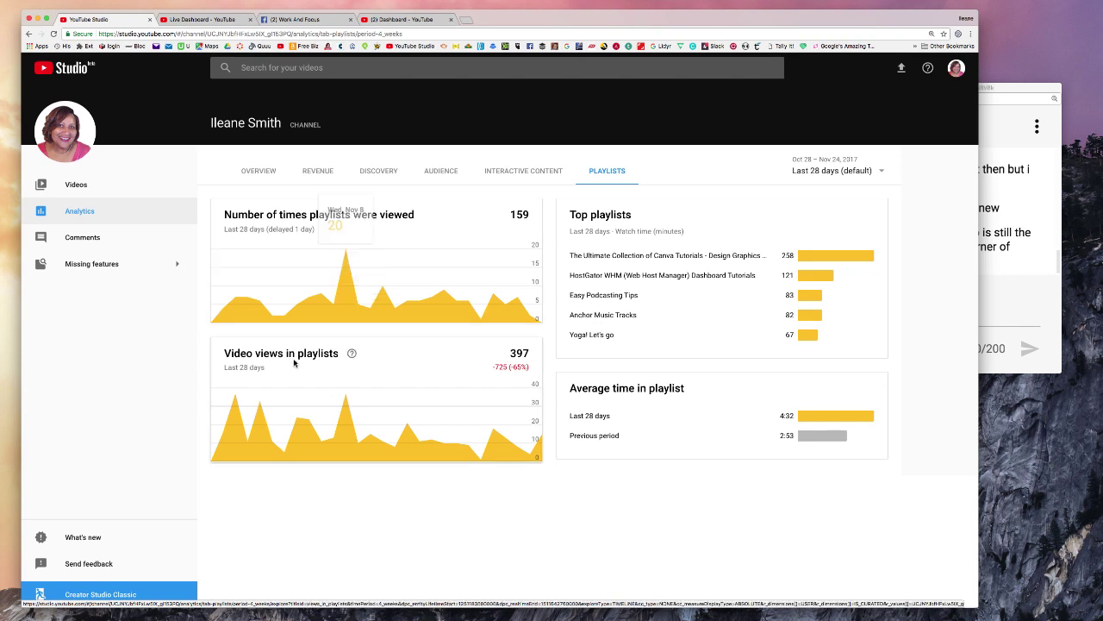
# From the channel's Comments page, open the missing Playlists feature in a separate page and return to YouTube Studio
pyautogui.click(81, 239)
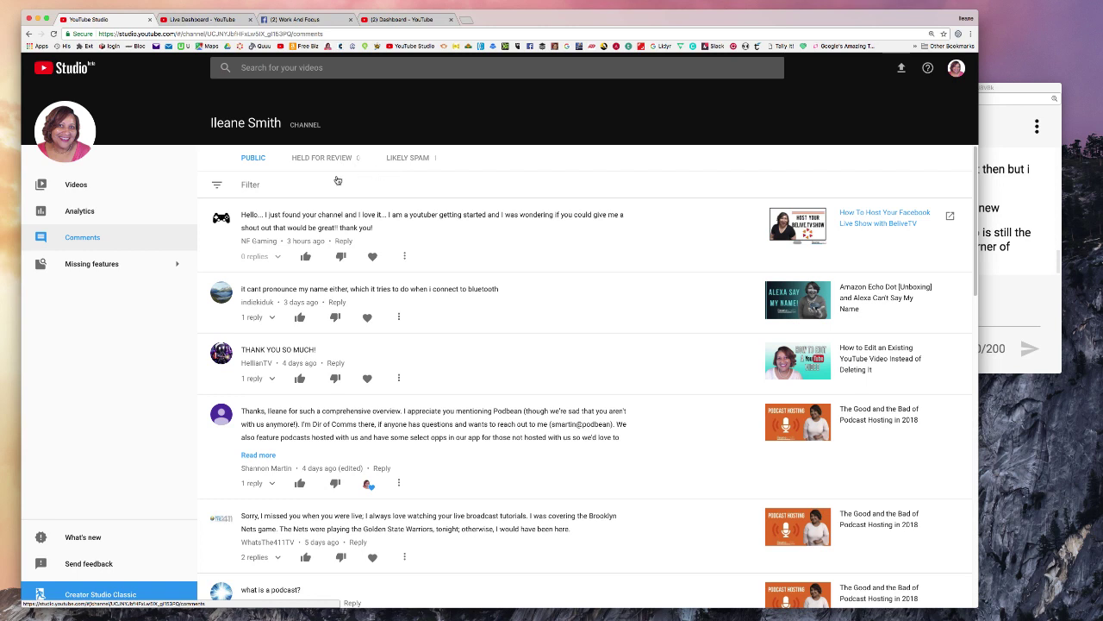
pyautogui.moveTo(89, 267)
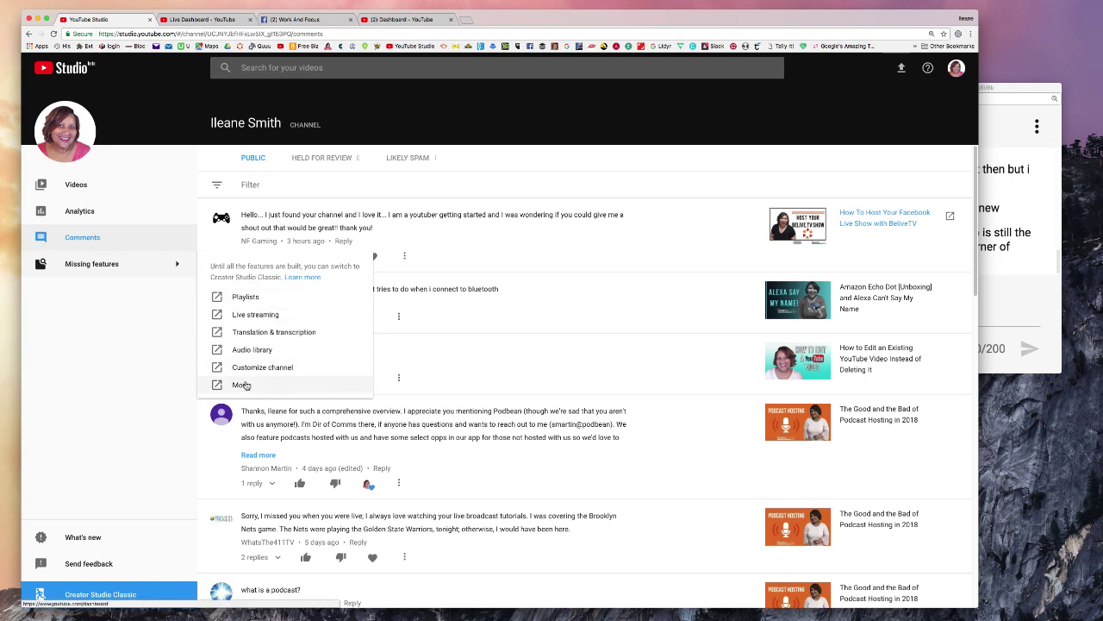
pyautogui.click(250, 298)
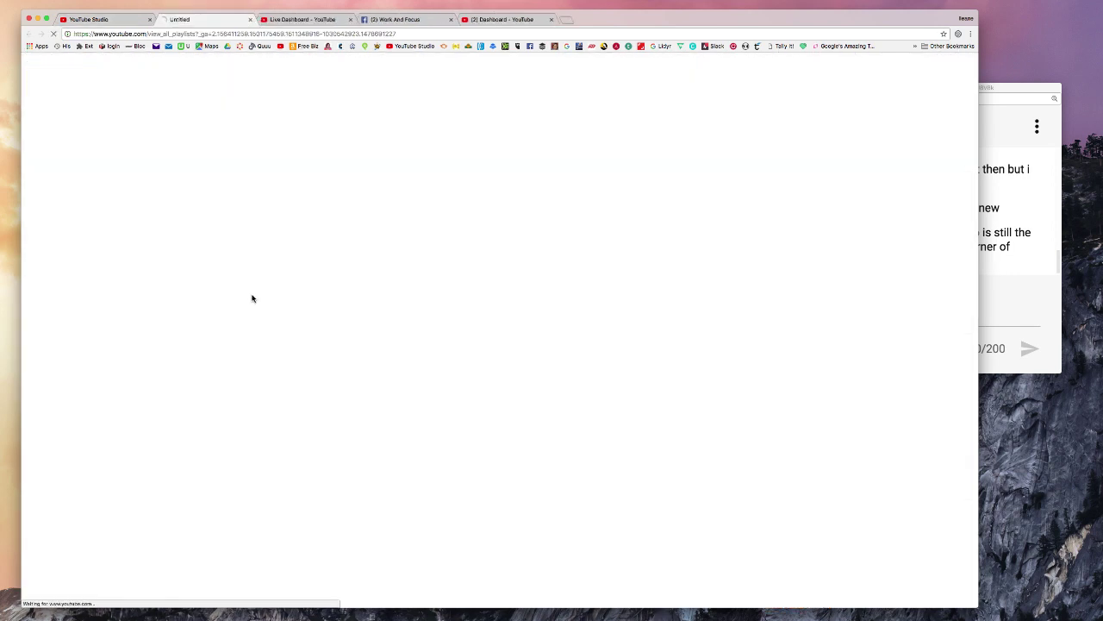
pyautogui.click(115, 19)
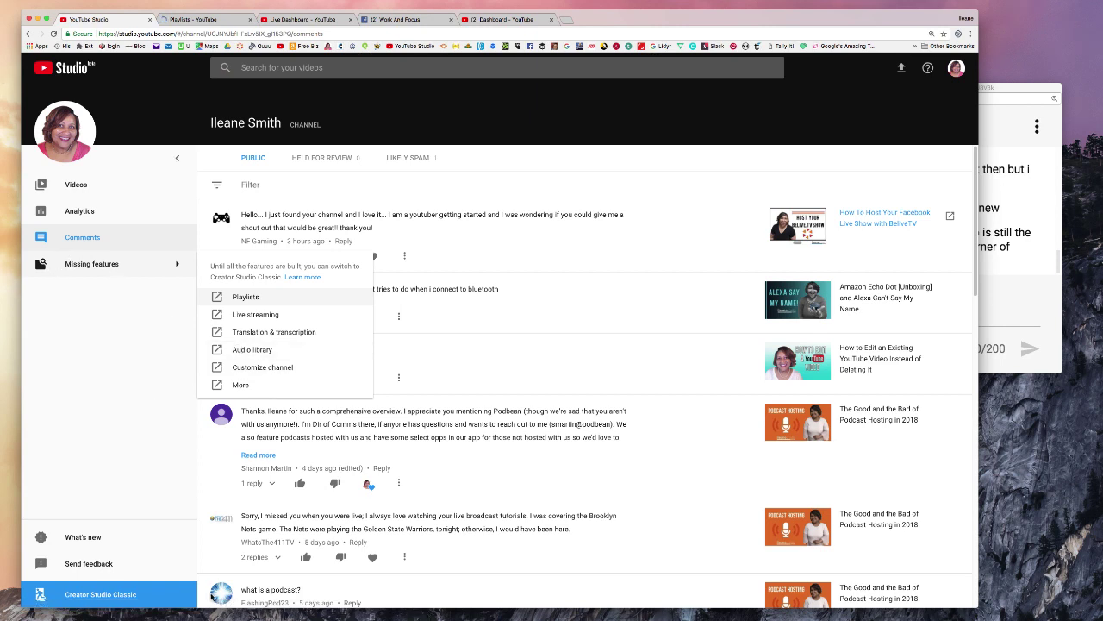
# Open the What's new in YouTube Studio Beta help article and read it through to the section on switching versions
pyautogui.click(82, 537)
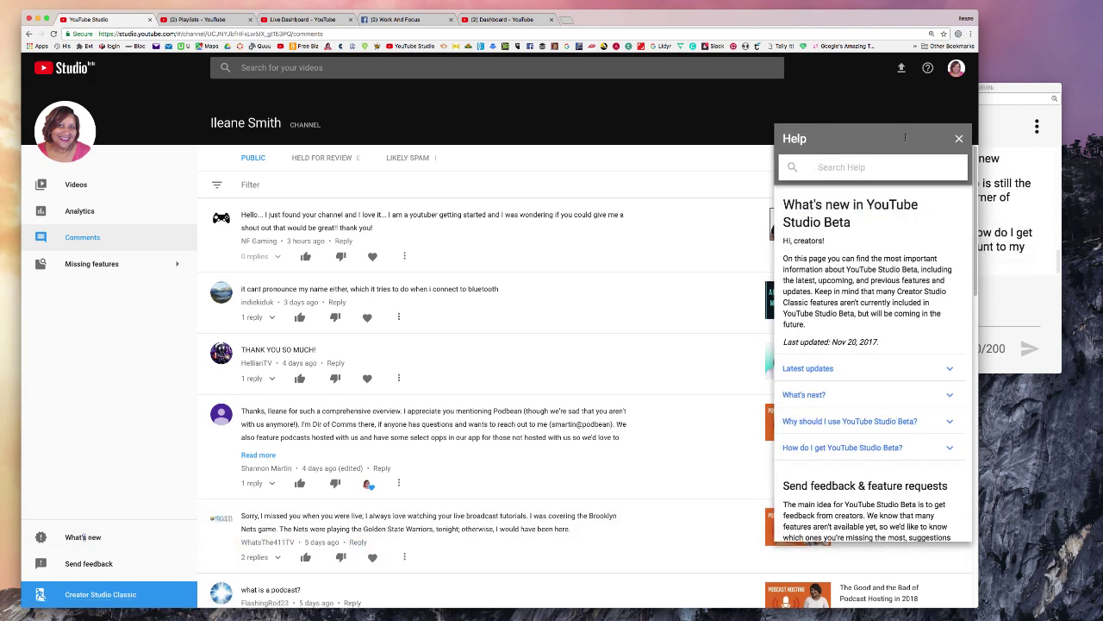
pyautogui.scroll(-5, 859, 366)
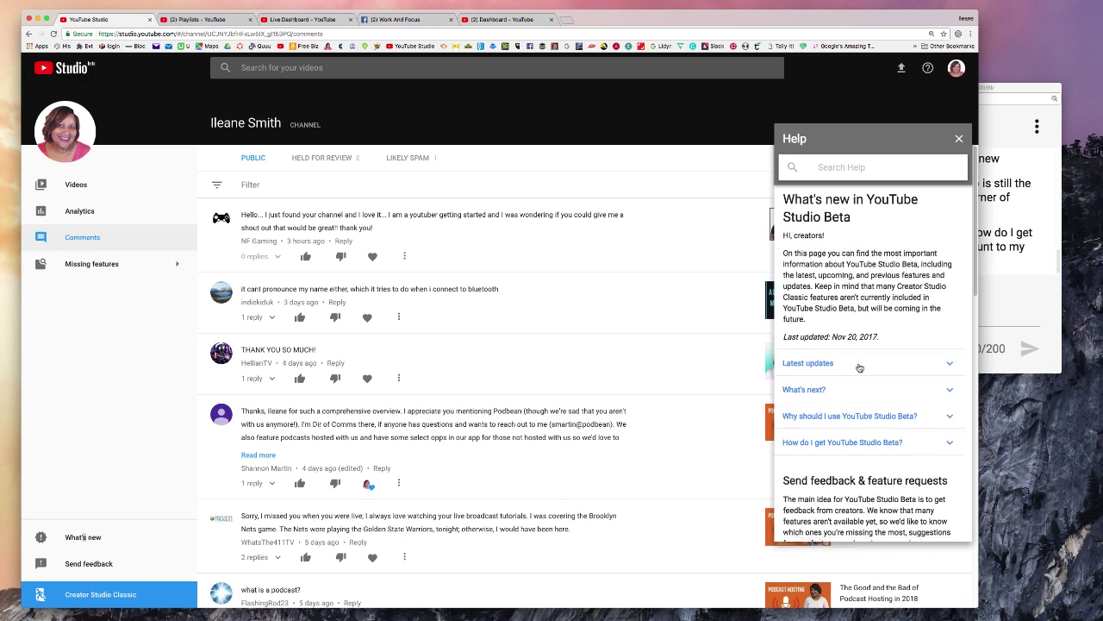
pyautogui.scroll(-1, 860, 367)
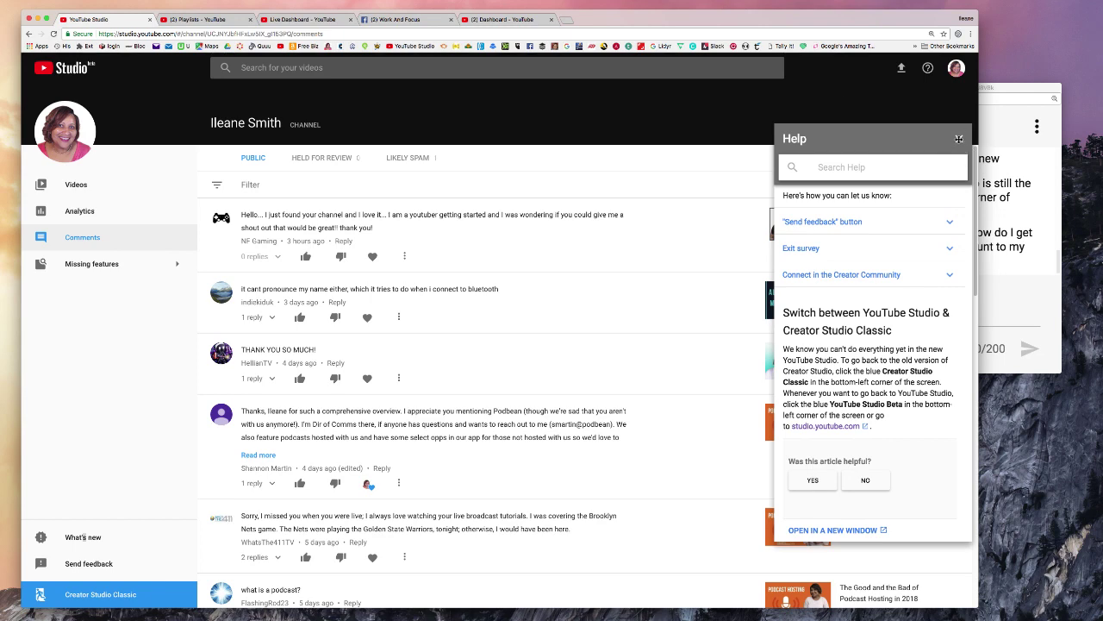
# Bring the live chat forward, check the preceding messages and jump back to the newest one
pyautogui.click(1034, 266)
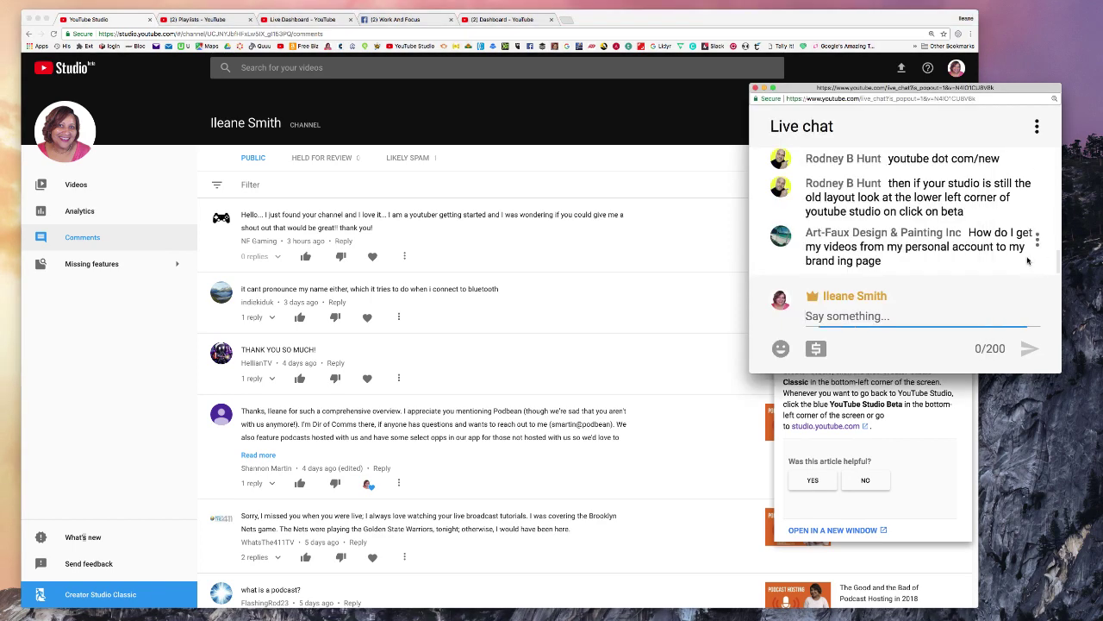
pyautogui.scroll(1, 904, 252)
pyautogui.click(905, 252)
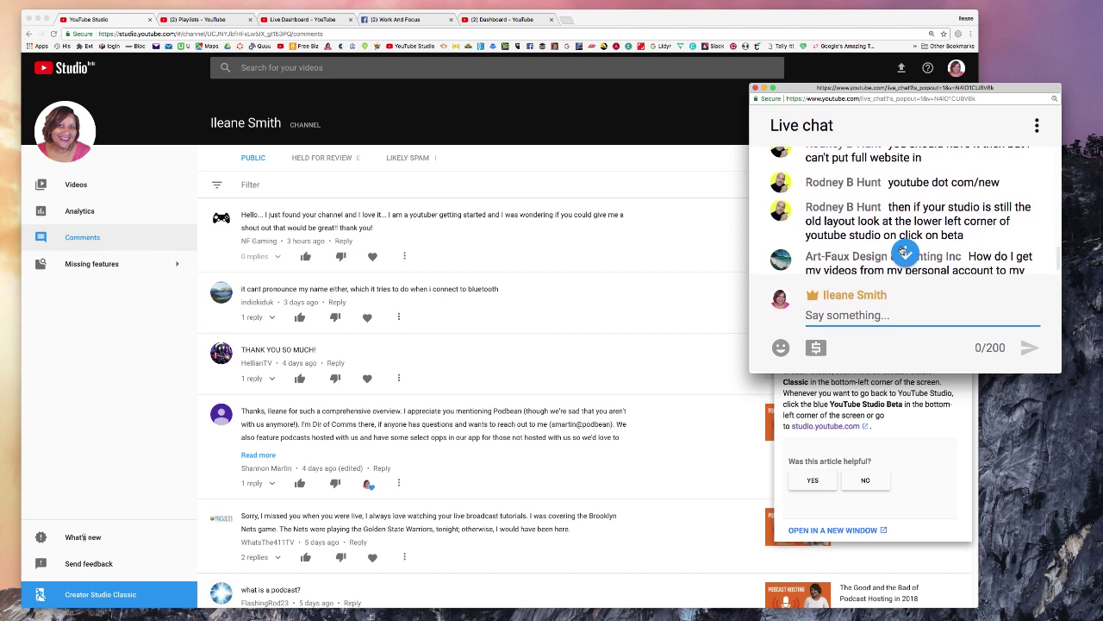
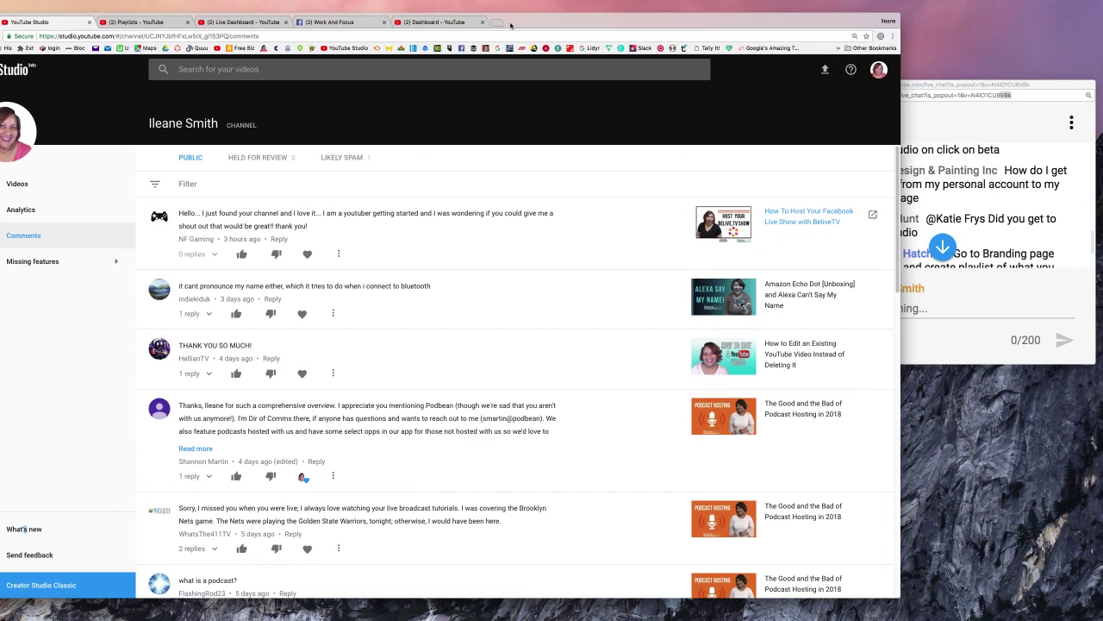
# Place the live chat window over the Comments page and reread the viewer question and replies about moving videos to a branding page
pyautogui.moveTo(946, 84); pyautogui.dragTo(701, 94)
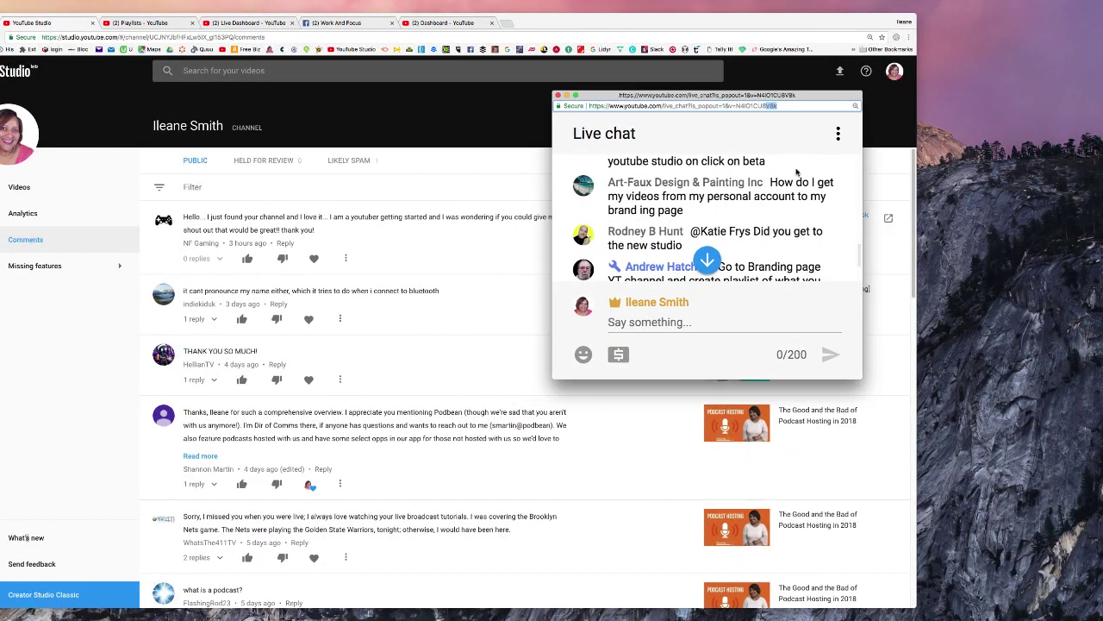
pyautogui.click(706, 258)
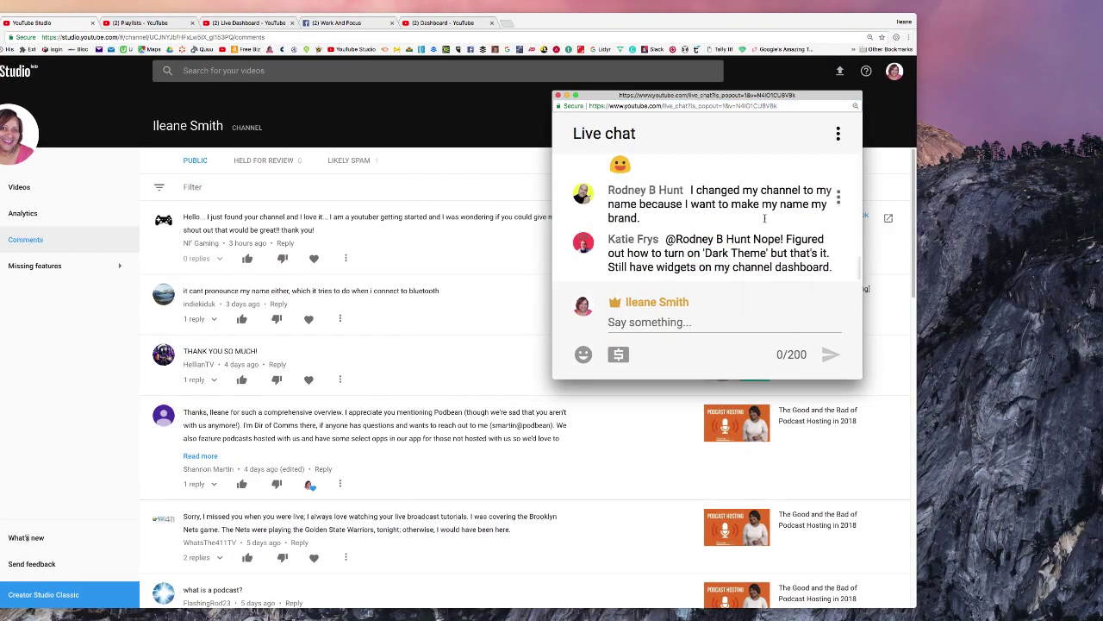
pyautogui.scroll(3, 729, 259)
pyautogui.scroll(2, 765, 220)
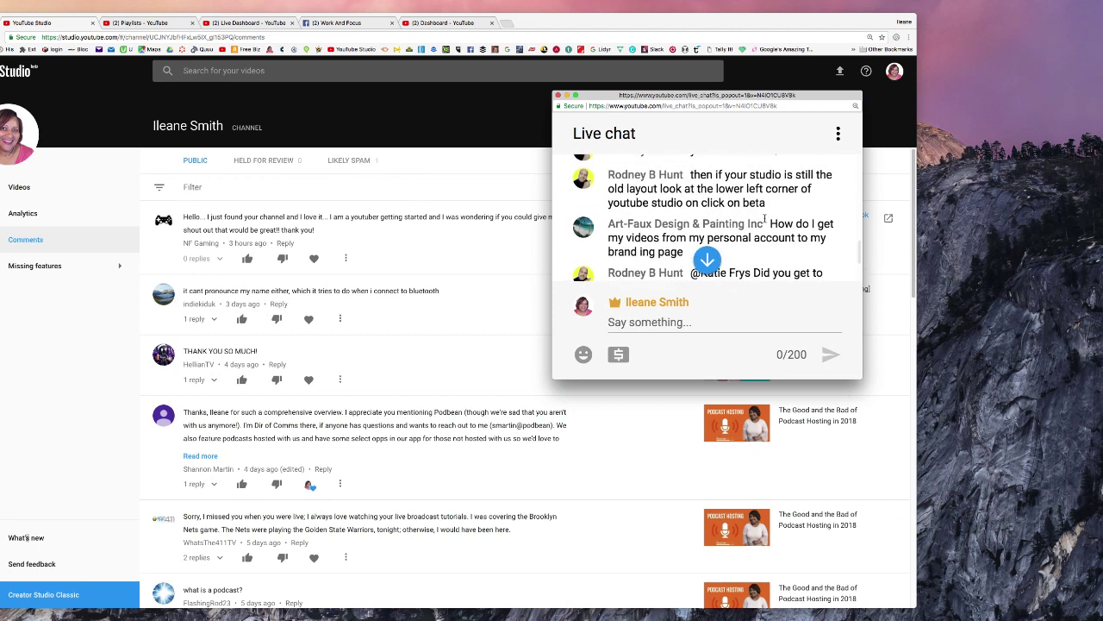
pyautogui.scroll(1, 764, 221)
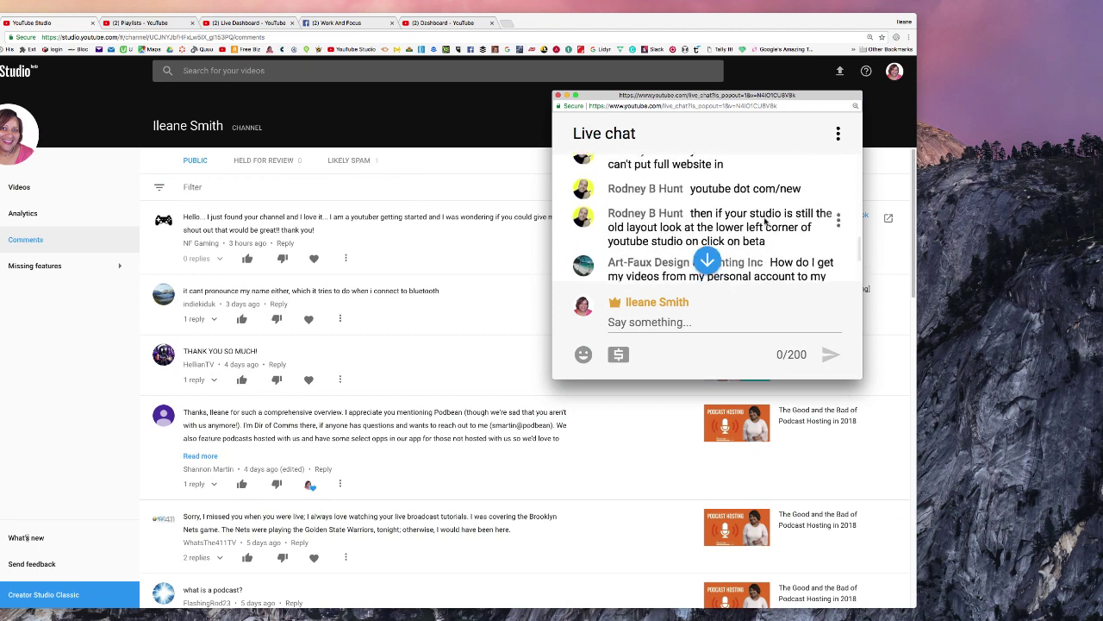
pyautogui.scroll(-3, 764, 220)
pyautogui.scroll(-4, 765, 221)
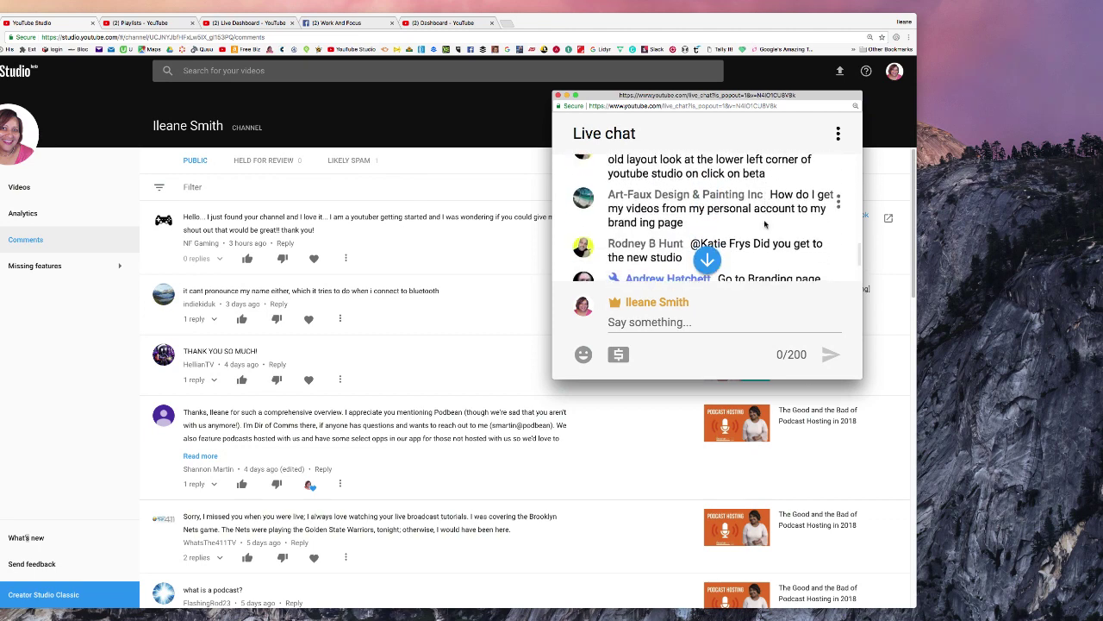
pyautogui.scroll(-1, 765, 222)
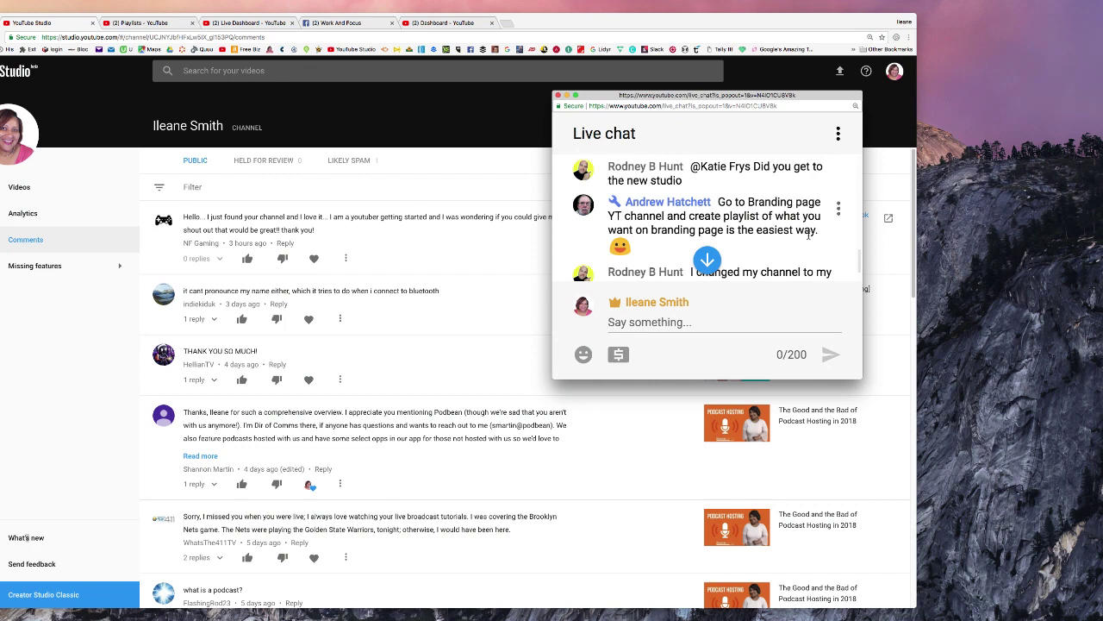
pyautogui.scroll(2, 809, 235)
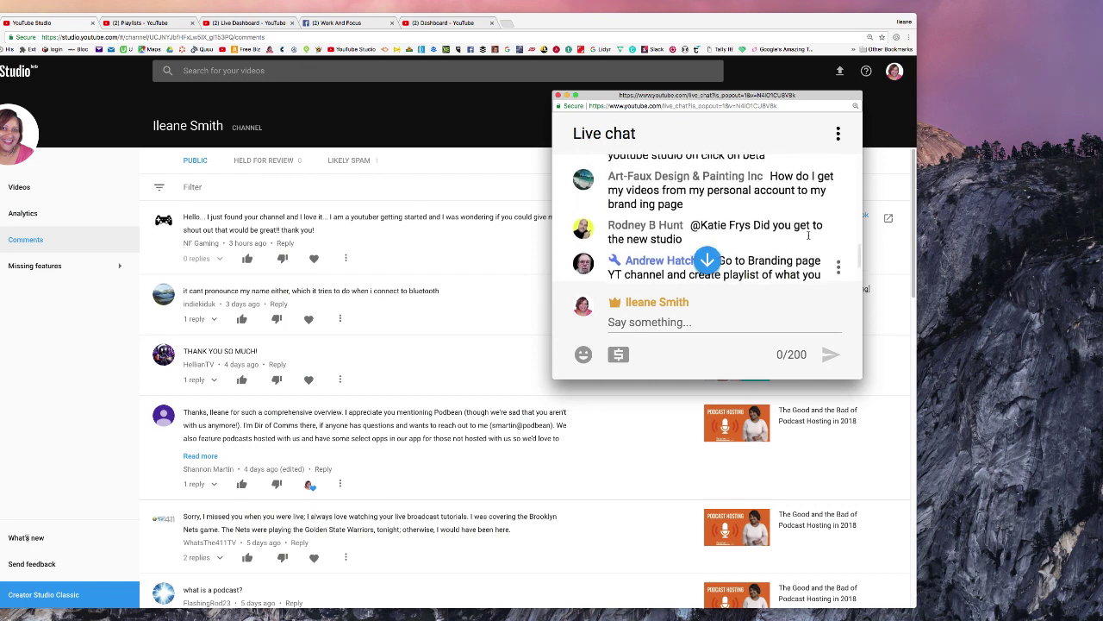
# Move the live chat window higher, make it taller, and read through the branding page and beta link replies to the newest message
pyautogui.moveTo(695, 95); pyautogui.dragTo(692, 42)
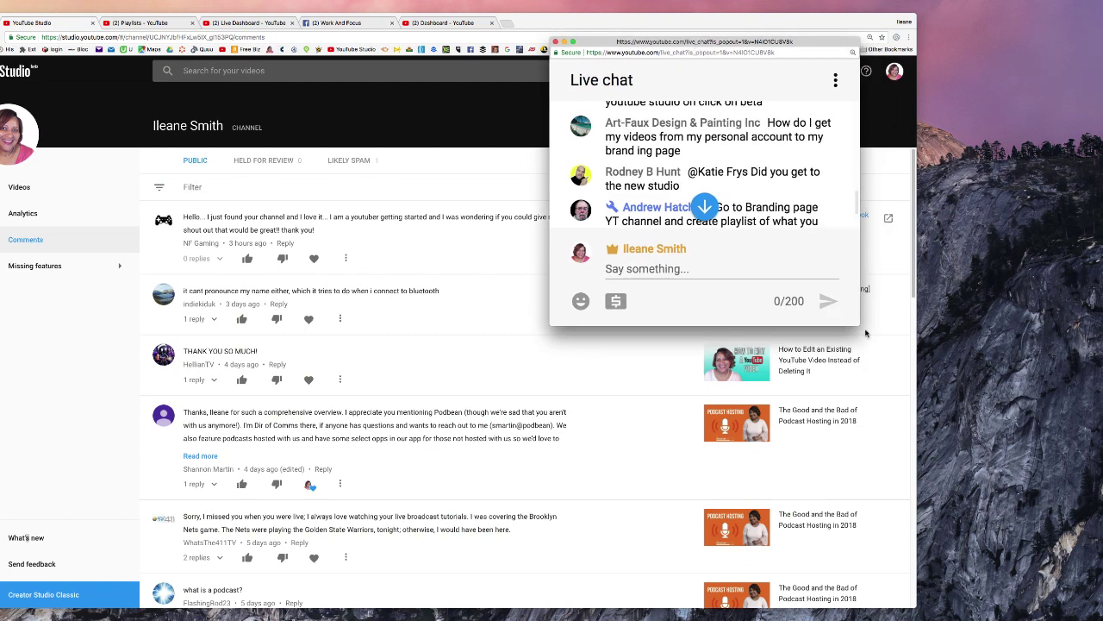
pyautogui.moveTo(860, 327); pyautogui.dragTo(863, 383)
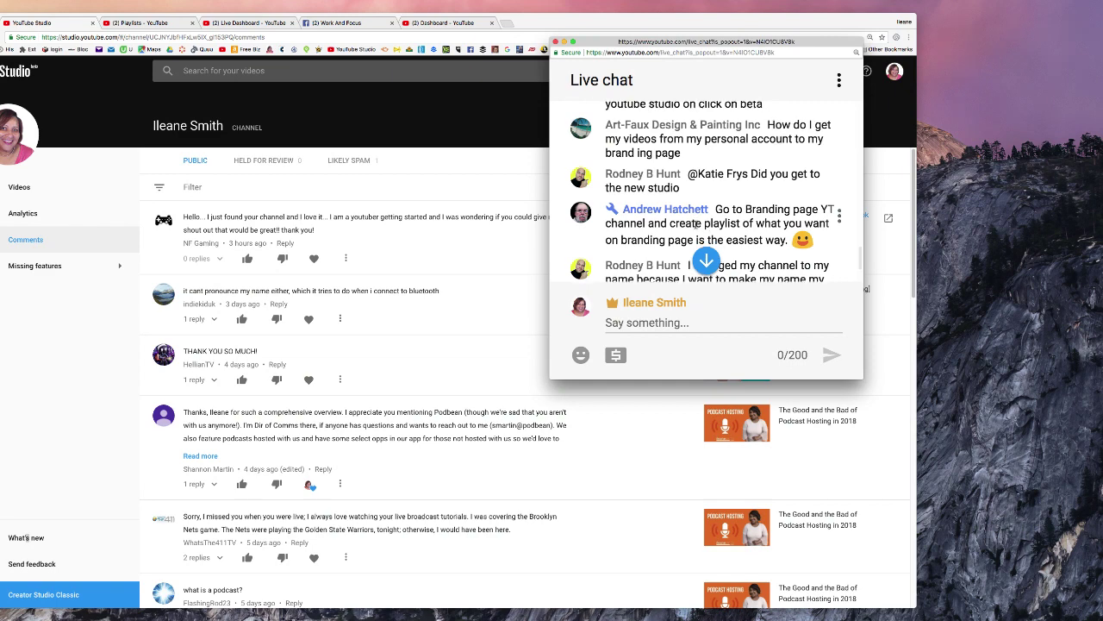
pyautogui.scroll(-1, 733, 225)
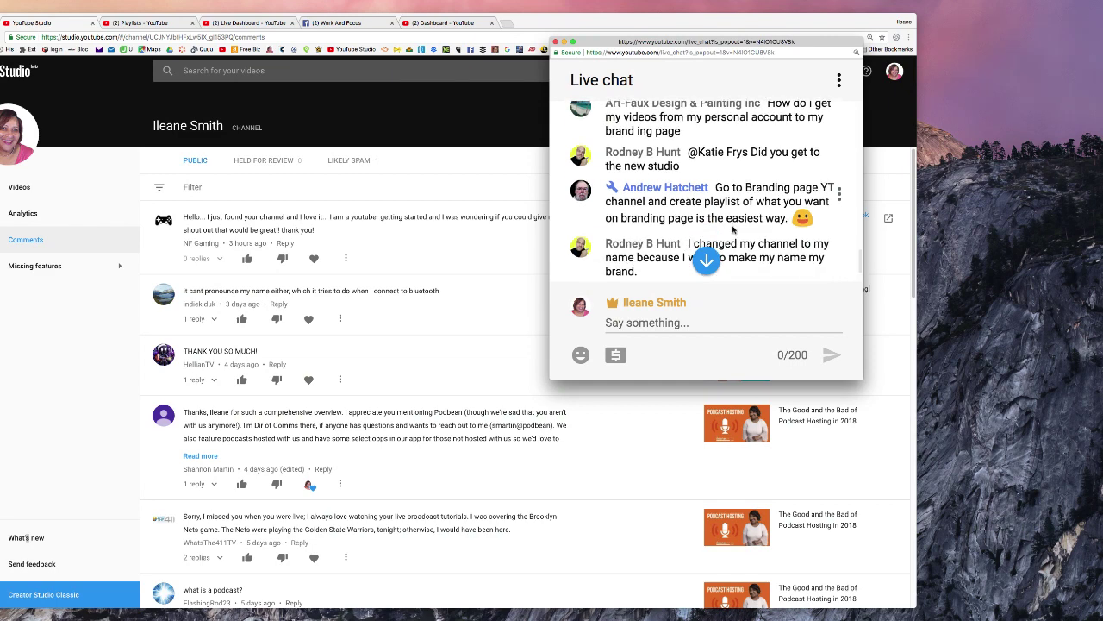
pyautogui.click(706, 263)
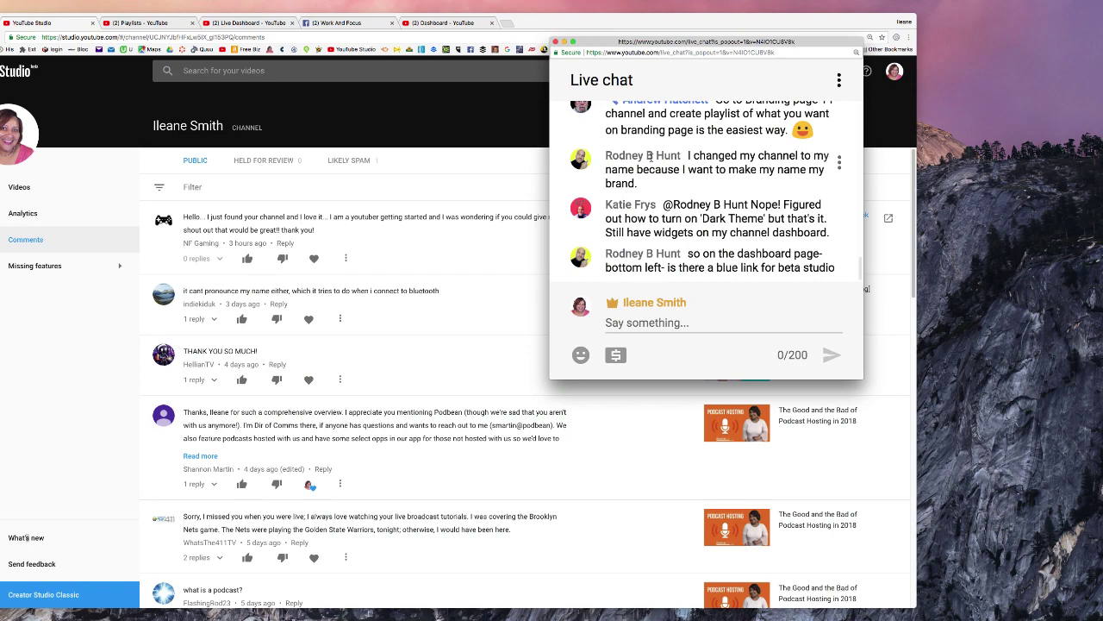
pyautogui.scroll(1, 651, 157)
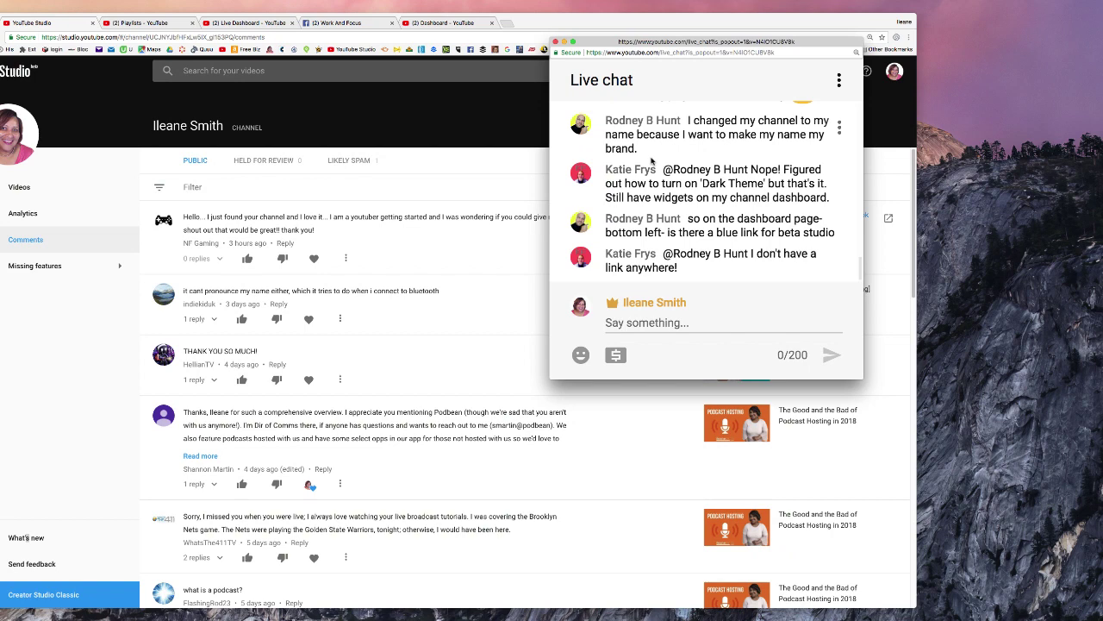
pyautogui.scroll(2, 690, 224)
pyautogui.click(707, 259)
# Rearrange the windows so the narrowed YouTube Studio window shows its full navigation and the live chat sits over its far edge
pyautogui.moveTo(602, 43); pyautogui.dragTo(651, 45)
pyautogui.moveTo(556, 26); pyautogui.dragTo(523, 21)
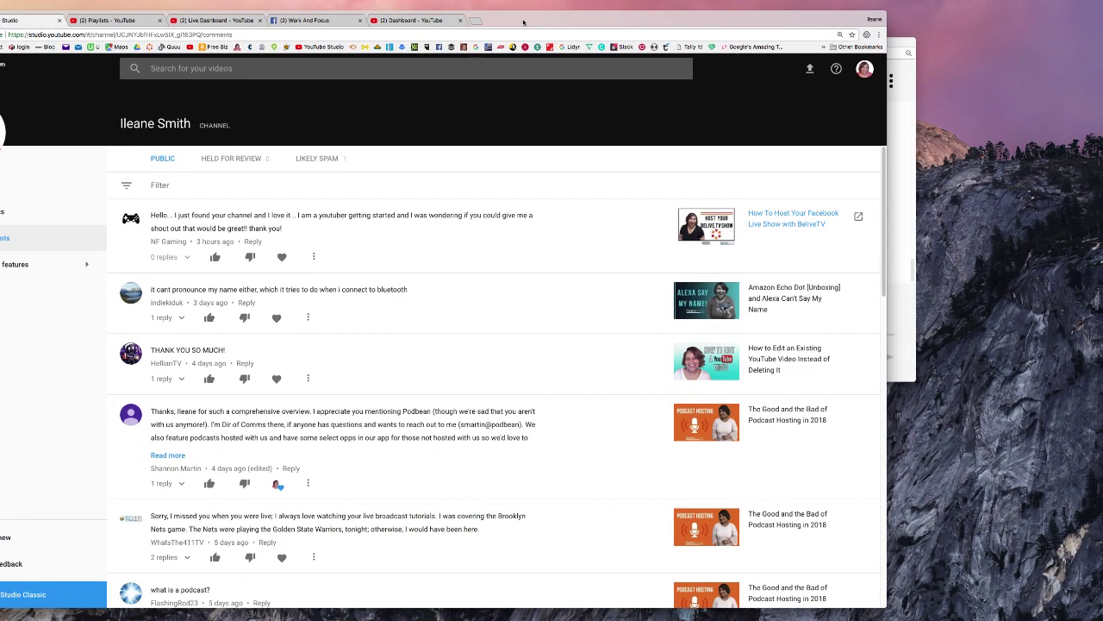
pyautogui.click(903, 50)
pyautogui.moveTo(845, 34); pyautogui.dragTo(1052, 35)
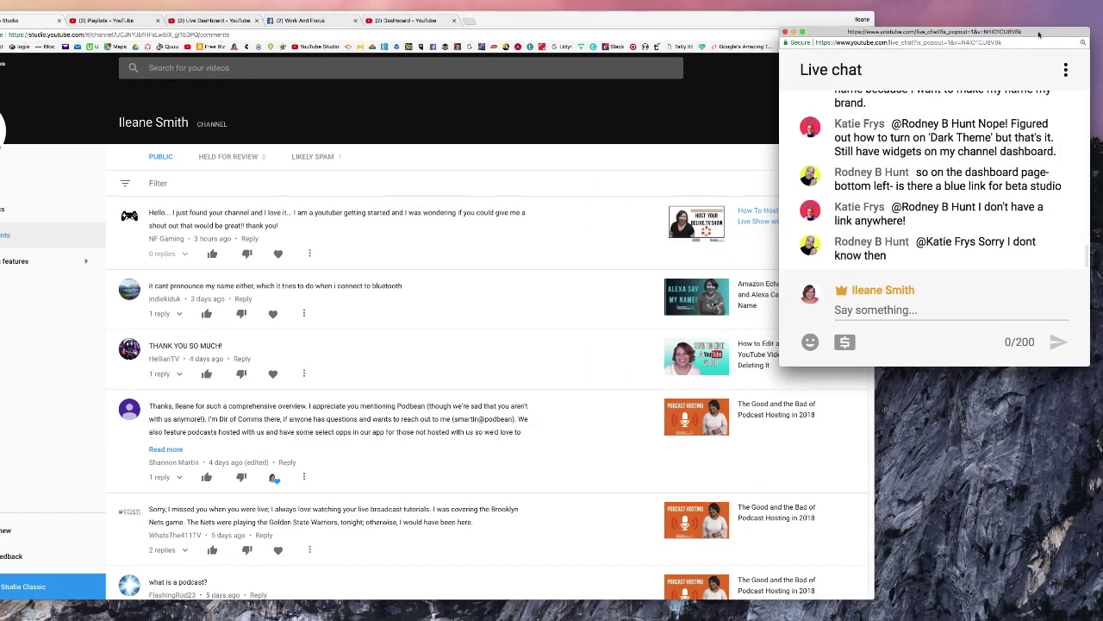
pyautogui.moveTo(696, 24); pyautogui.dragTo(759, 22)
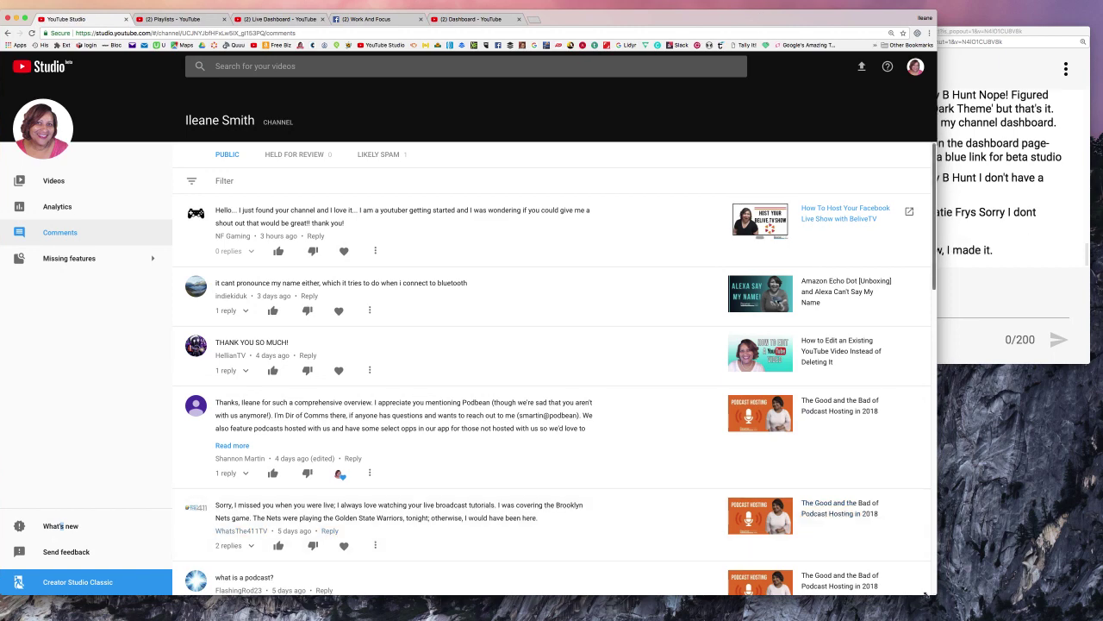
pyautogui.moveTo(927, 595); pyautogui.dragTo(881, 610)
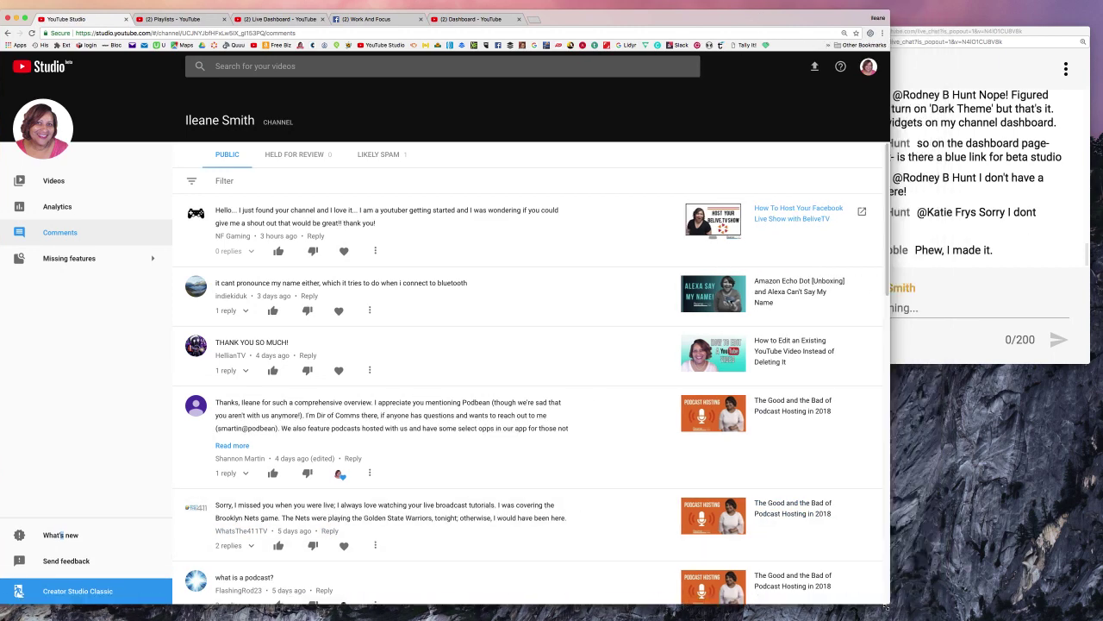
pyautogui.click(950, 300)
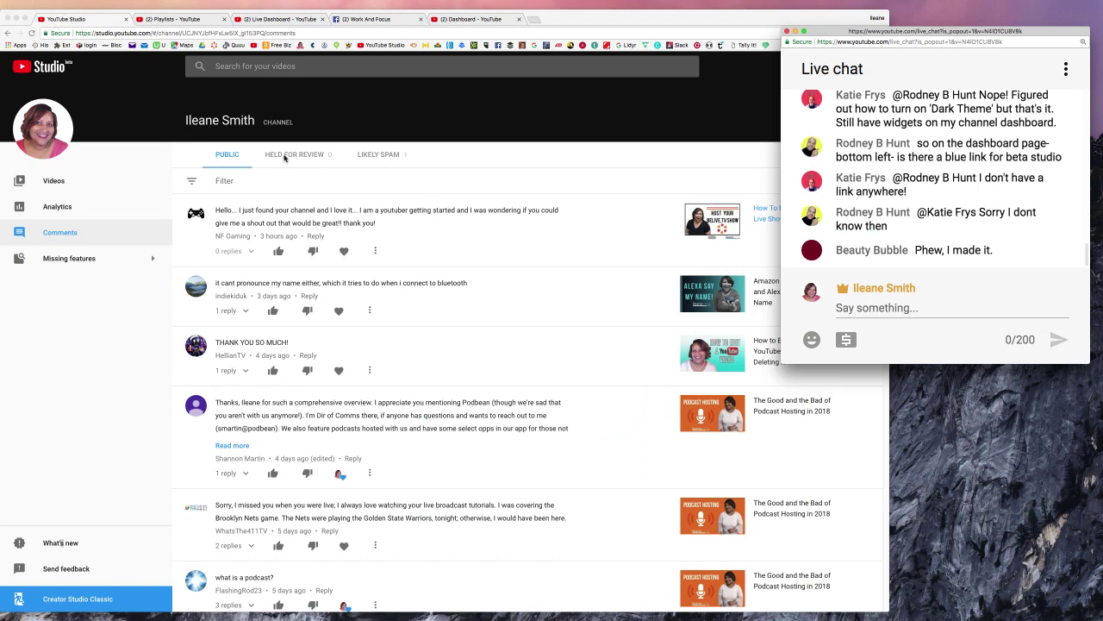
# Open the channel's Videos page in YouTube Studio and browse down to the October 2017 videos
pyautogui.click(57, 183)
pyautogui.click(57, 184)
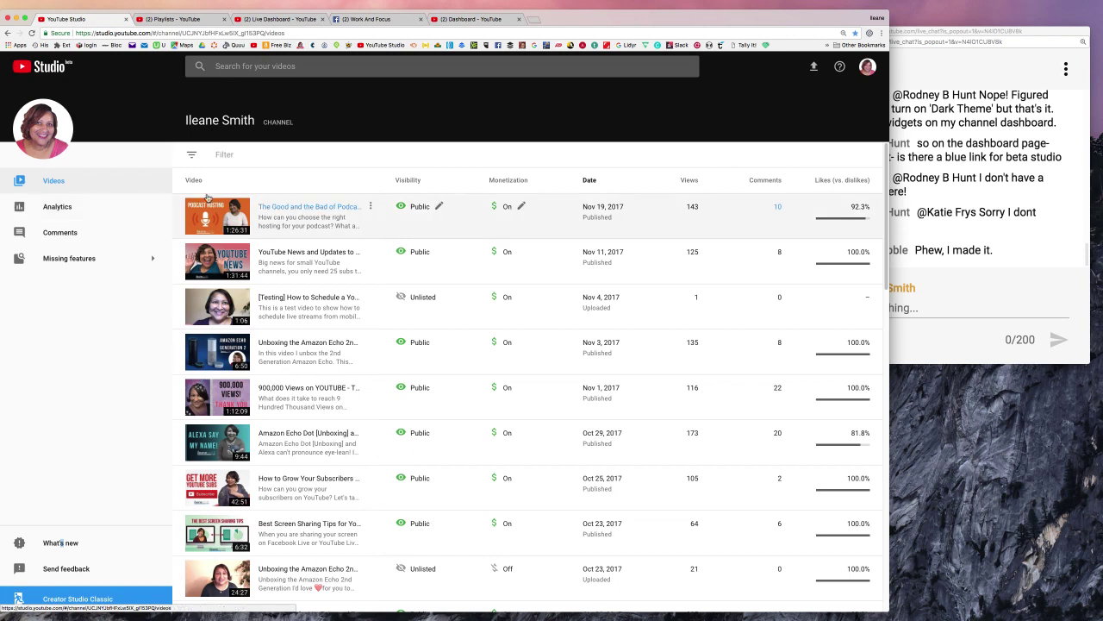
pyautogui.scroll(-3, 564, 199)
pyautogui.scroll(-1, 563, 194)
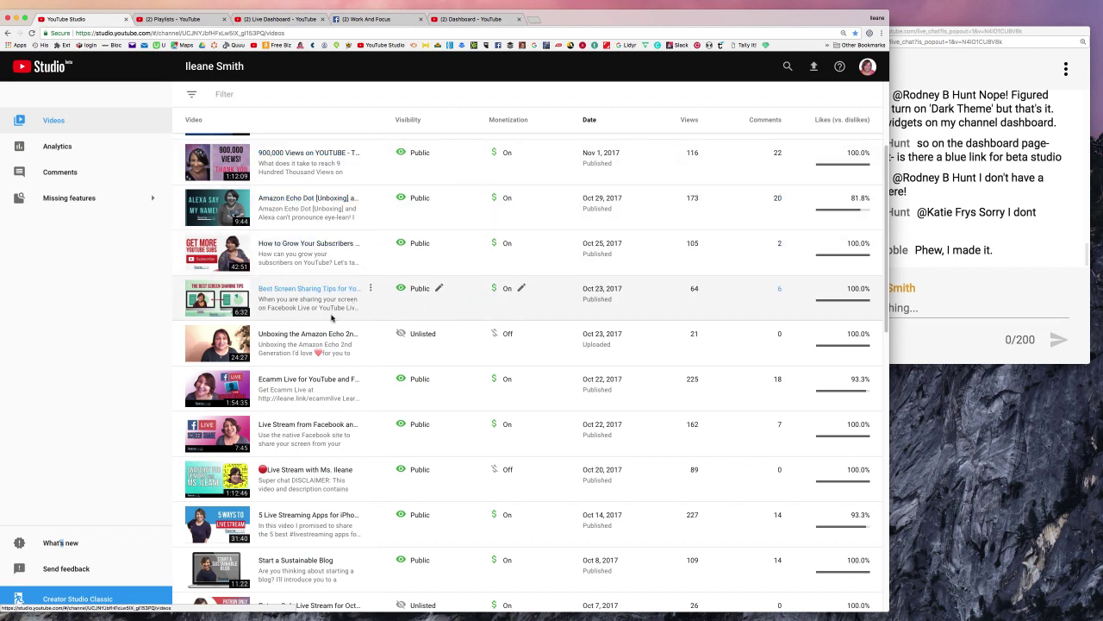
# Open the title and description editor for "Best Screen Sharing Tips for Your Live Streams", review the description and cancel without saving
pyautogui.click(371, 291)
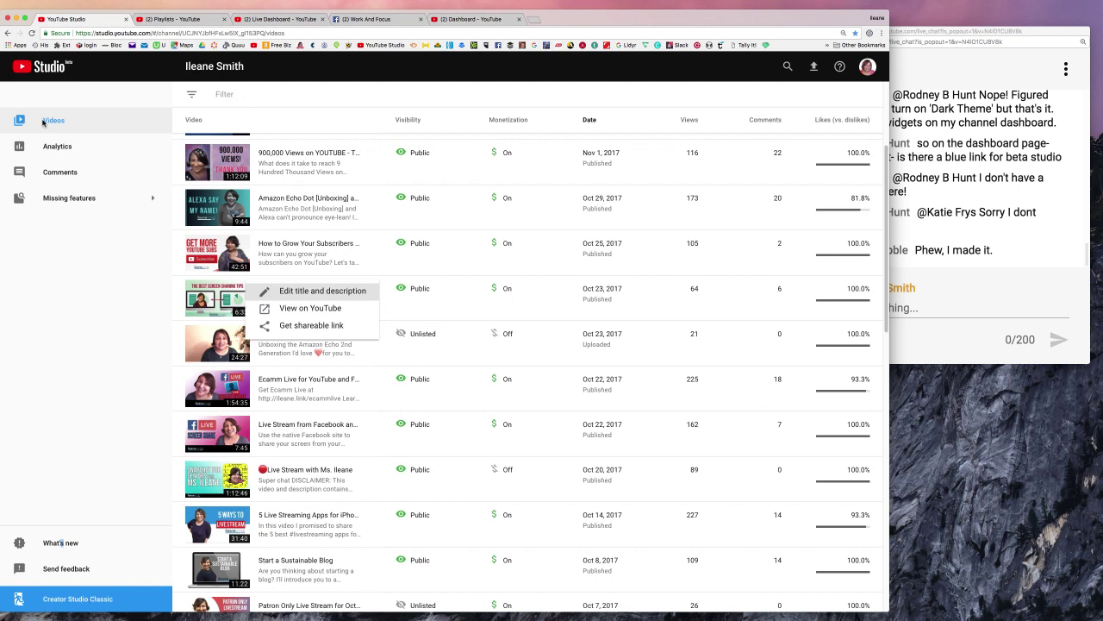
pyautogui.click(288, 293)
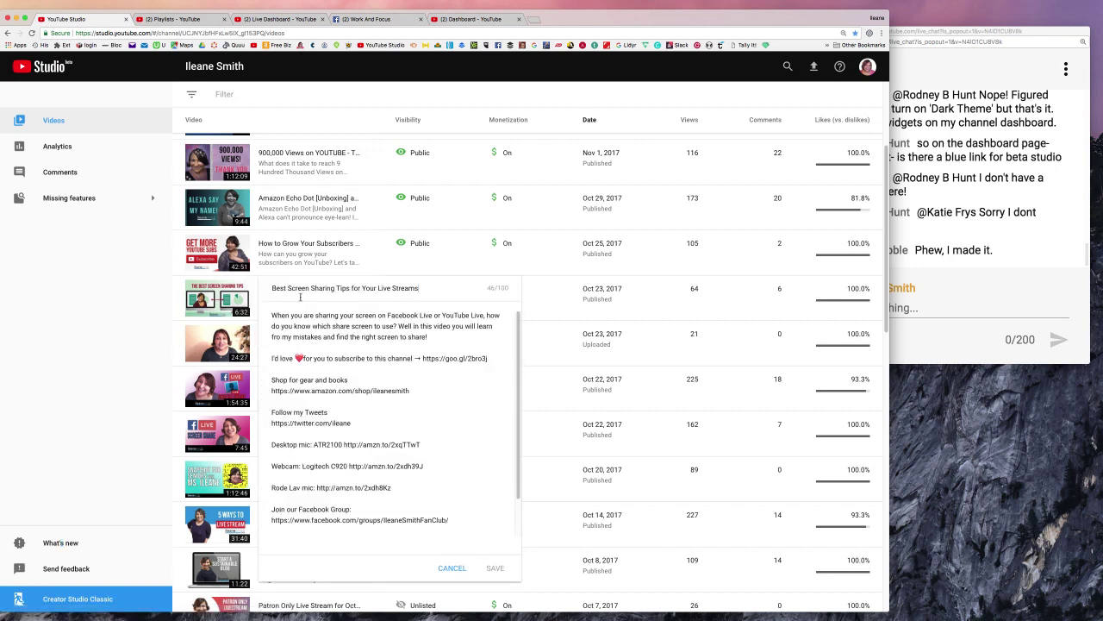
pyautogui.scroll(-2, 401, 346)
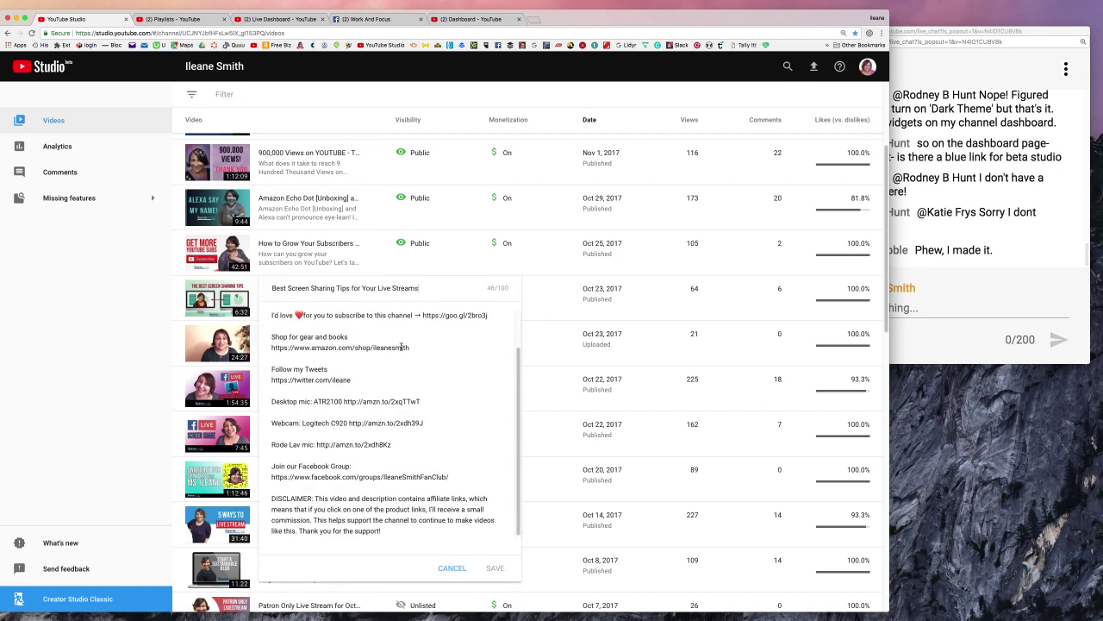
pyautogui.scroll(2, 401, 346)
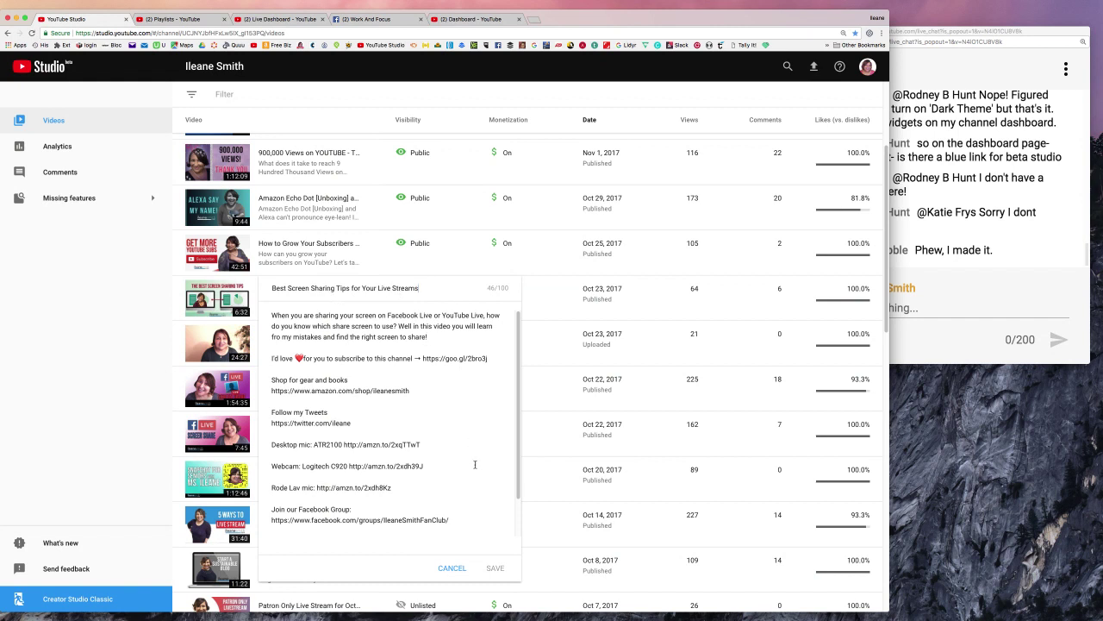
pyautogui.click(452, 568)
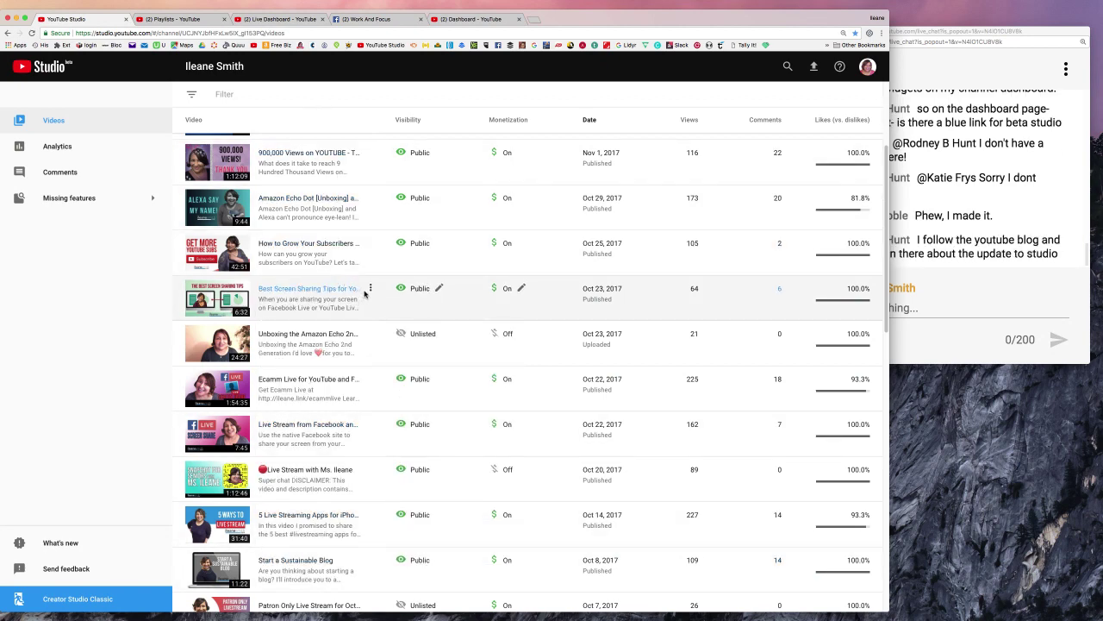
# Open the details page of "Best Screen Sharing Tips for Your Live Streams", dismiss the introductory tip and review the Basic settings
pyautogui.click(297, 291)
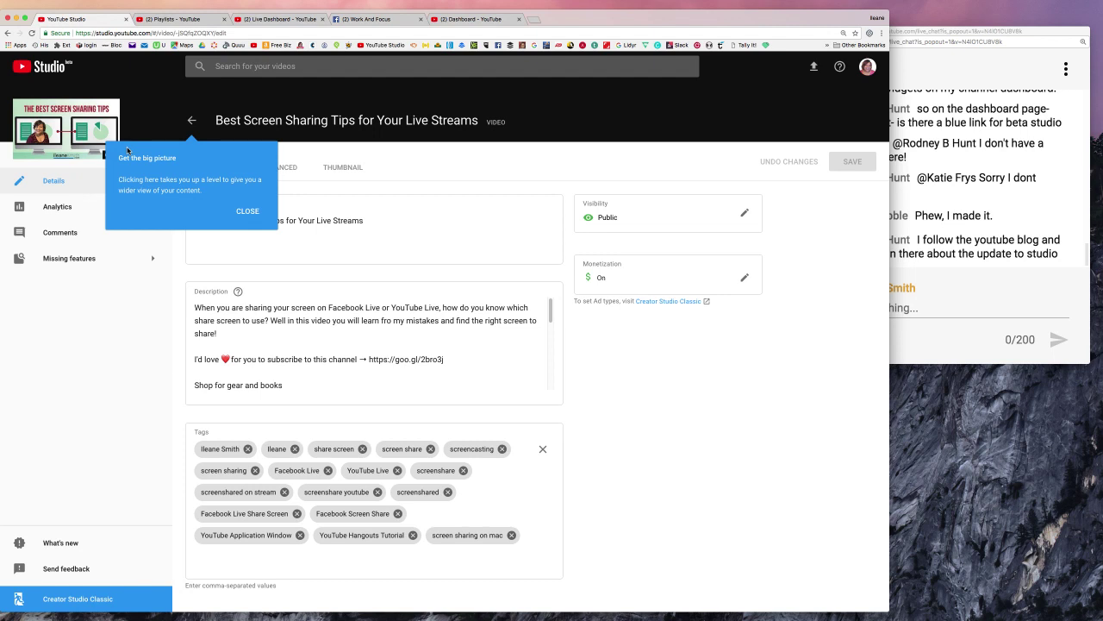
pyautogui.click(248, 211)
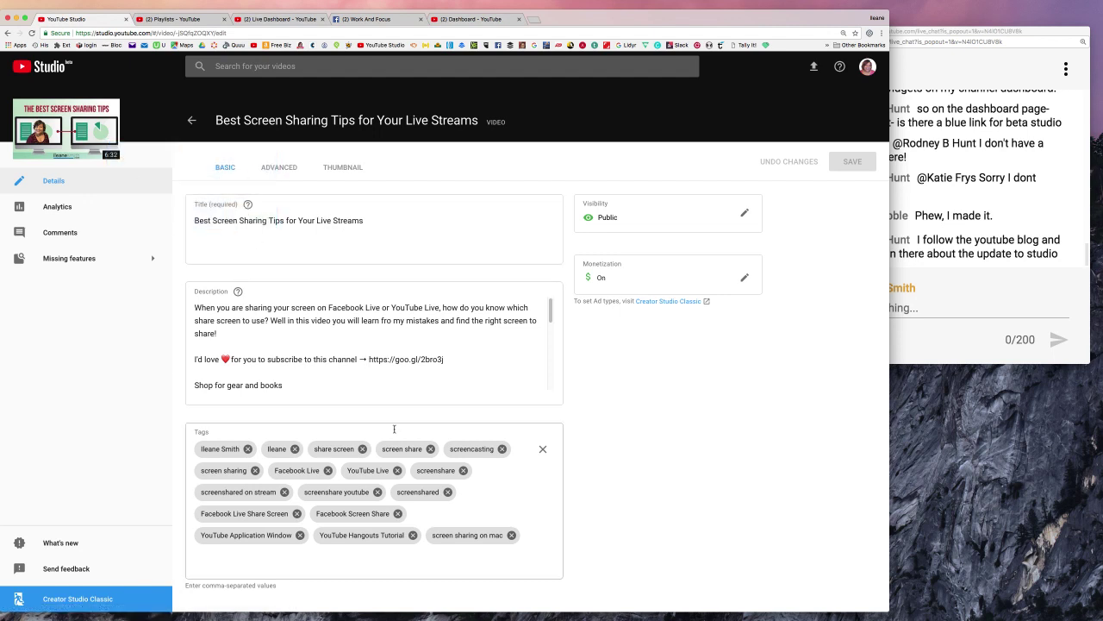
pyautogui.scroll(-3, 384, 385)
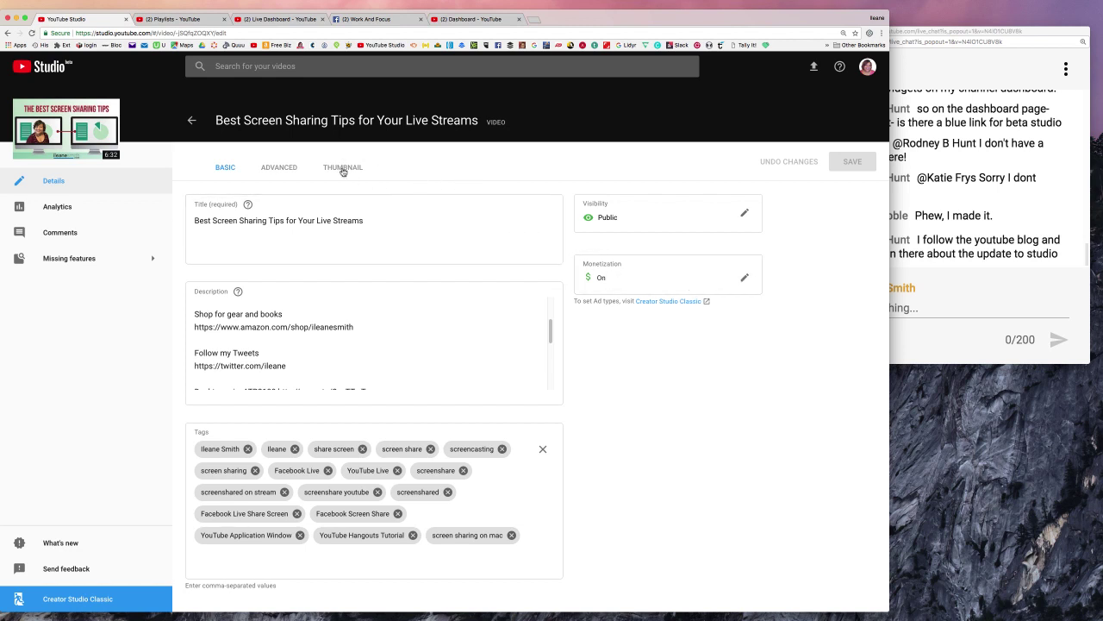
# Review the video's Advanced settings down to the additional options and view its Thumbnail settings
pyautogui.click(279, 167)
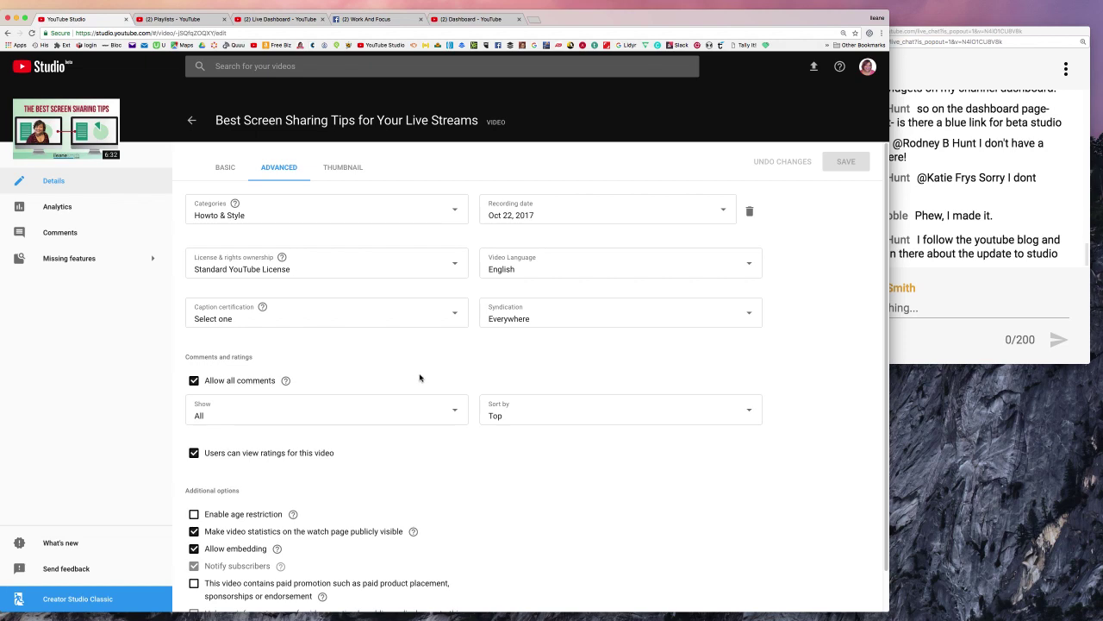
pyautogui.scroll(-2, 515, 457)
pyautogui.scroll(2, 515, 457)
pyautogui.click(345, 170)
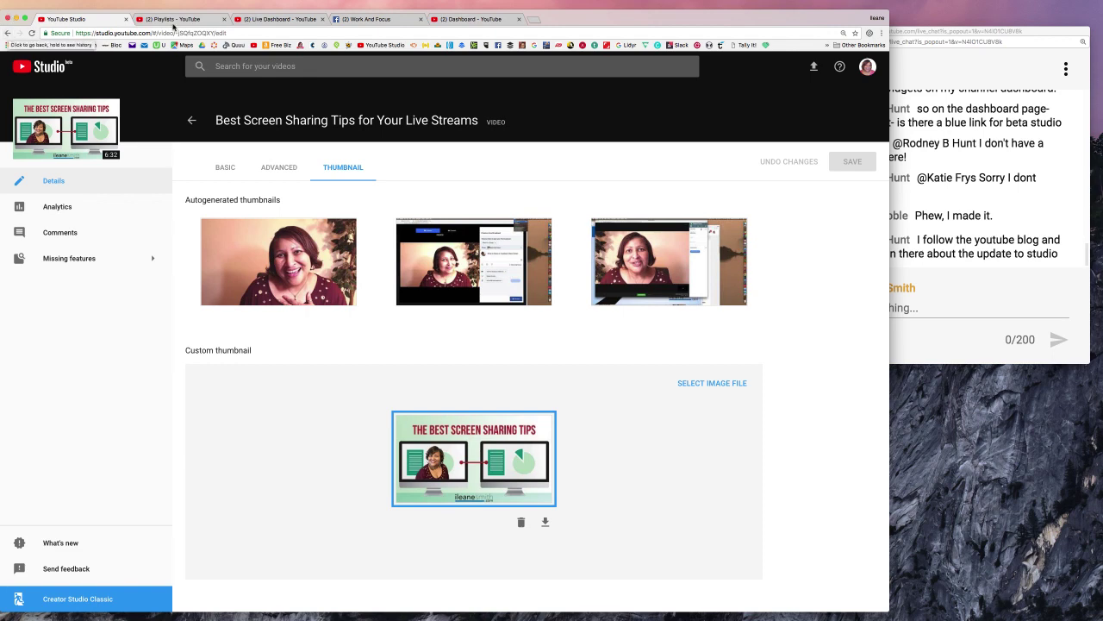
# In the classic Creator Studio Videos list, find "Best Screen Sharing Tips for Your Live Streams" and show its editing options
pyautogui.click(189, 21)
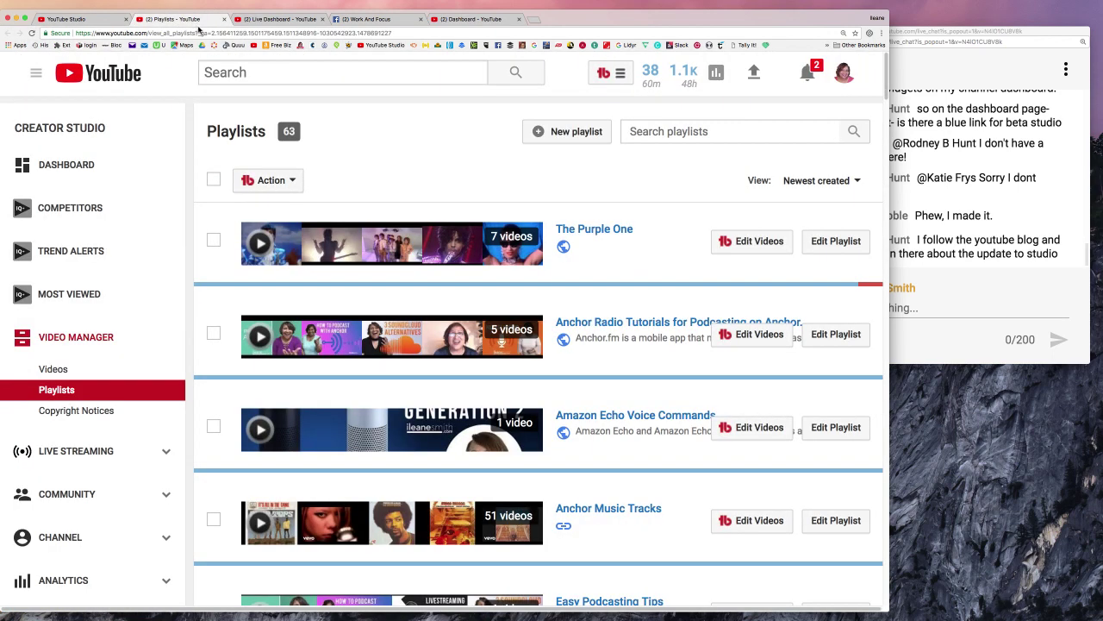
pyautogui.click(255, 45)
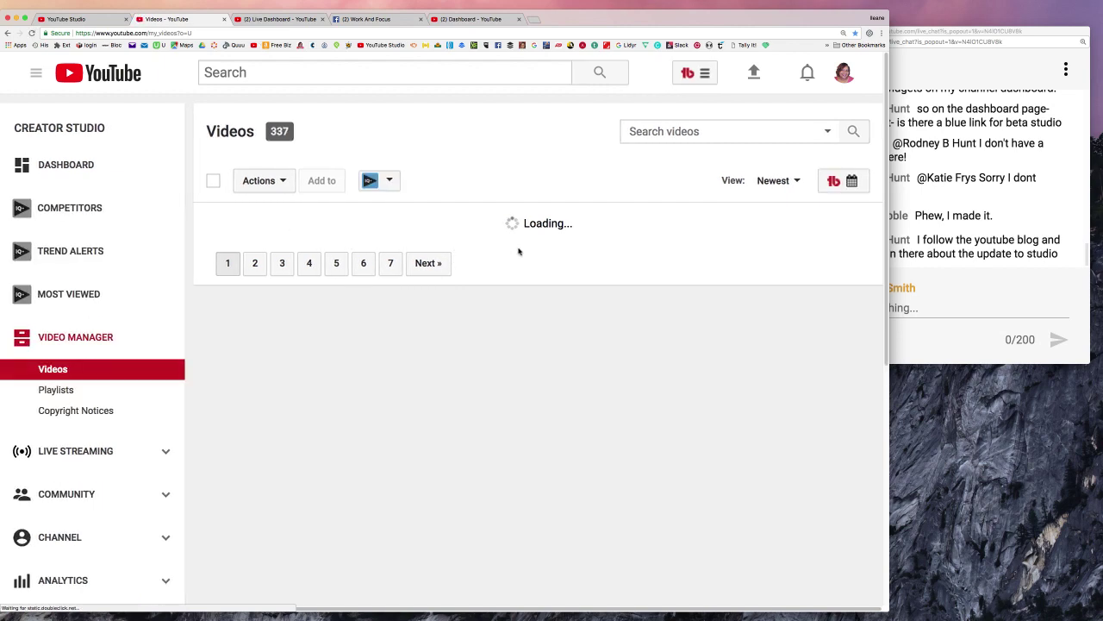
pyautogui.scroll(-5, 547, 254)
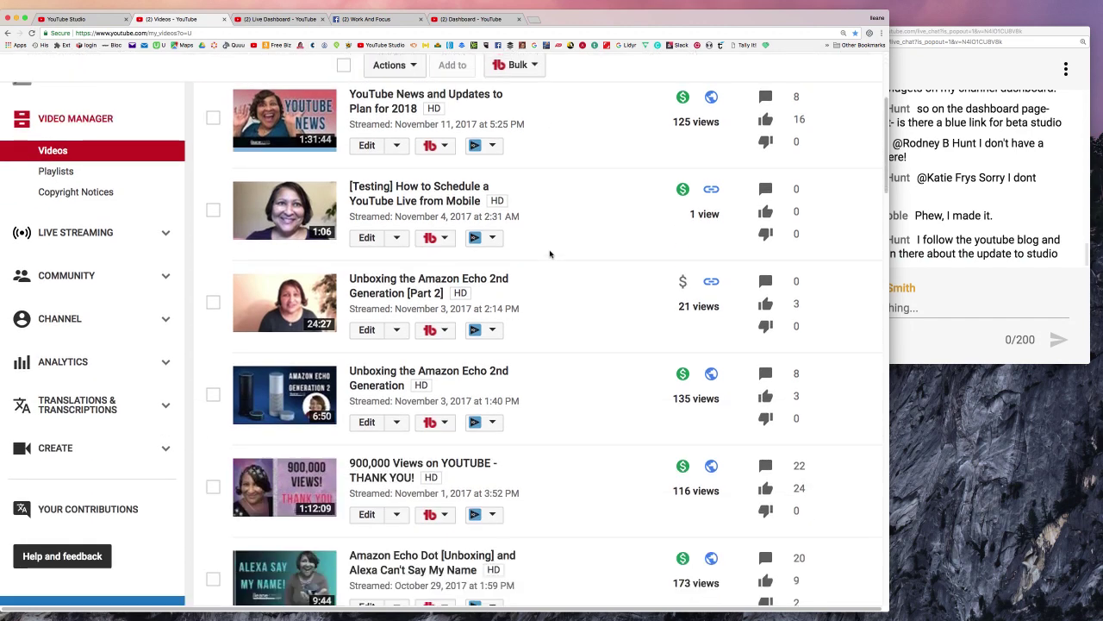
pyautogui.scroll(-8, 550, 254)
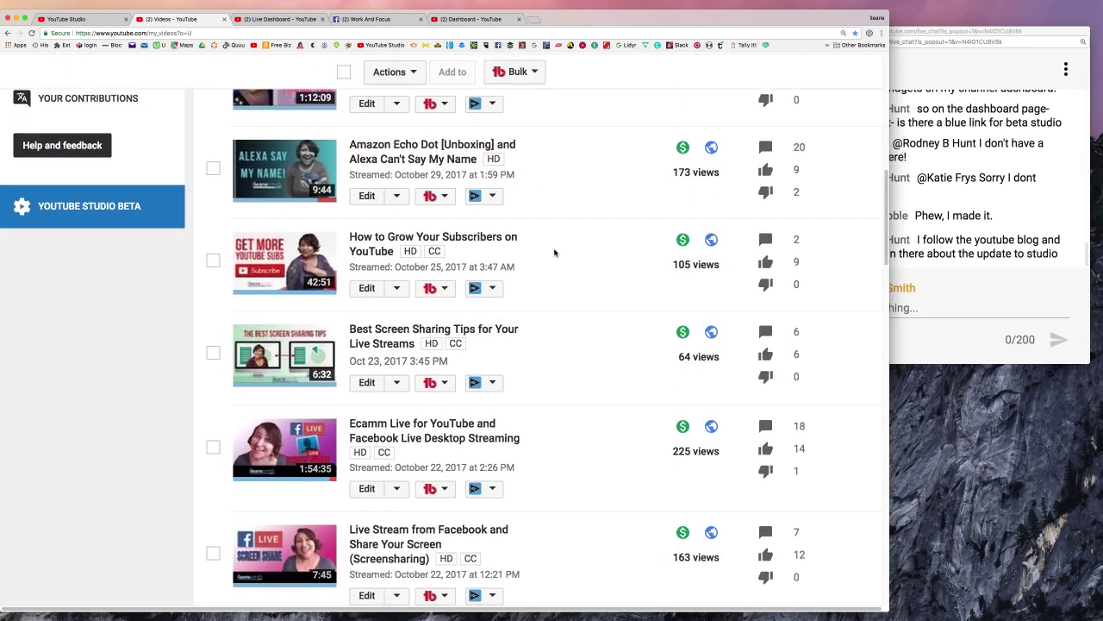
pyautogui.scroll(-1, 546, 265)
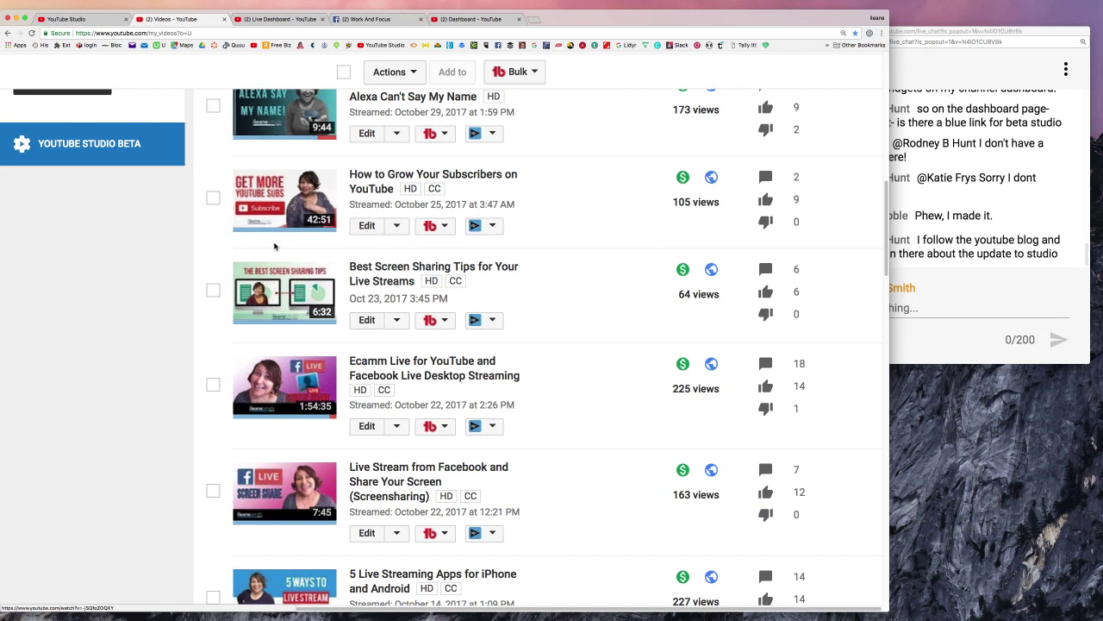
pyautogui.click(398, 321)
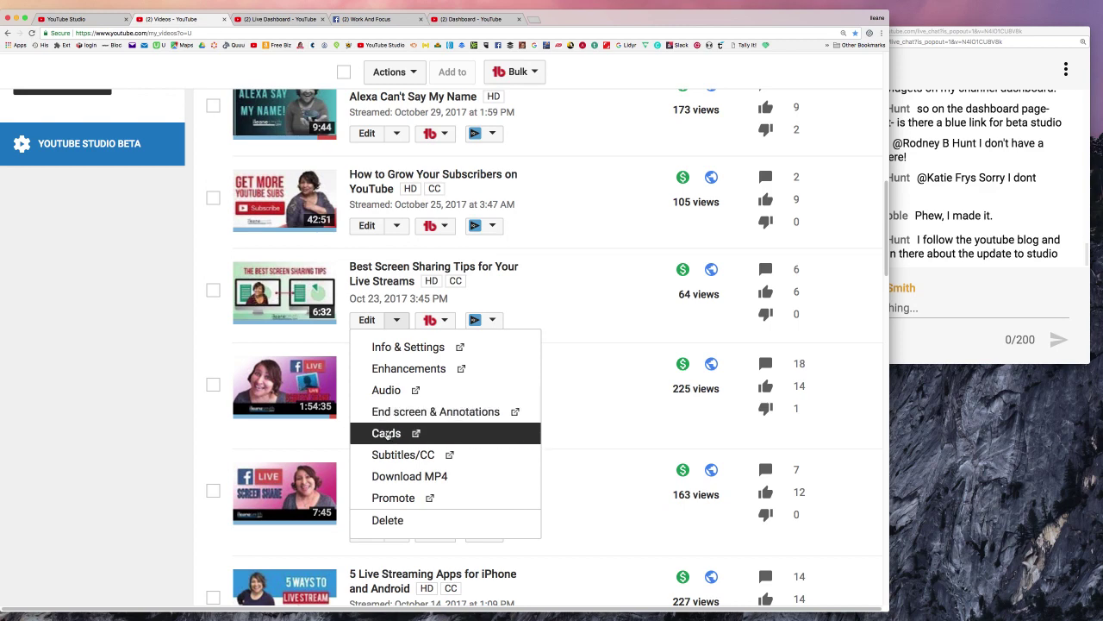
# Return to the video in YouTube Studio, recheck its Basic and Advanced settings, and show its missing features
pyautogui.click(81, 19)
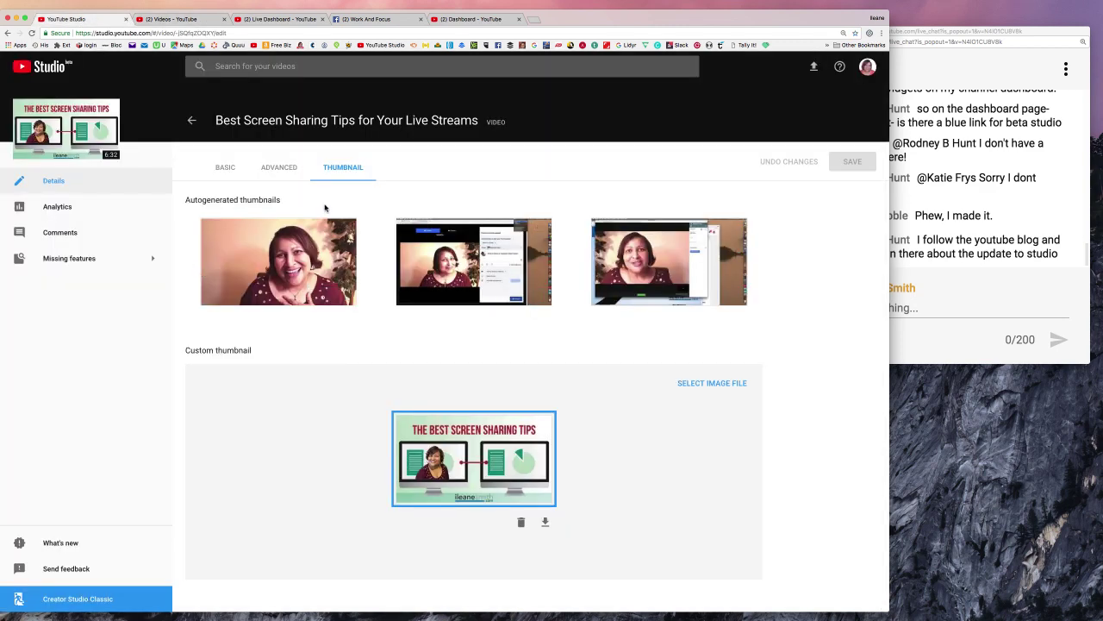
pyautogui.click(227, 170)
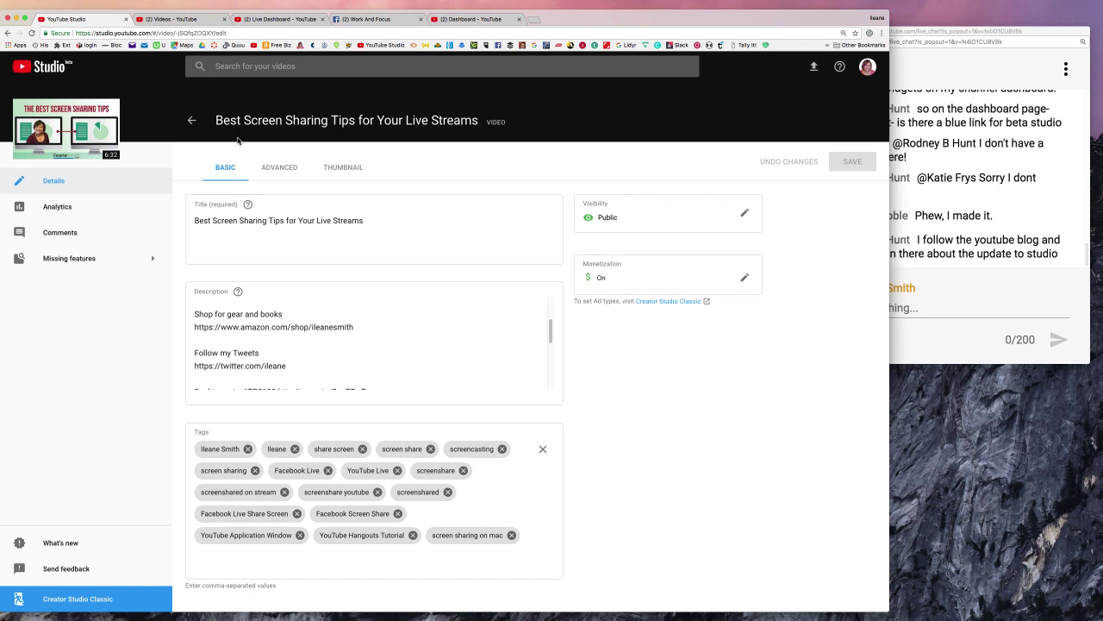
pyautogui.click(280, 169)
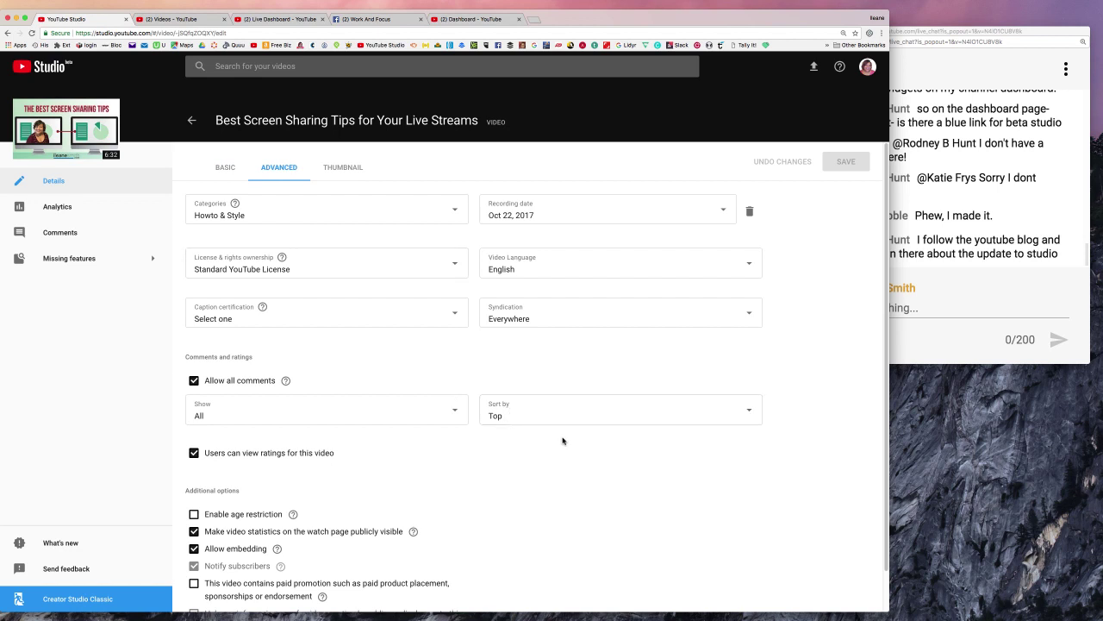
pyautogui.scroll(-1, 561, 439)
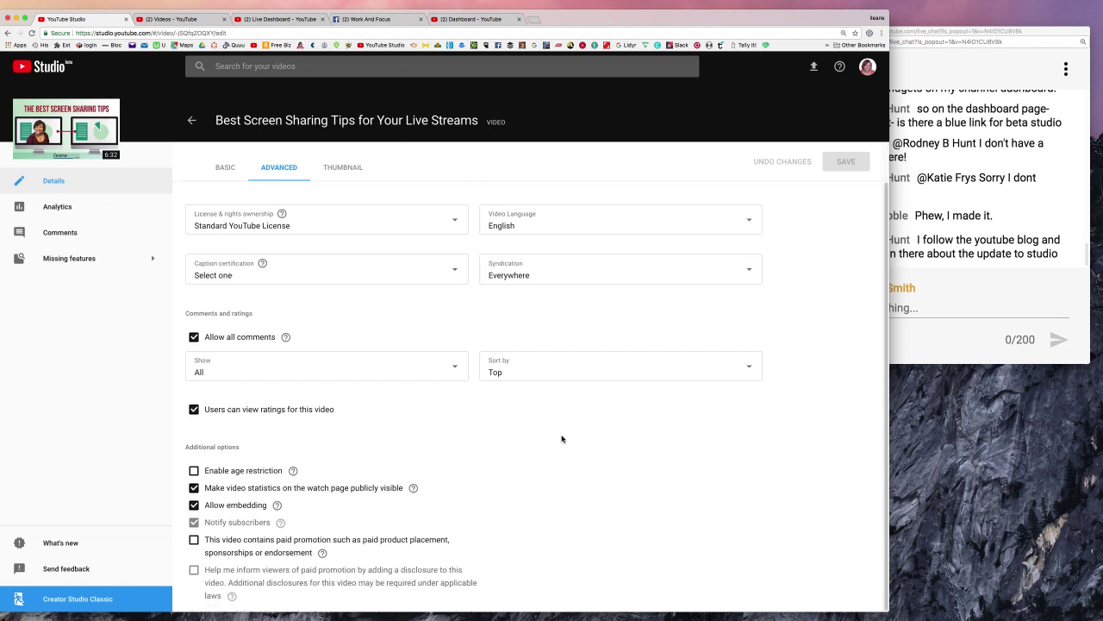
pyautogui.moveTo(86, 267)
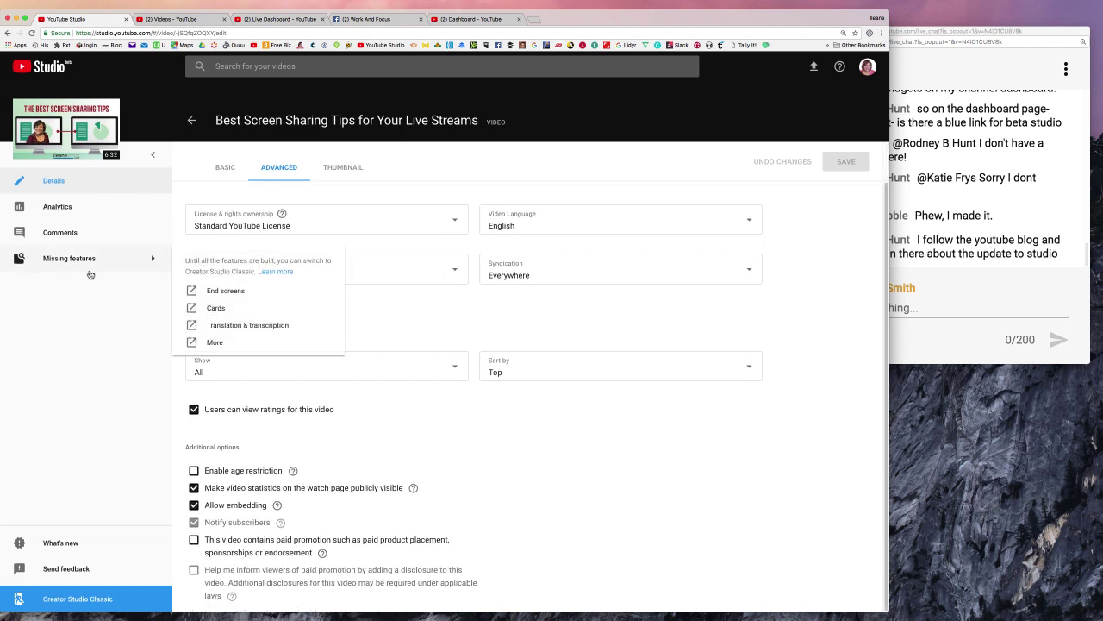
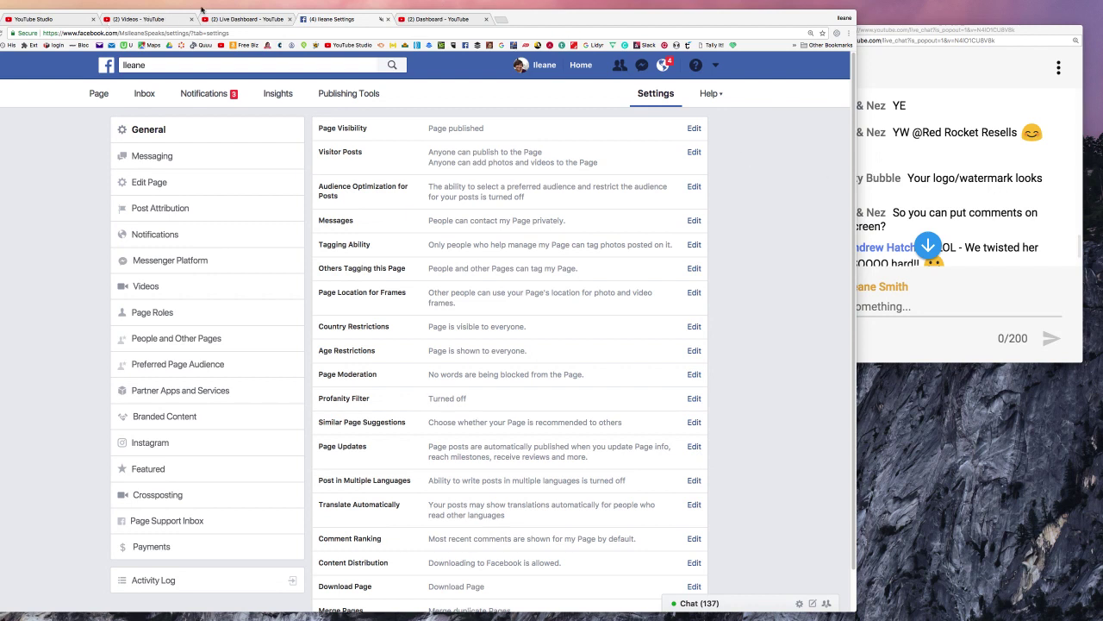
# Move the browser window with the Facebook page settings farther over the live chat window
pyautogui.moveTo(681, 13); pyautogui.dragTo(739, 11)
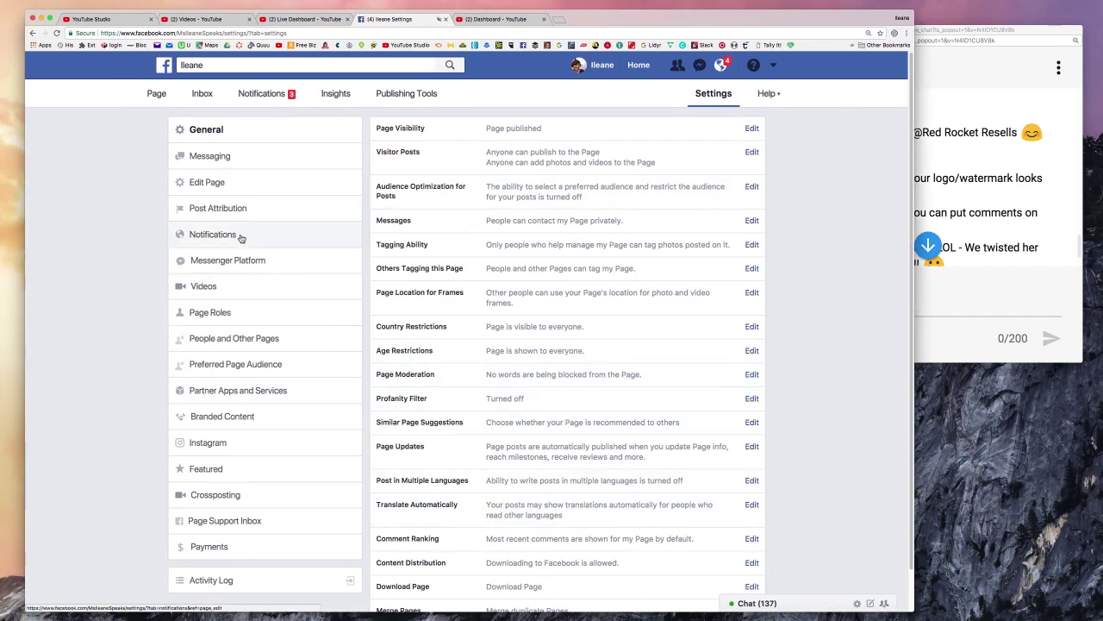
# Review the Facebook page's Edit Page settings, including its tab list and the available templates, without changing the template
pyautogui.click(218, 186)
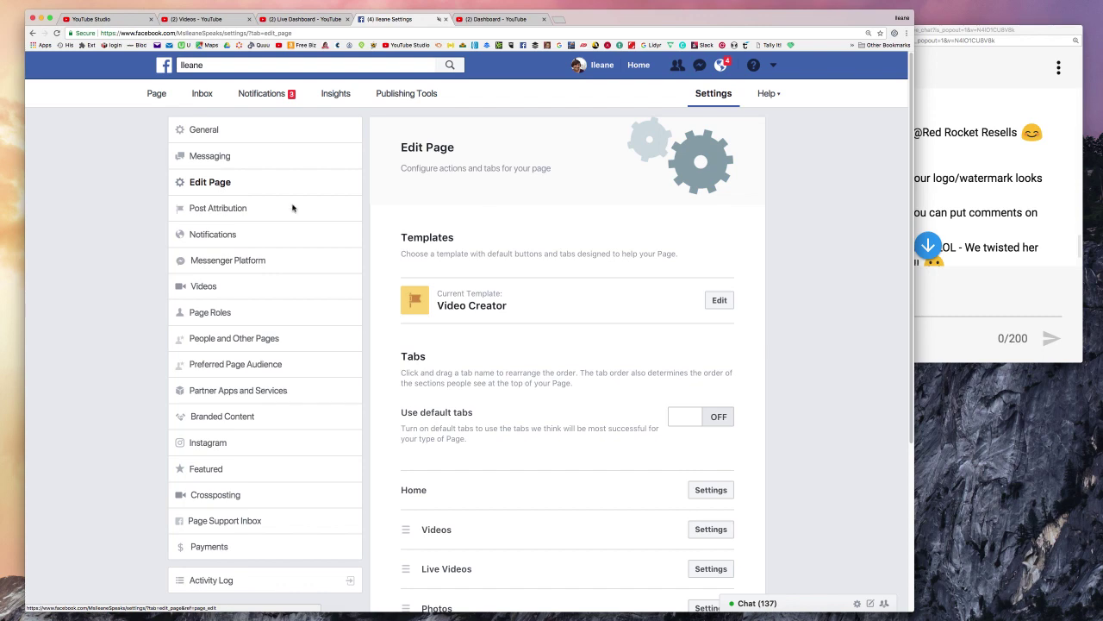
pyautogui.scroll(-5, 817, 324)
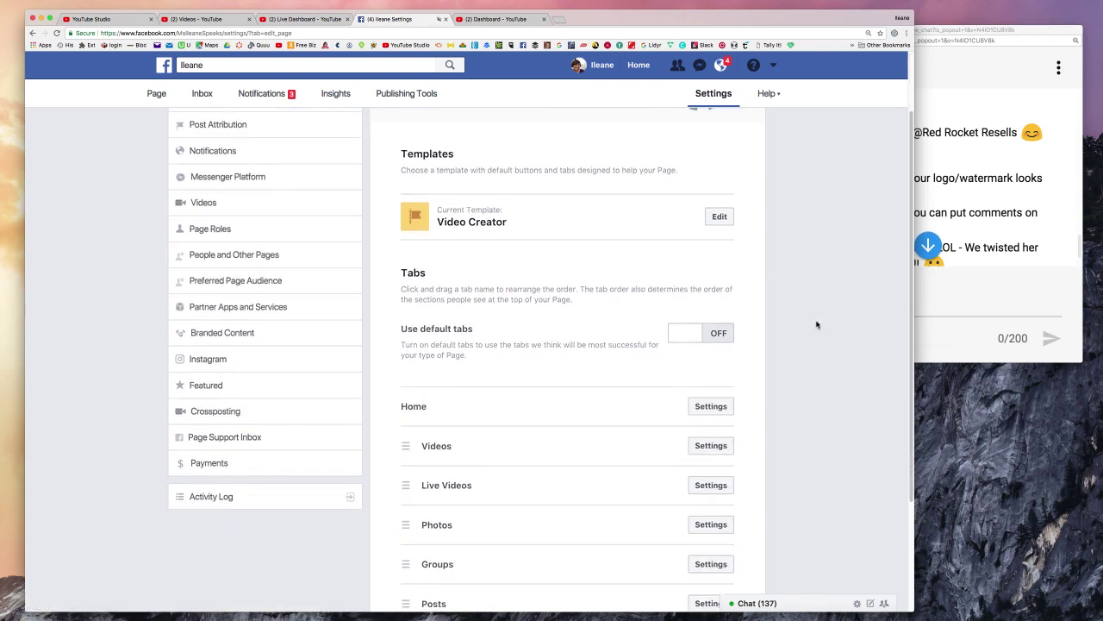
pyautogui.scroll(4, 817, 325)
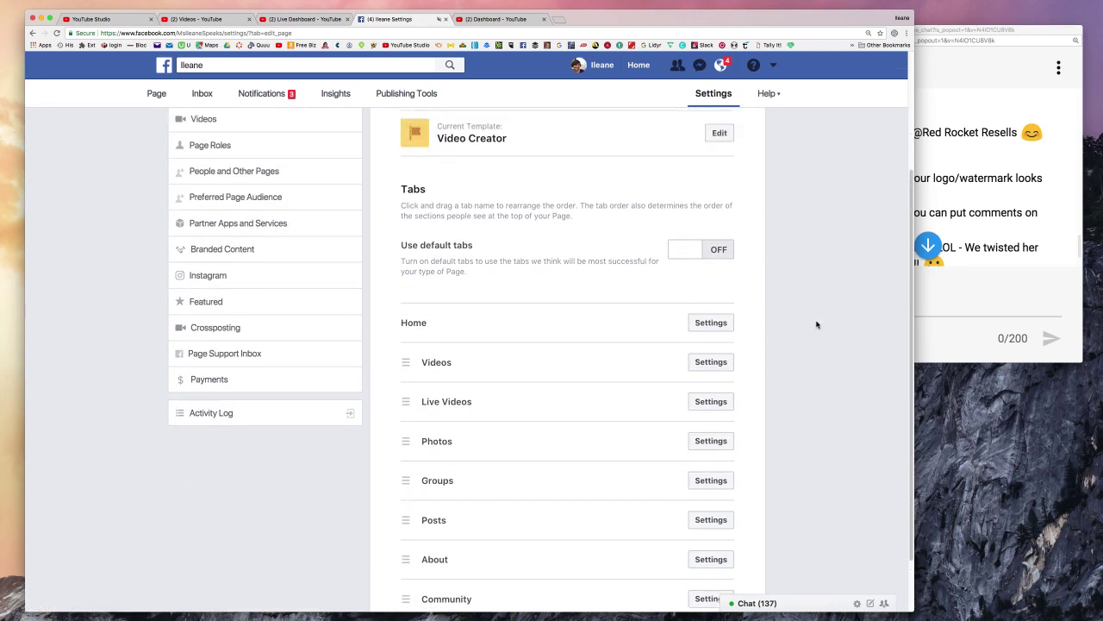
pyautogui.scroll(1, 818, 324)
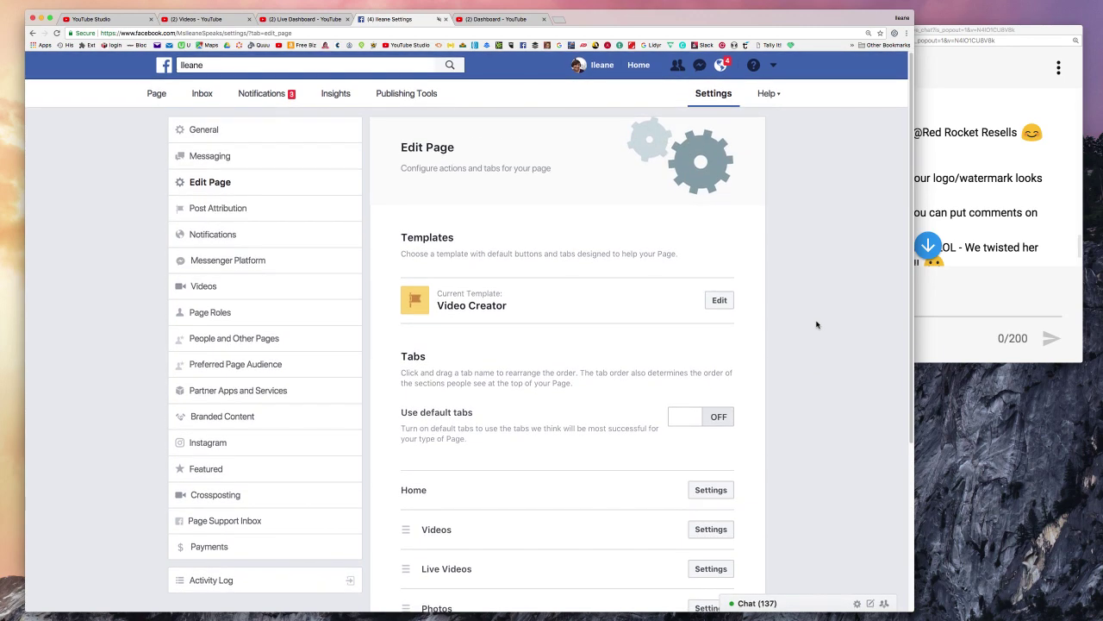
pyautogui.click(728, 305)
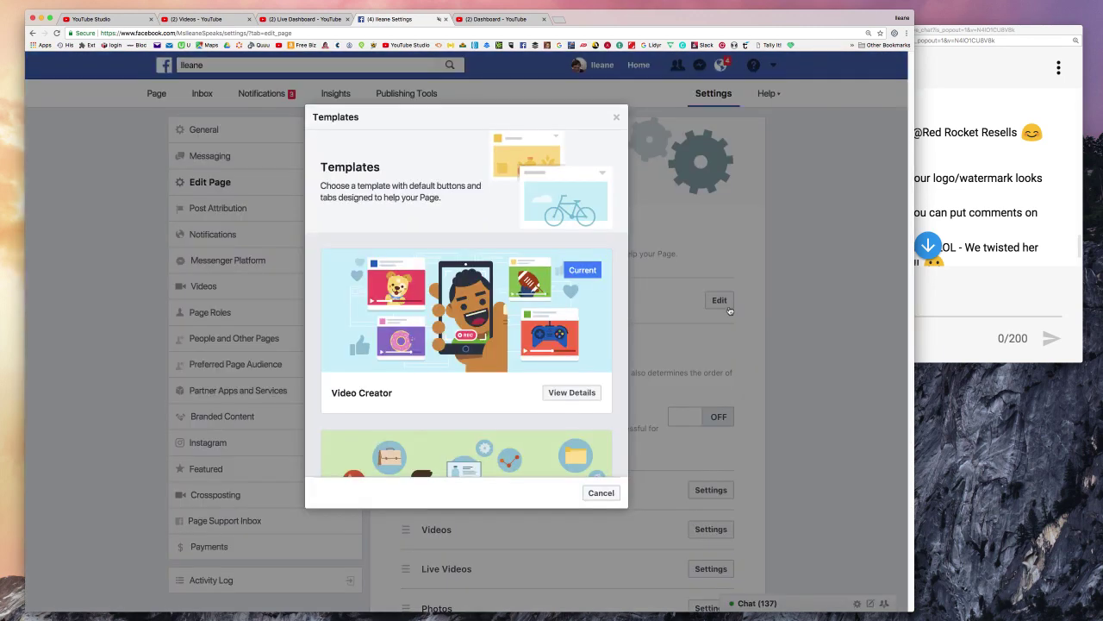
pyautogui.click(601, 493)
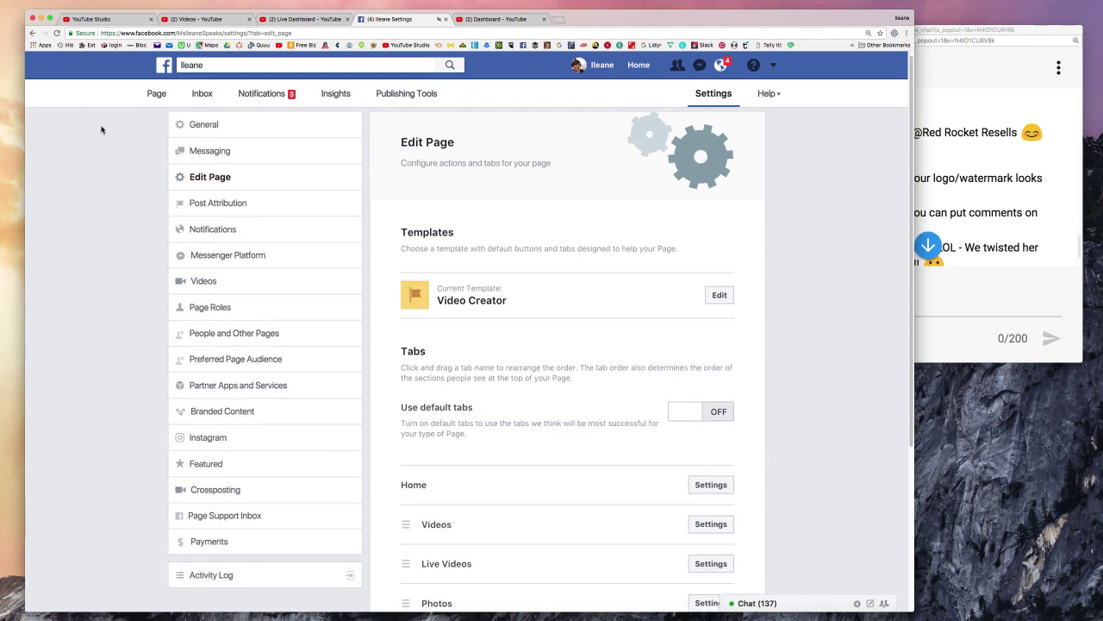
# View the page's Video Library and Videos settings, and bring the live chat to its newest messages
pyautogui.click(397, 95)
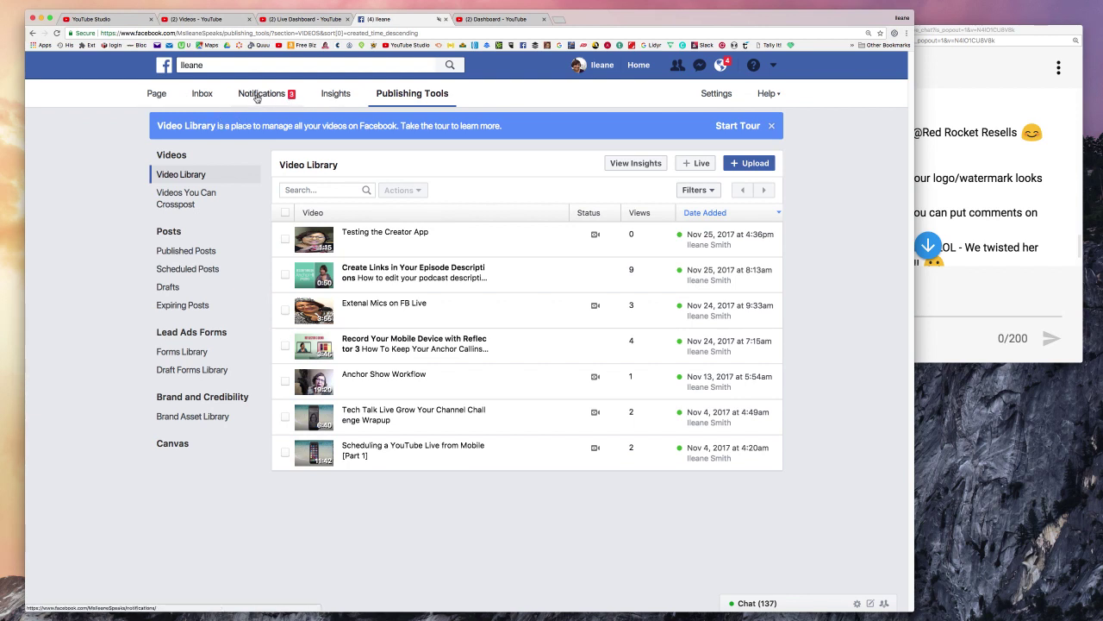
pyautogui.click(715, 96)
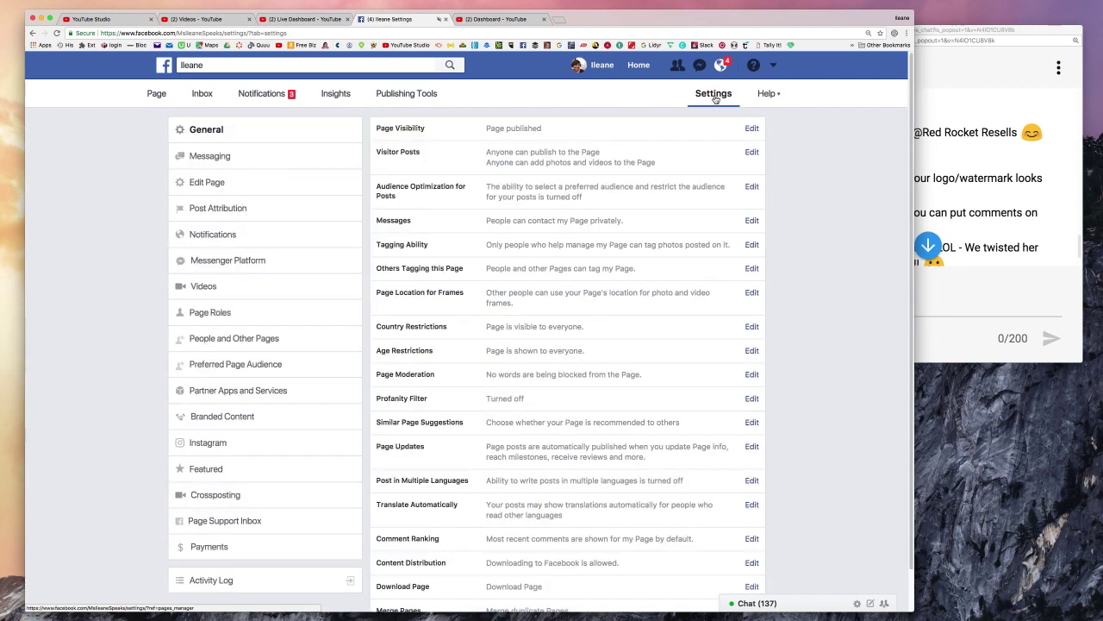
pyautogui.click(227, 288)
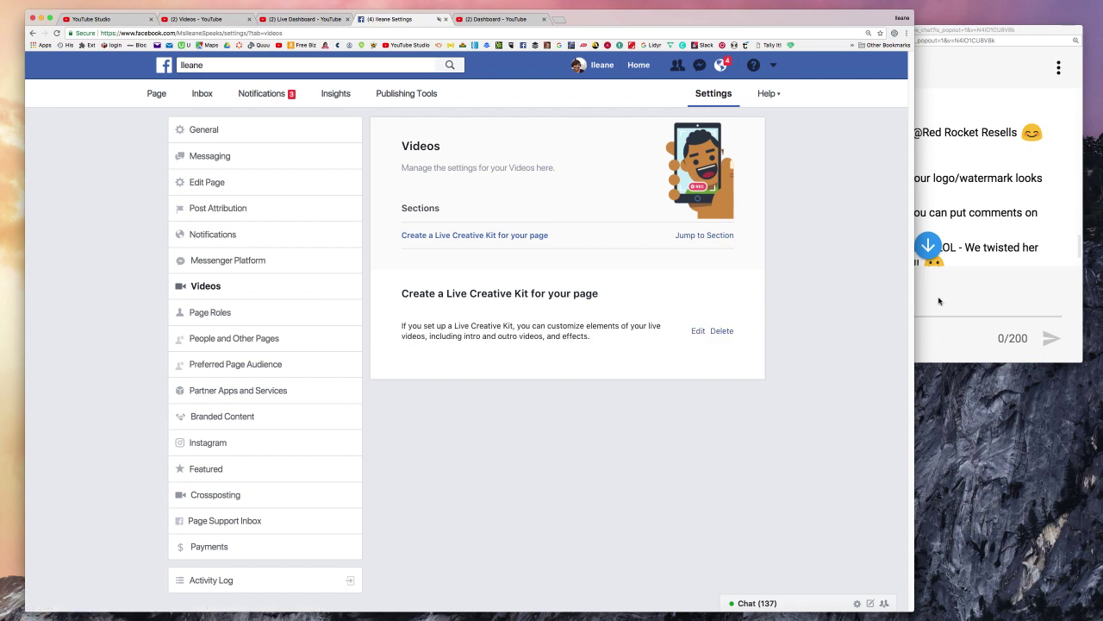
pyautogui.click(928, 246)
pyautogui.click(927, 246)
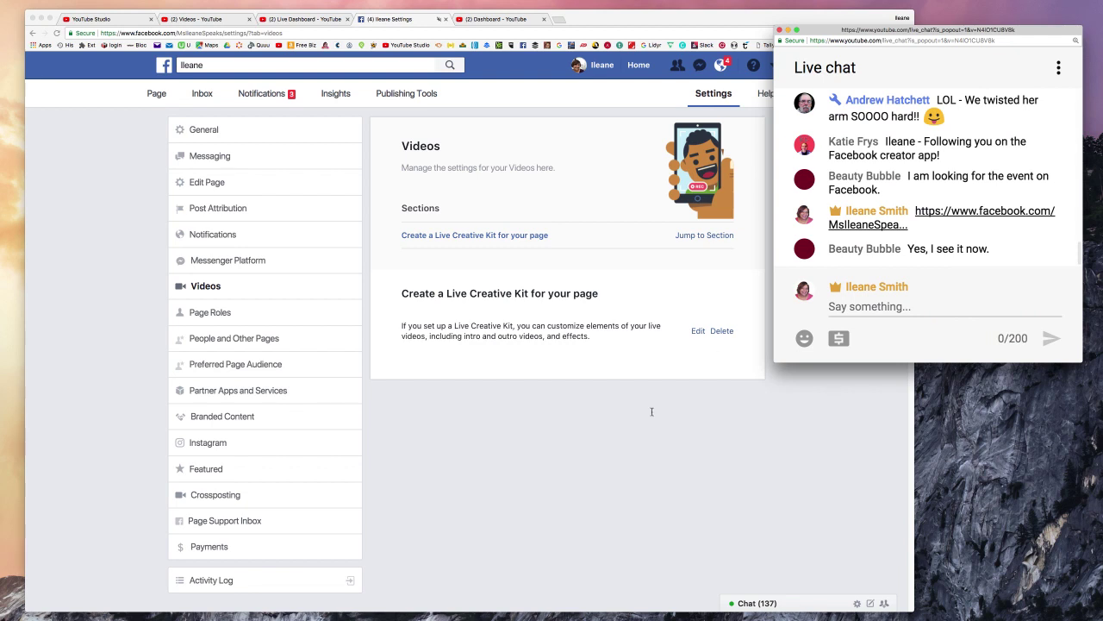
# Open the page's Live Creative Kit for editing and move the logo to the frame's upper-left corner
pyautogui.click(697, 332)
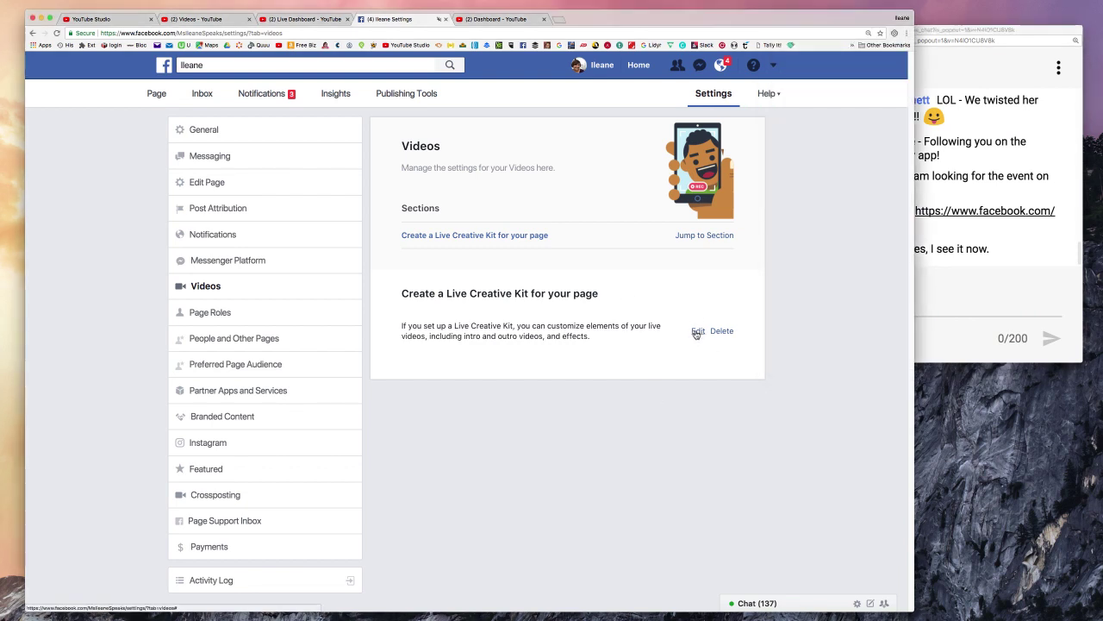
pyautogui.click(697, 333)
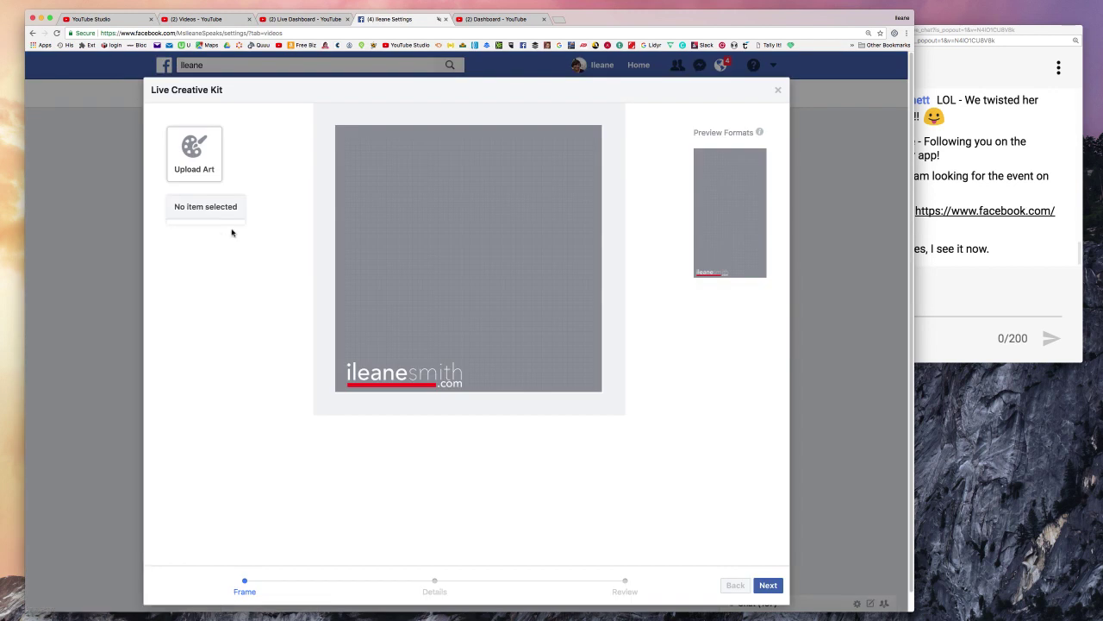
pyautogui.click(375, 377)
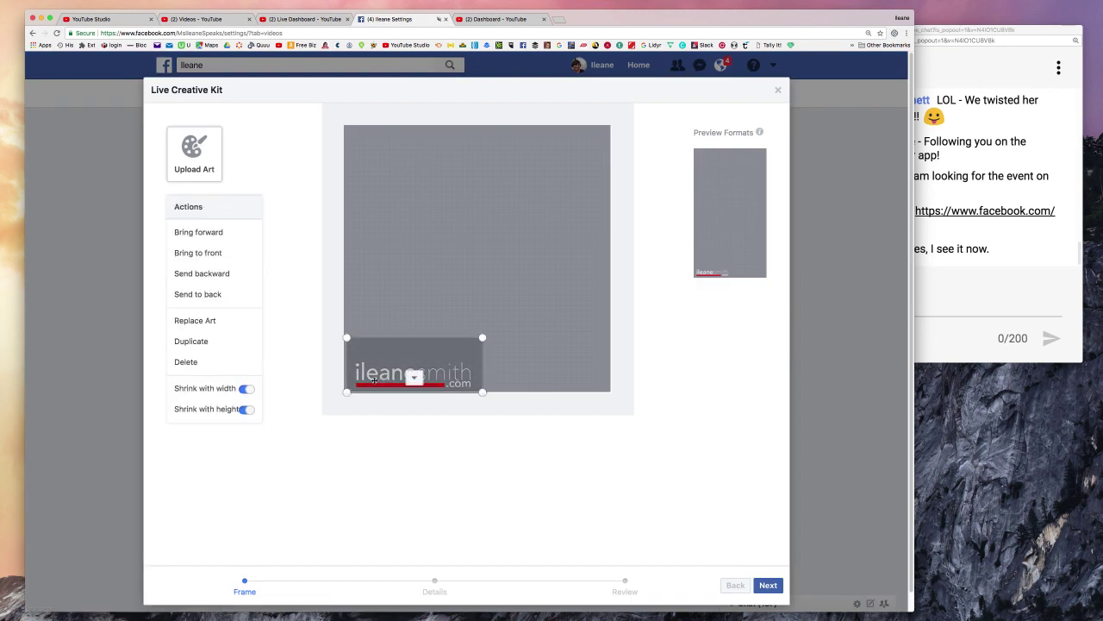
pyautogui.moveTo(374, 378); pyautogui.dragTo(372, 168)
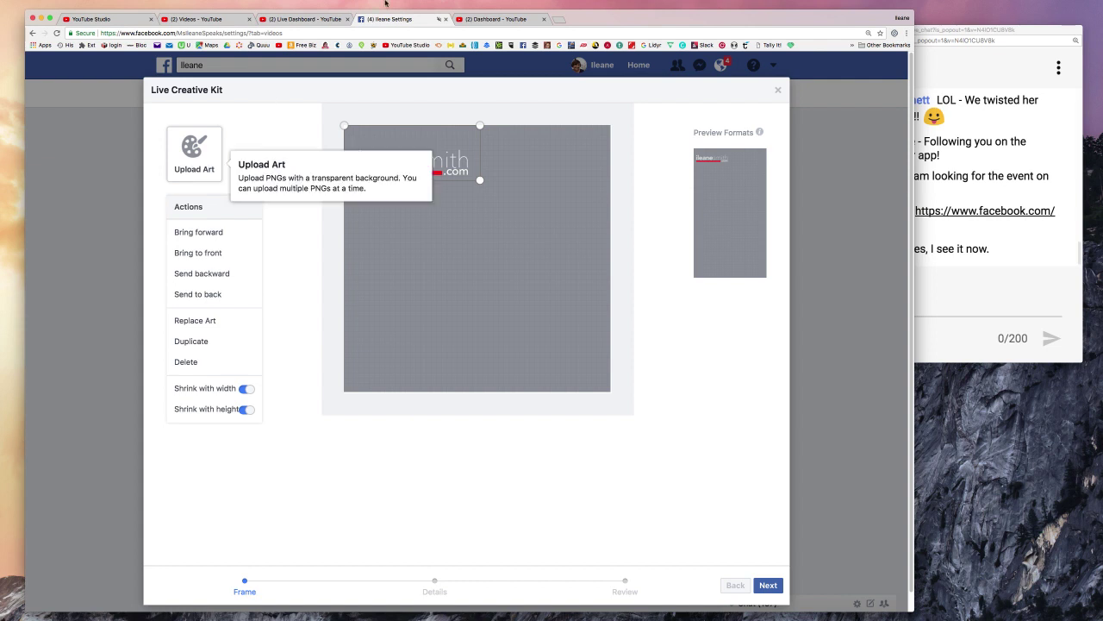
# Upload the laptop screenshot PNG from the cutouts folder as new art for the frame
pyautogui.click(209, 166)
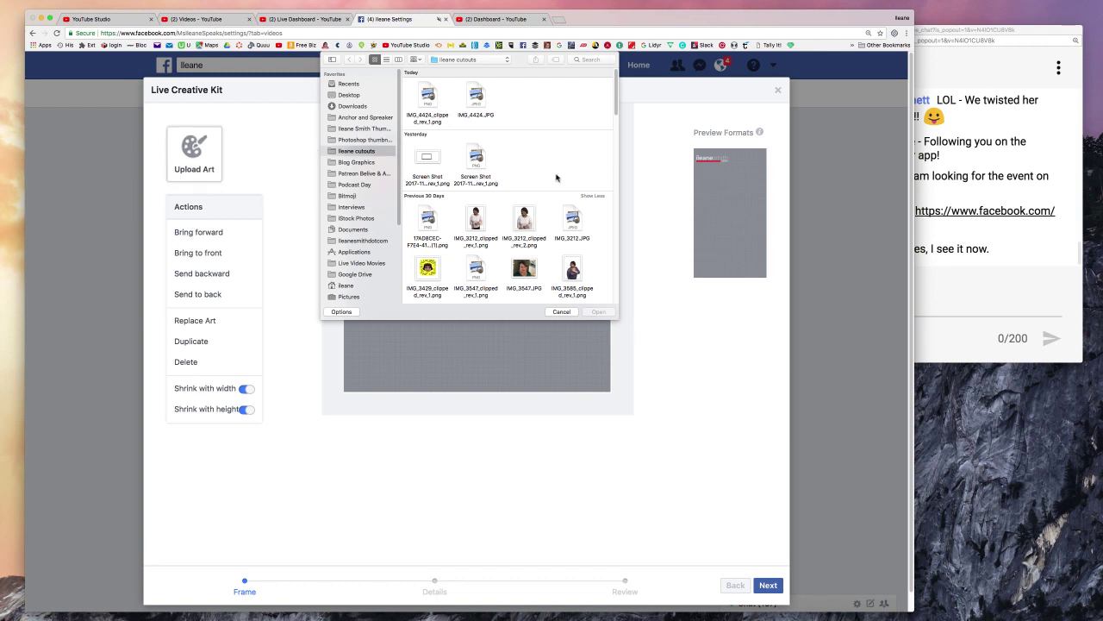
pyautogui.click(428, 160)
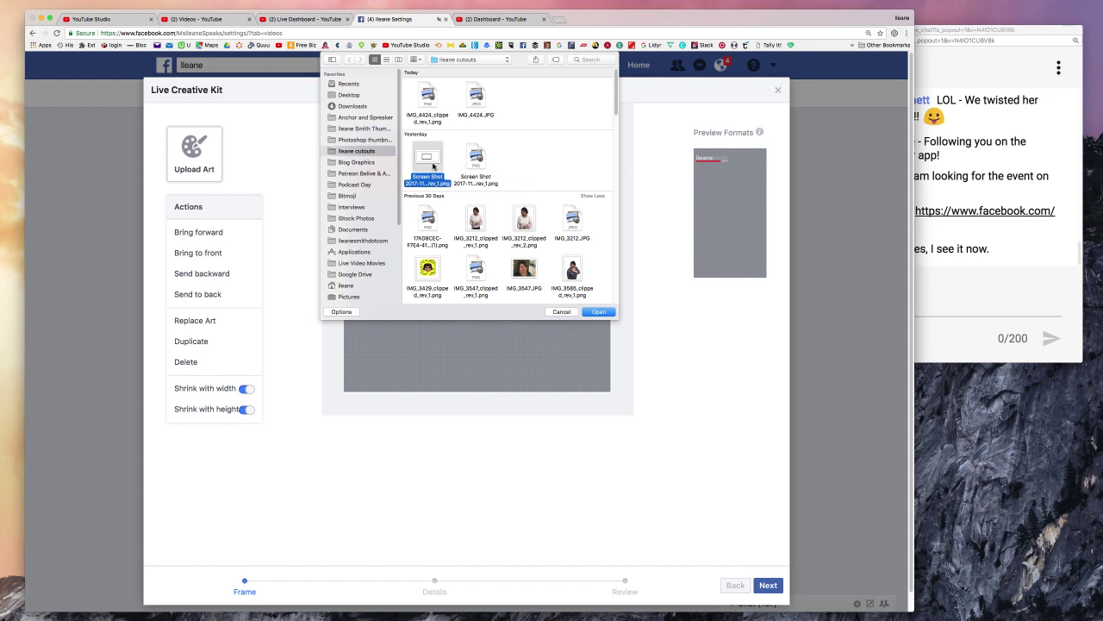
pyautogui.click(598, 312)
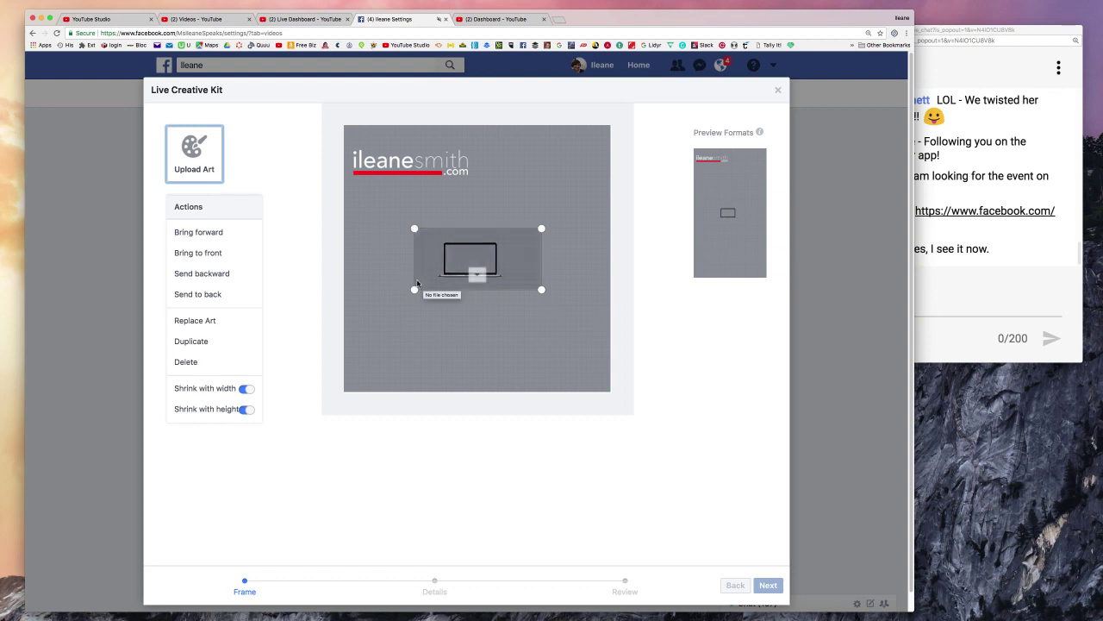
# Enlarge the laptop art and place it centred near the lower edge of the frame, below the logo
pyautogui.moveTo(415, 289); pyautogui.dragTo(389, 377)
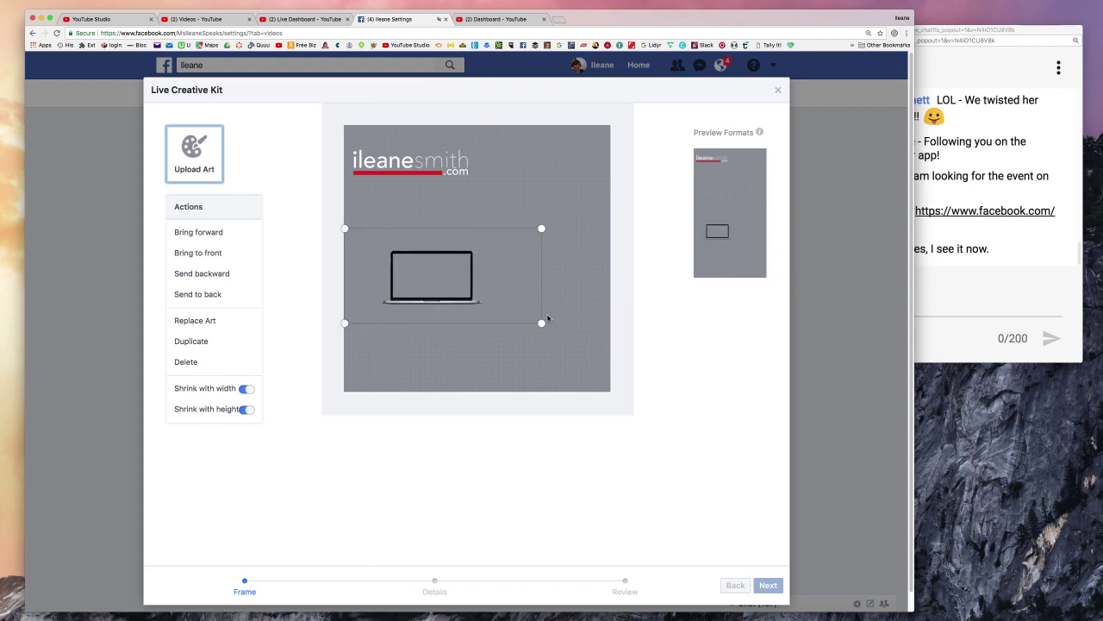
pyautogui.moveTo(541, 323); pyautogui.dragTo(634, 369)
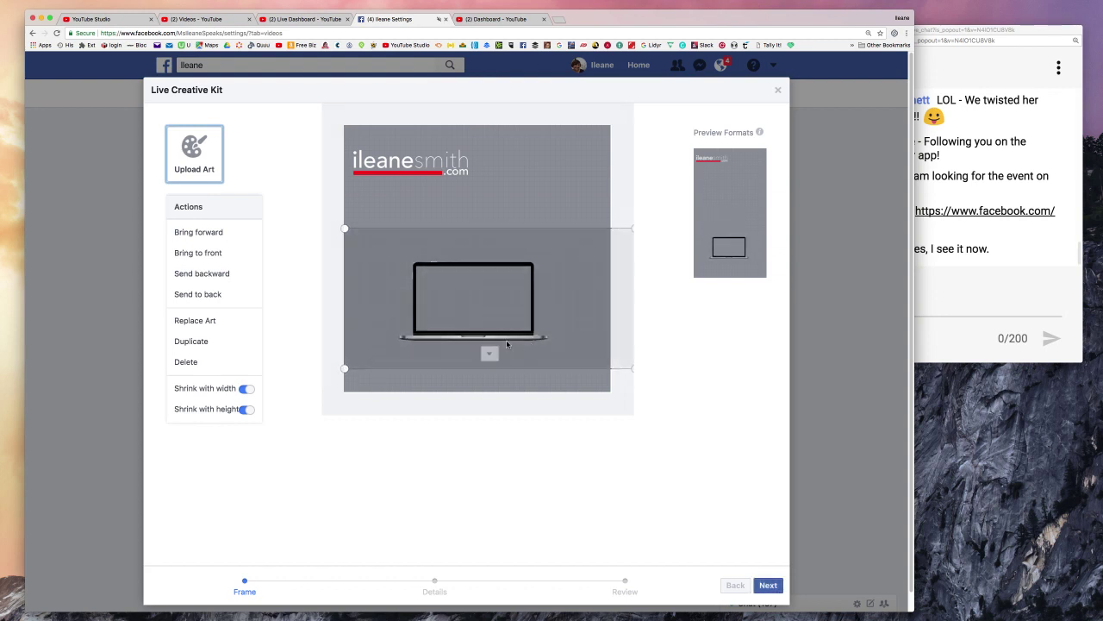
pyautogui.moveTo(504, 295); pyautogui.dragTo(505, 345)
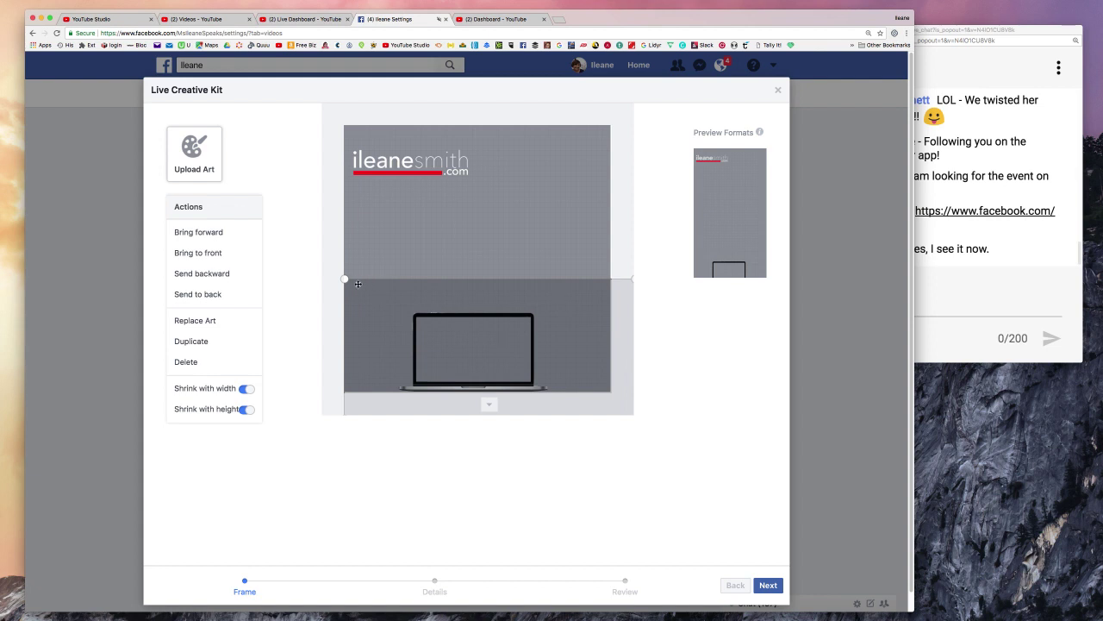
pyautogui.moveTo(344, 279); pyautogui.dragTo(316, 222)
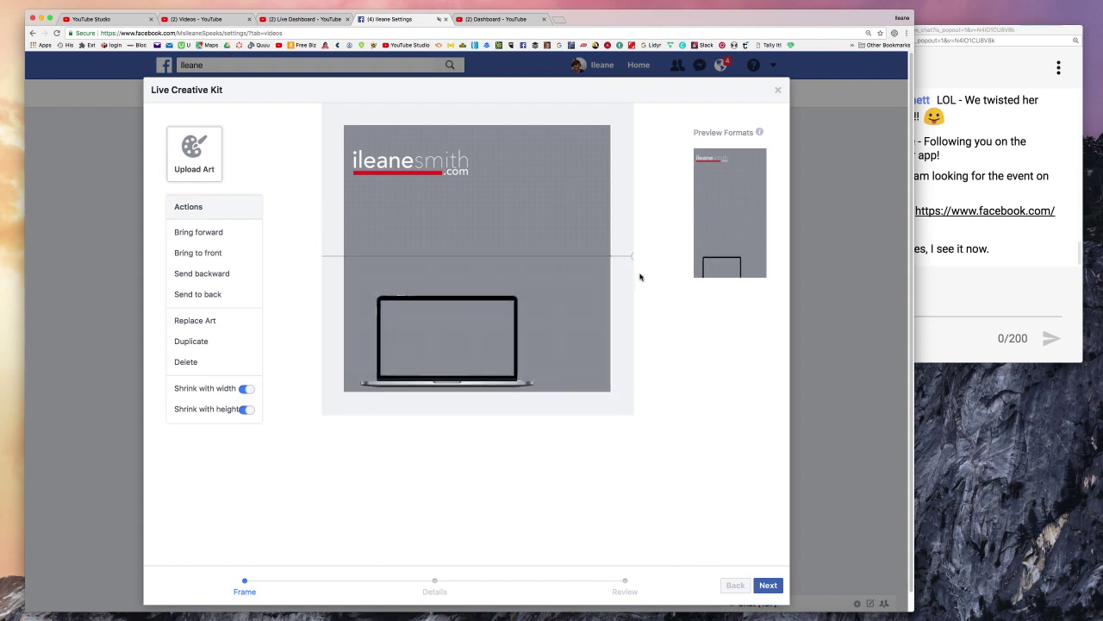
pyautogui.moveTo(632, 254); pyautogui.dragTo(670, 207)
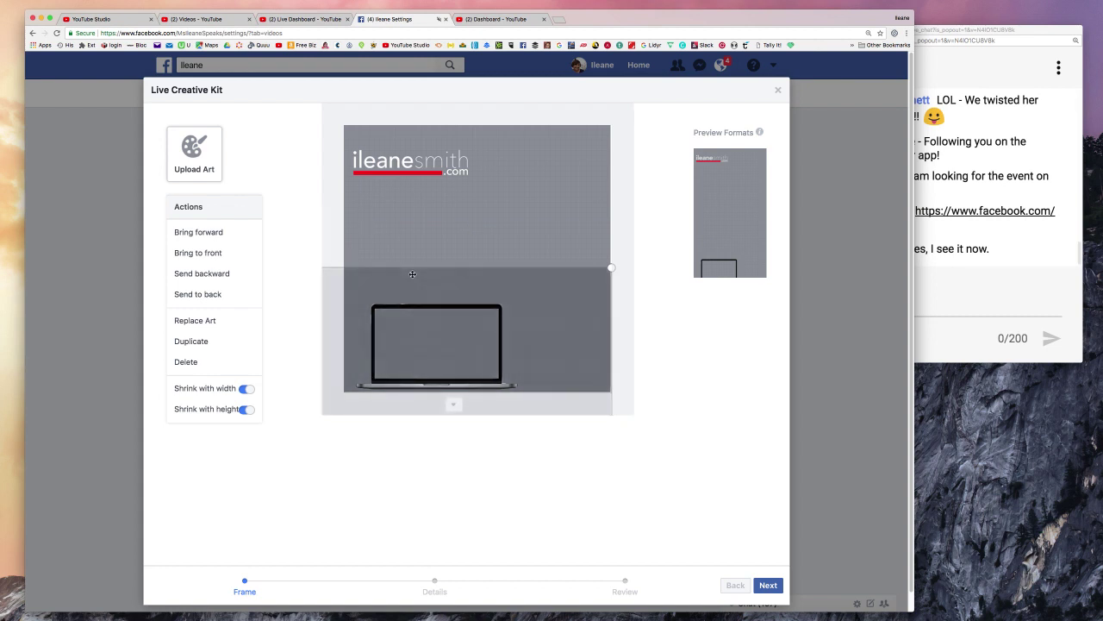
pyautogui.moveTo(611, 267); pyautogui.dragTo(671, 235)
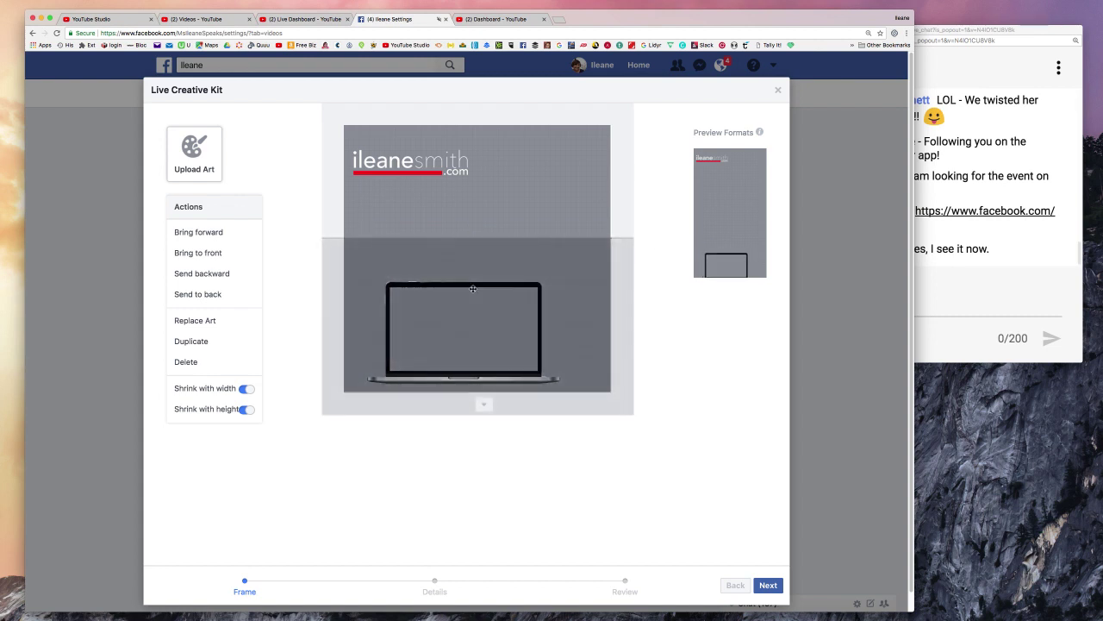
pyautogui.moveTo(473, 288); pyautogui.dragTo(479, 273)
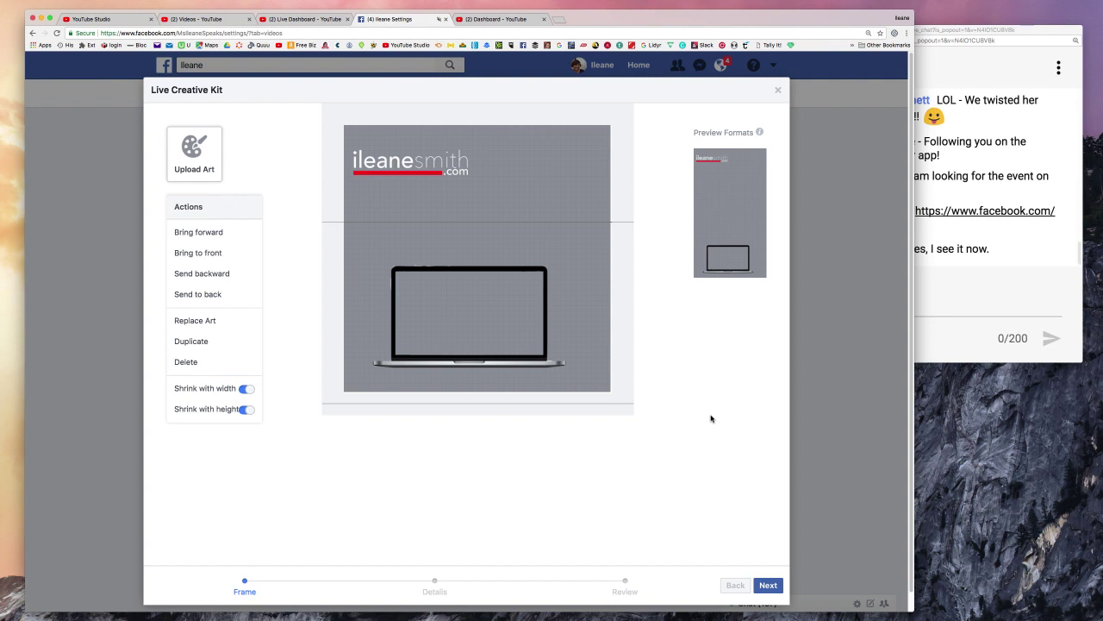
# Skip the optional intro video, outro video and live stickers, and submit the Live Creative Kit
pyautogui.click(768, 586)
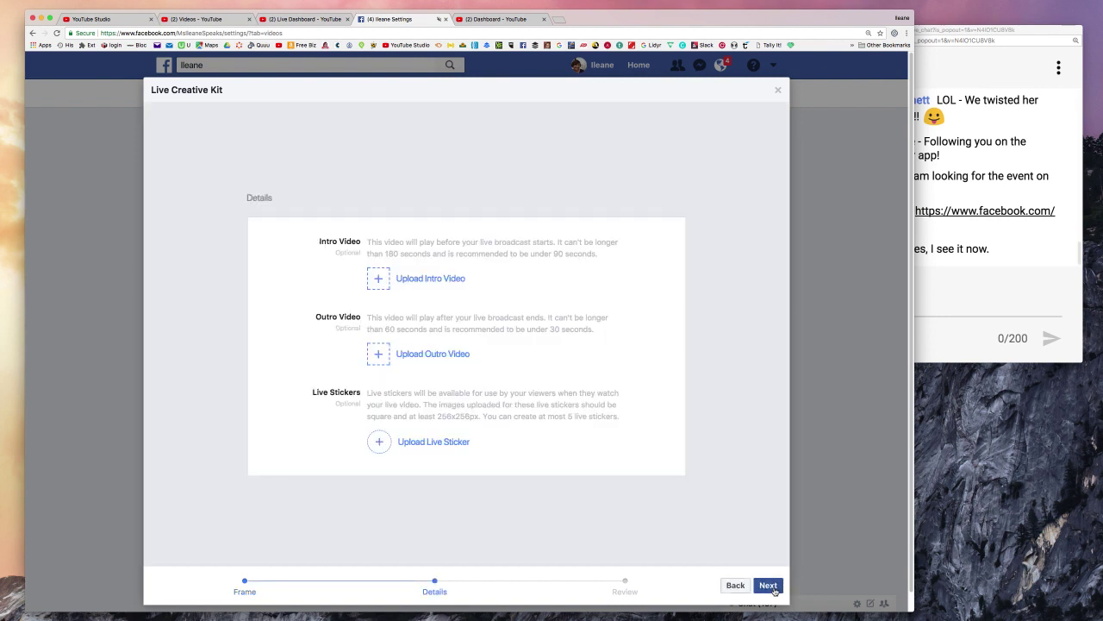
pyautogui.click(768, 586)
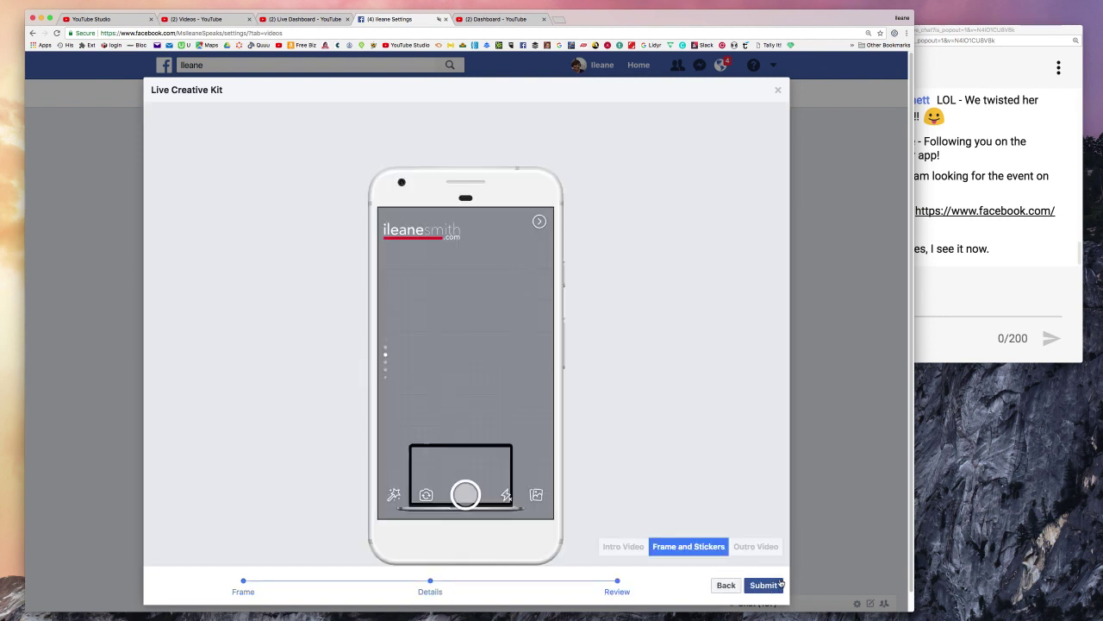
pyautogui.click(774, 587)
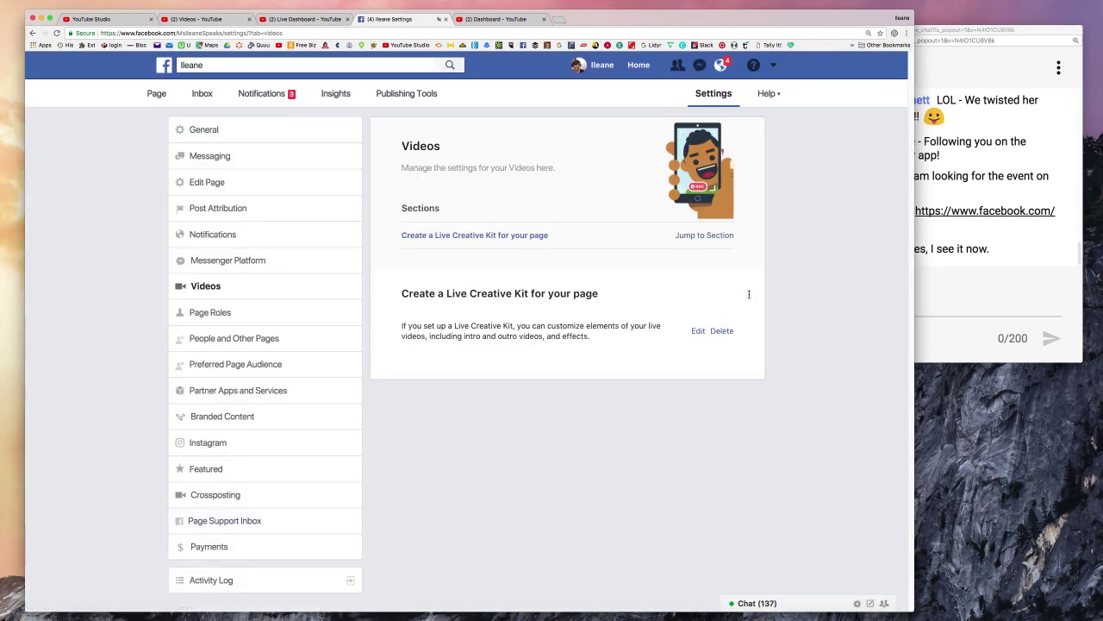
# Reopen the Live Creative Kit, return to its Frame stage and delete the laptop art
pyautogui.click(698, 331)
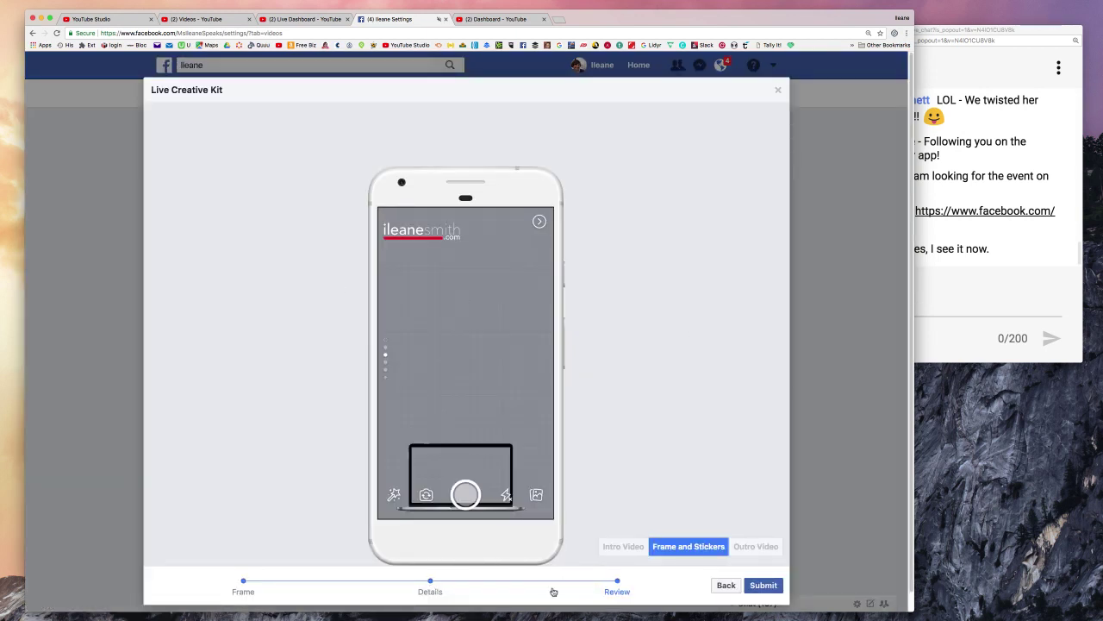
pyautogui.click(718, 585)
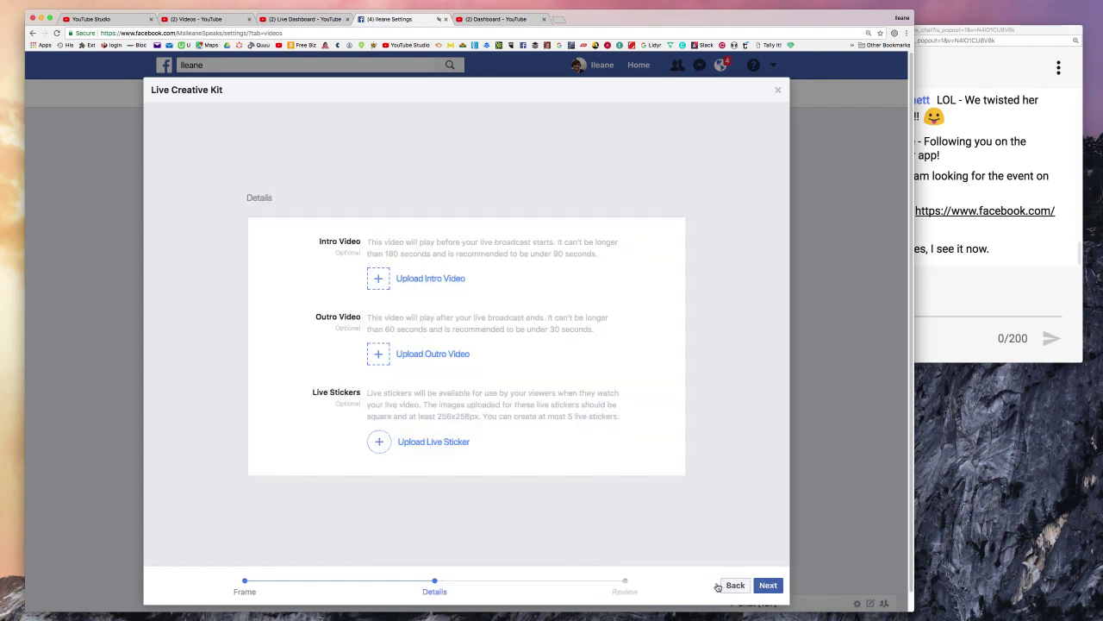
pyautogui.click(728, 586)
pyautogui.moveTo(423, 318)
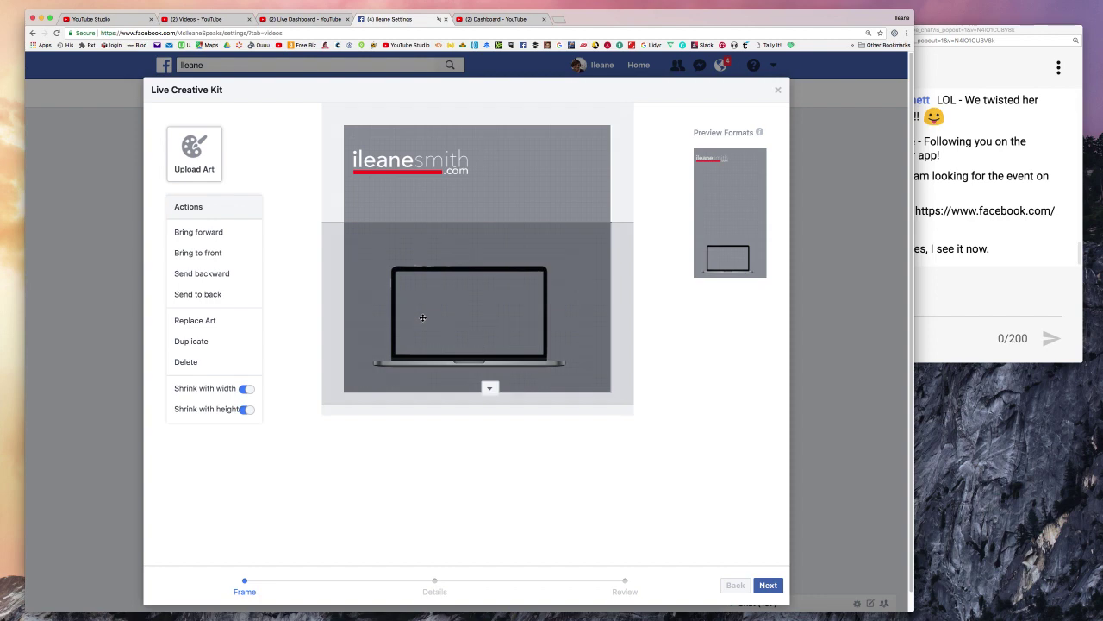
pyautogui.press('BackSpace')
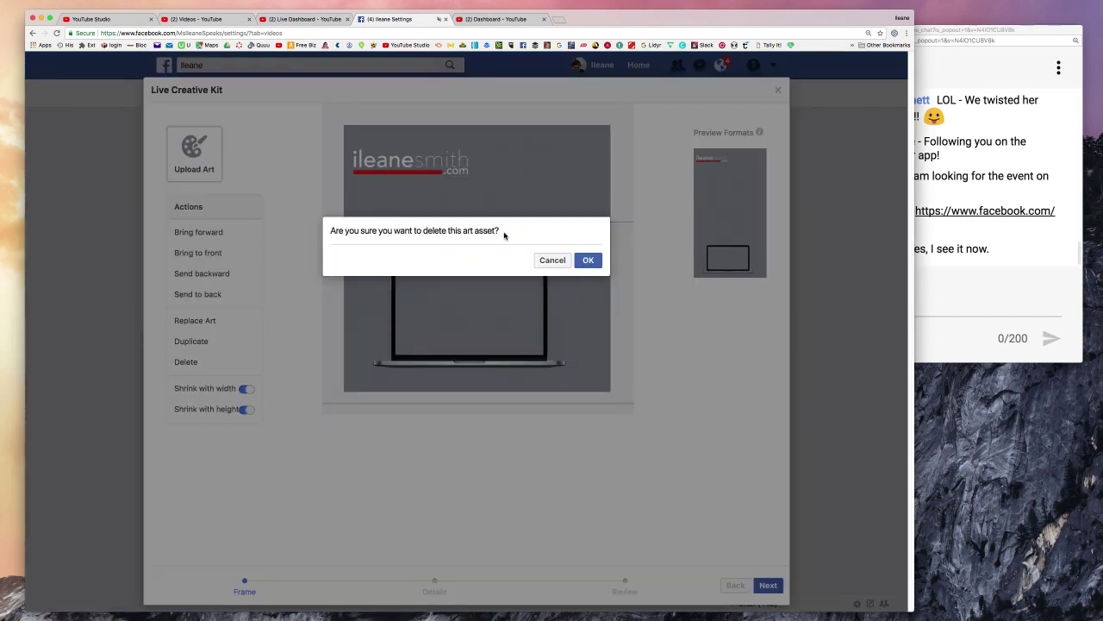
pyautogui.click(581, 261)
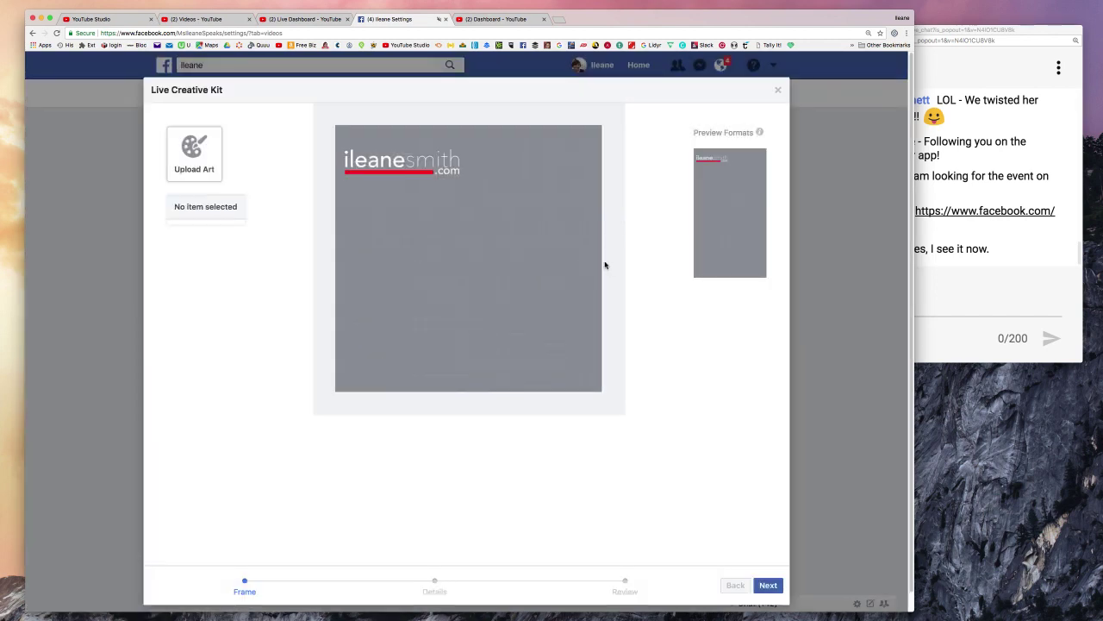
# Shrink the logo in the frame's upper-left corner and continue to the kit's Details stage
pyautogui.click(424, 163)
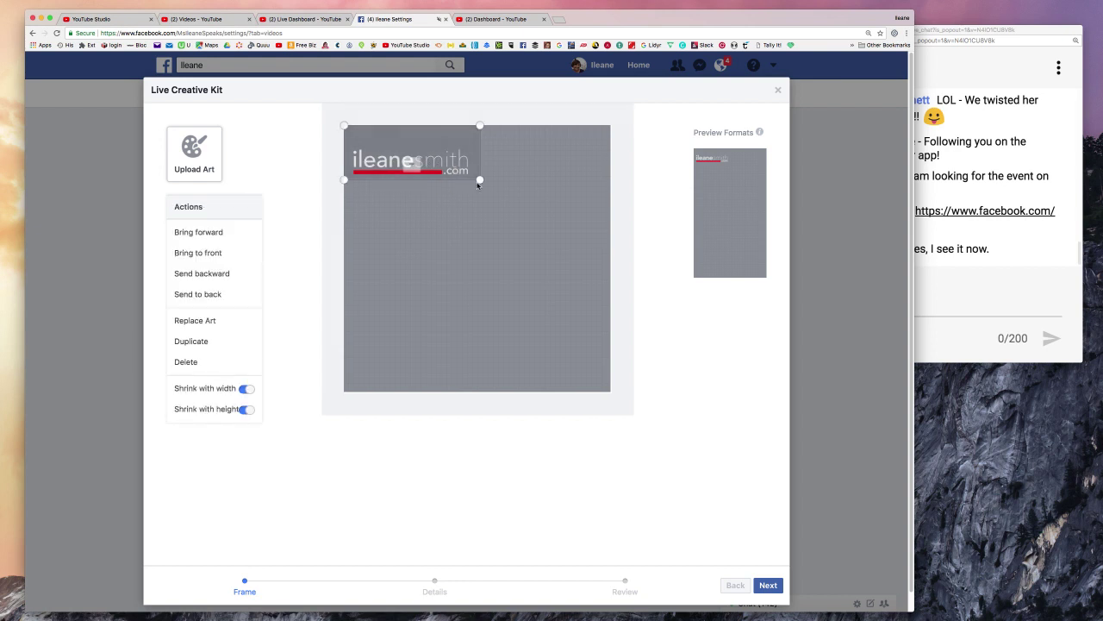
pyautogui.moveTo(480, 179); pyautogui.dragTo(450, 163)
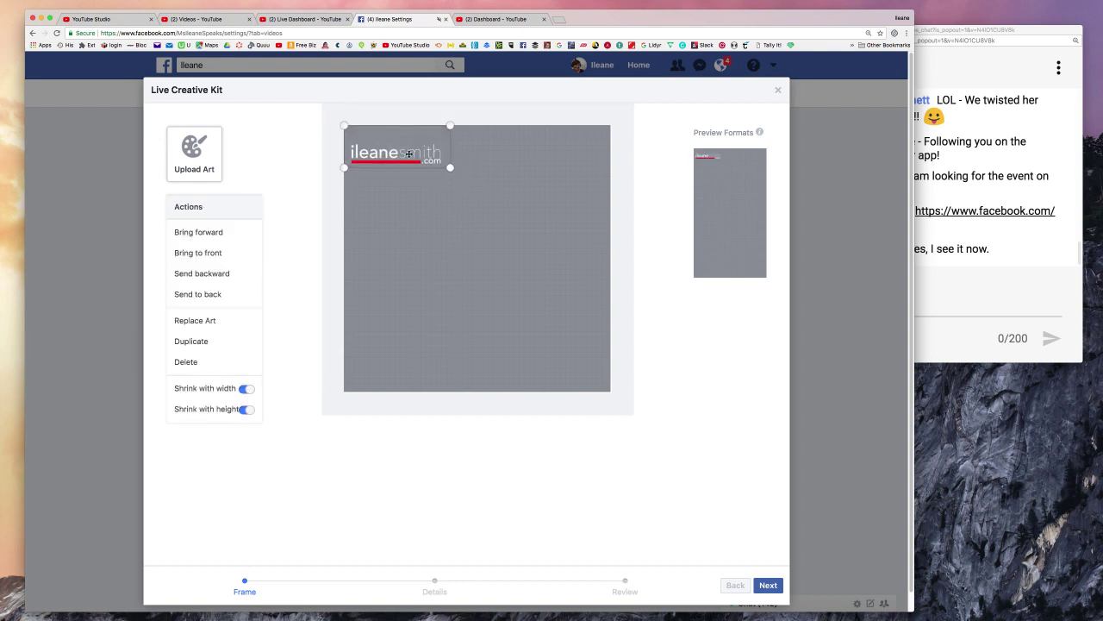
pyautogui.click(442, 131)
pyautogui.click(767, 587)
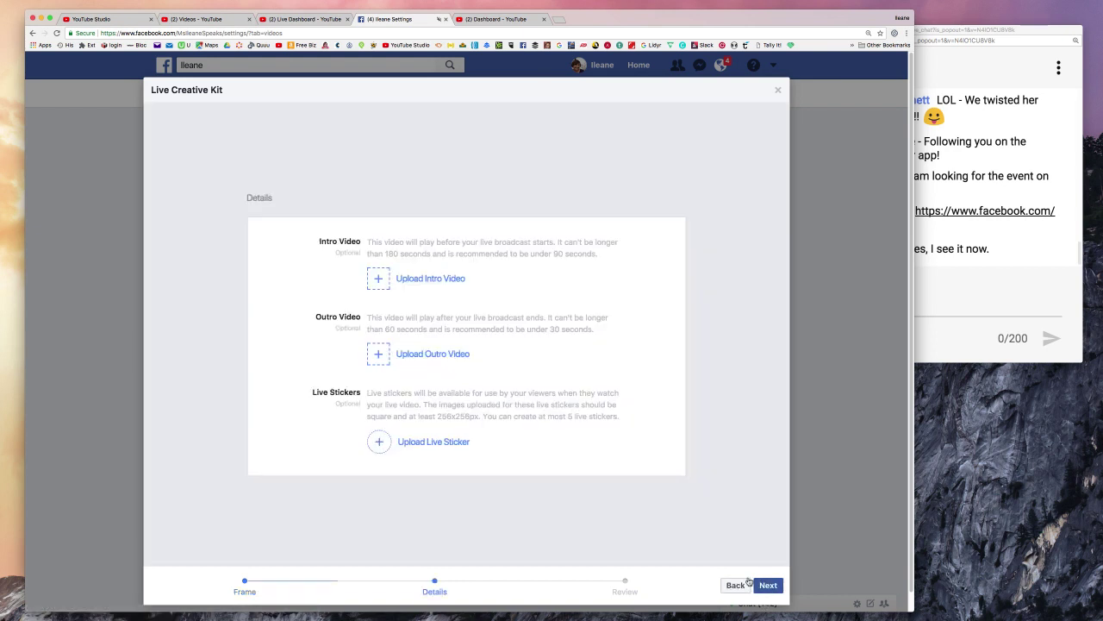
# Submit the Live Creative Kit without intro video, outro video or stickers, then reopen it to check the frame preview and resubmit it
pyautogui.click(767, 585)
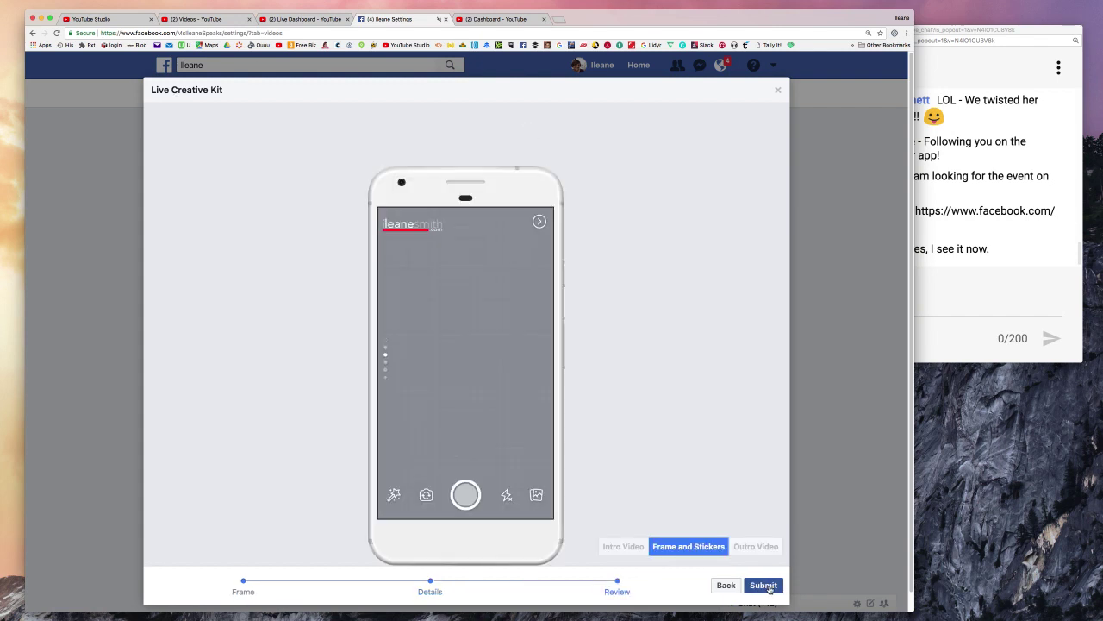
pyautogui.click(770, 586)
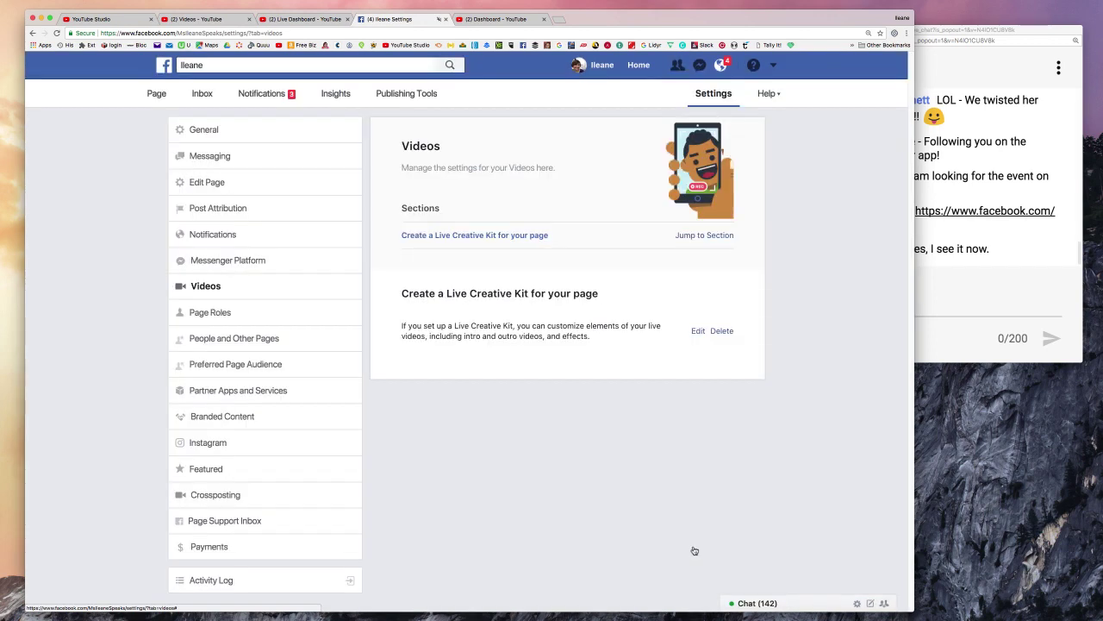
pyautogui.click(698, 331)
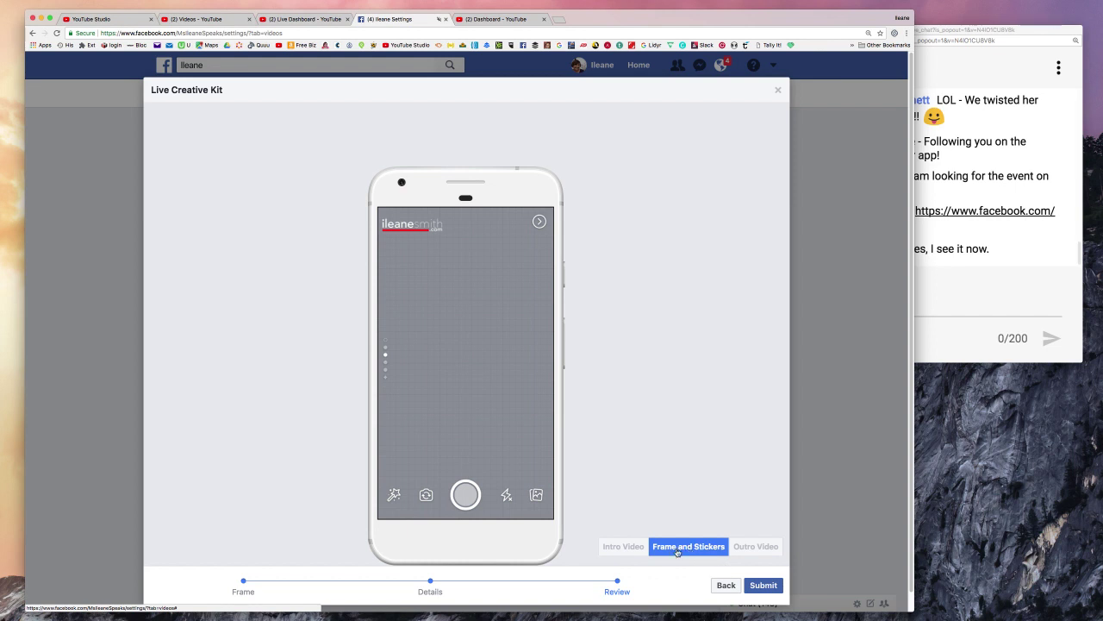
pyautogui.click(763, 585)
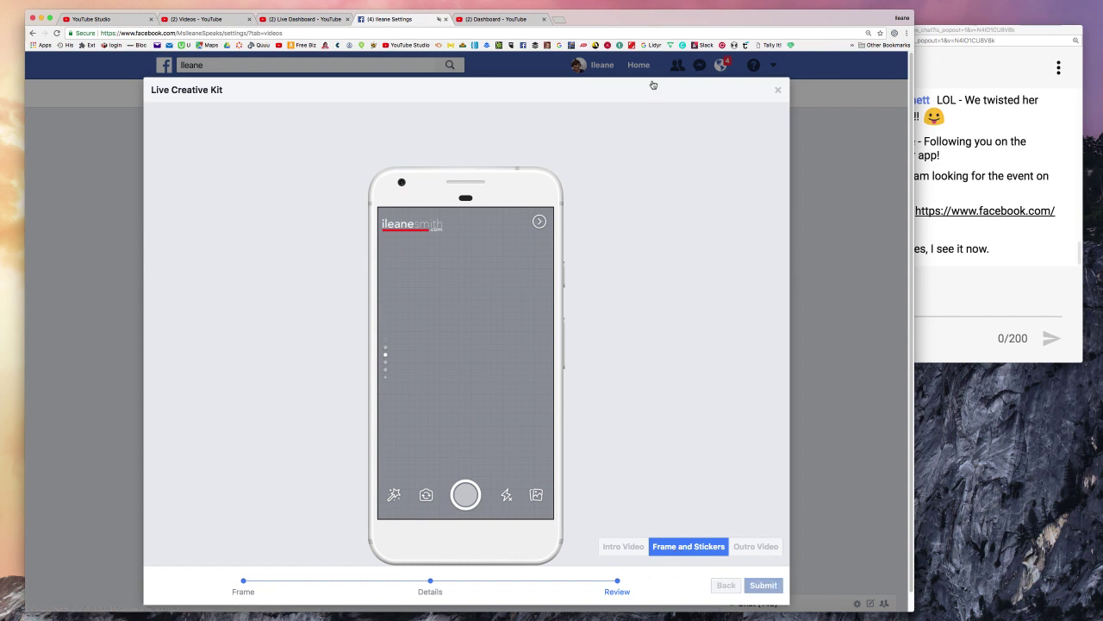
pyautogui.click(888, 498)
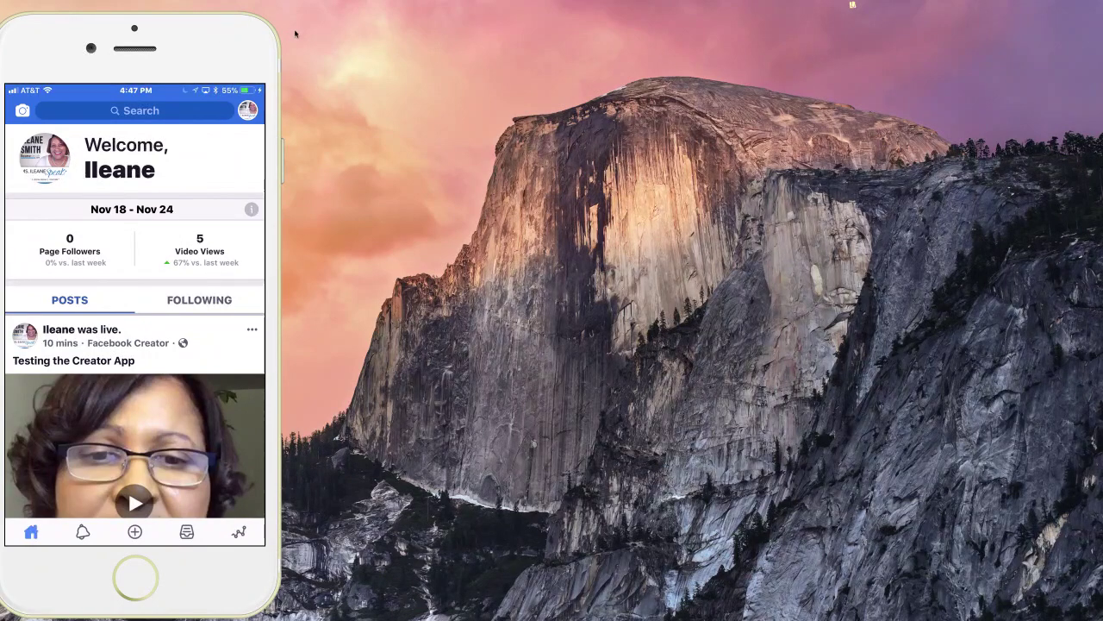
# Move the mirrored iPhone window running Facebook Creator from the desktop's edge to the middle of the desktop
pyautogui.moveTo(229, 27); pyautogui.dragTo(406, 26)
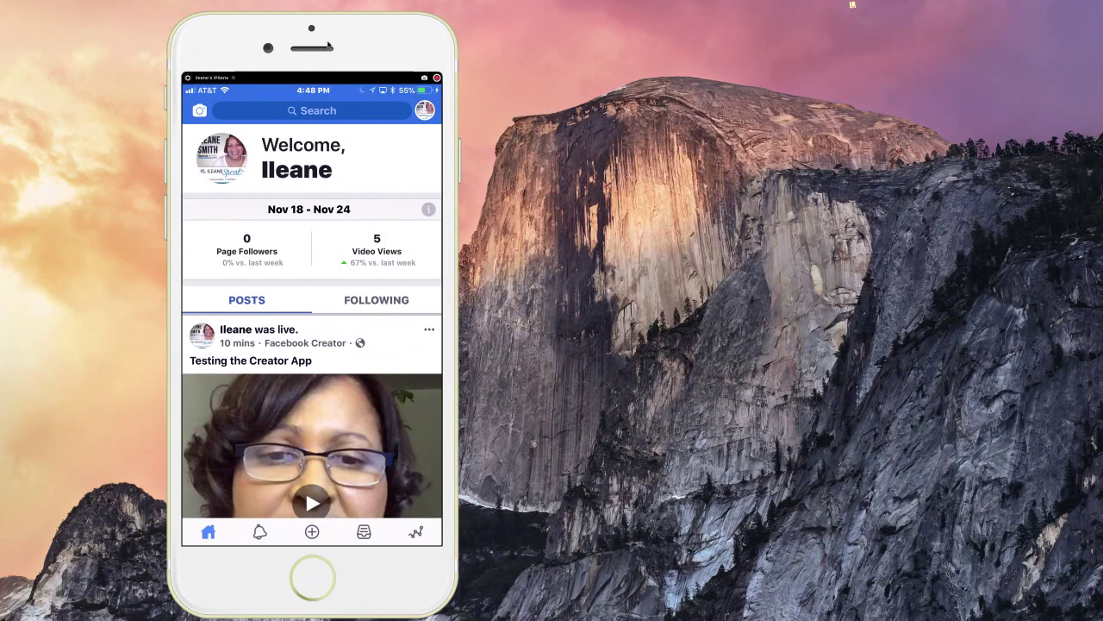
pyautogui.moveTo(329, 46); pyautogui.dragTo(586, 27)
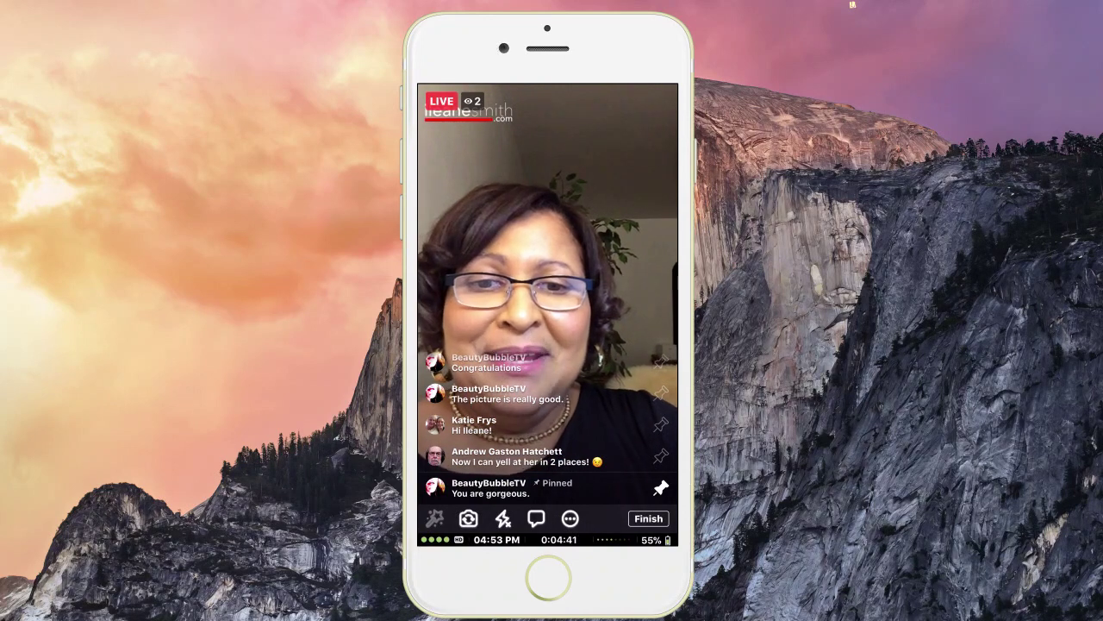
# Post the comment "Anchorbootcamps.com" in the live broadcast from the mirrored iPhone
pyautogui.click(537, 518)
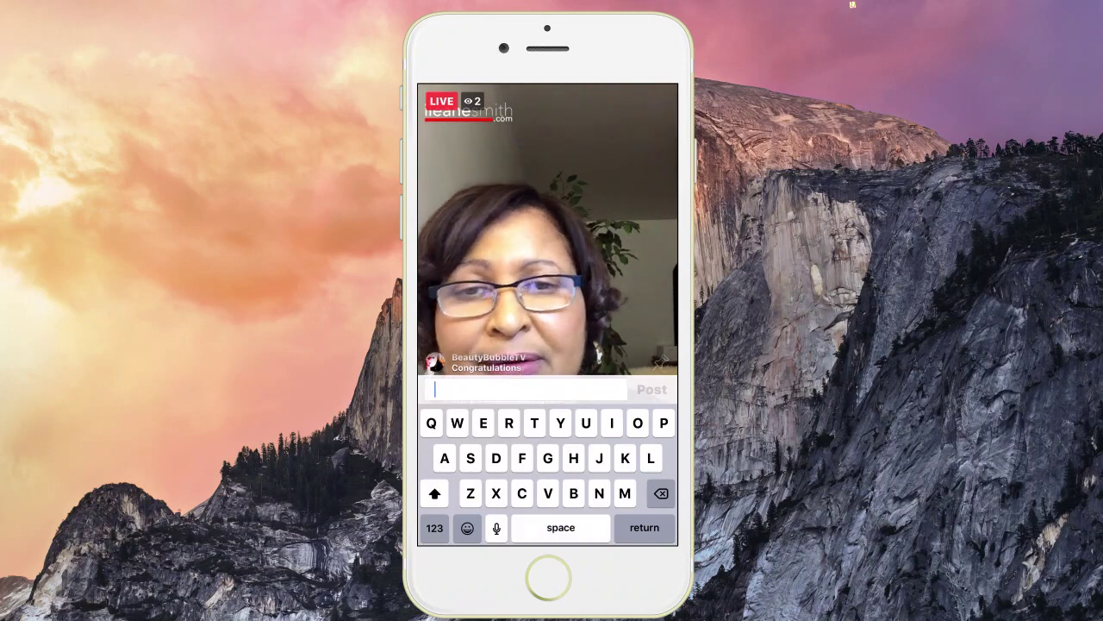
pyautogui.write('An')
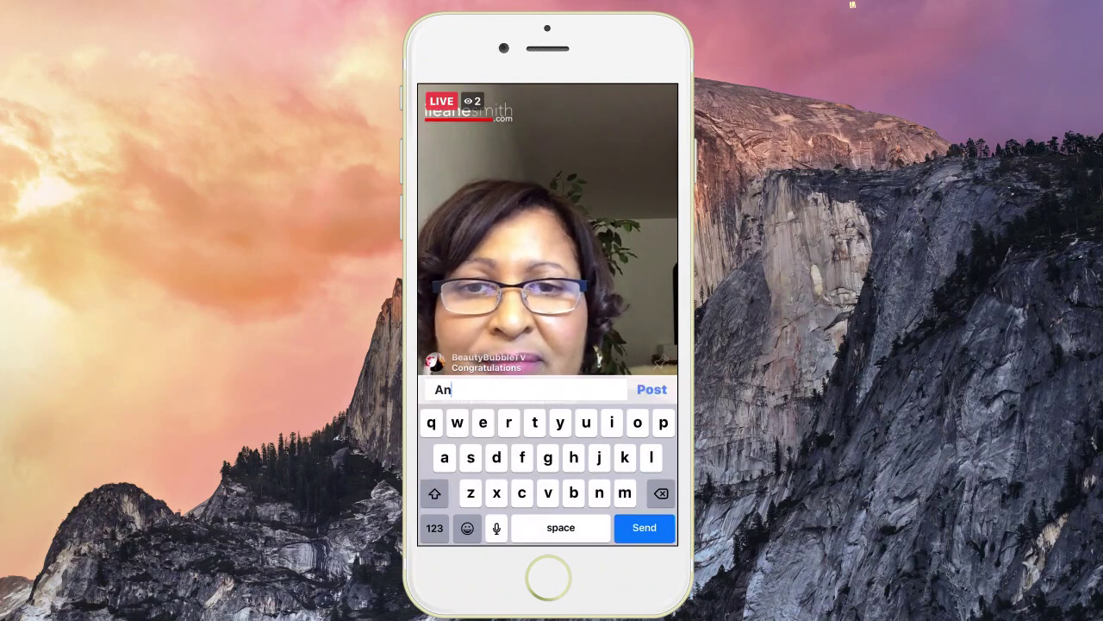
pyautogui.write('c')
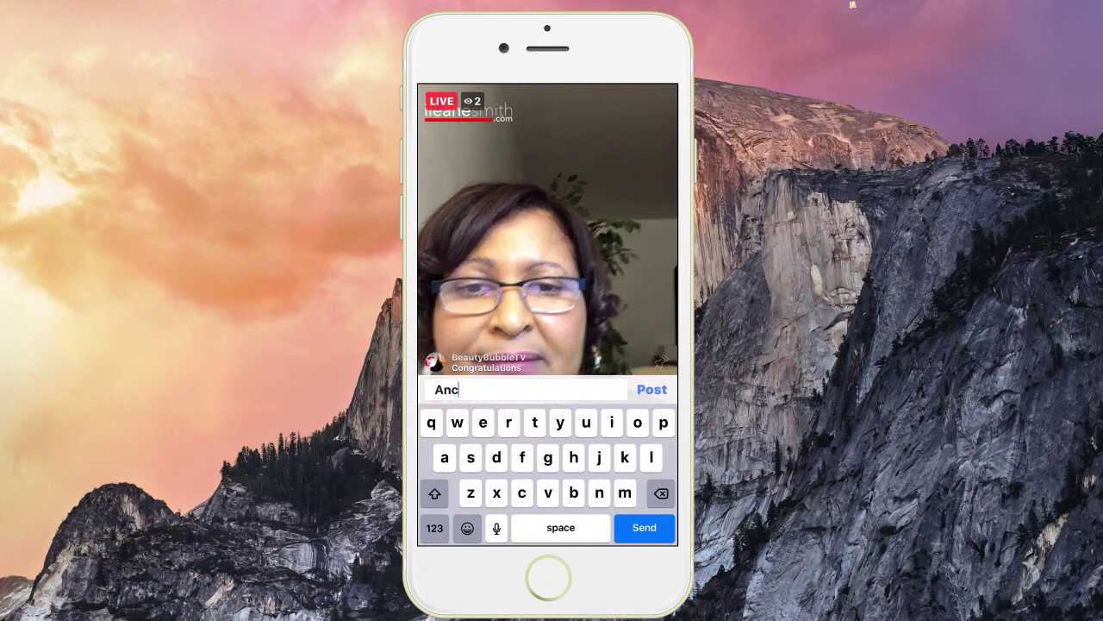
pyautogui.write('hi')
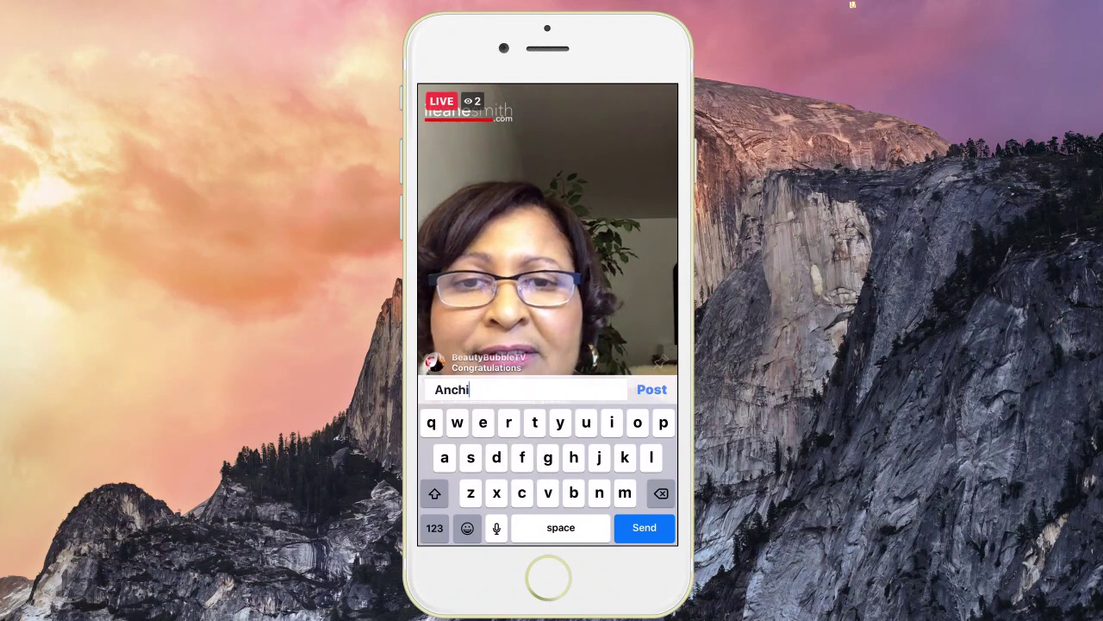
pyautogui.press('BackSpace')
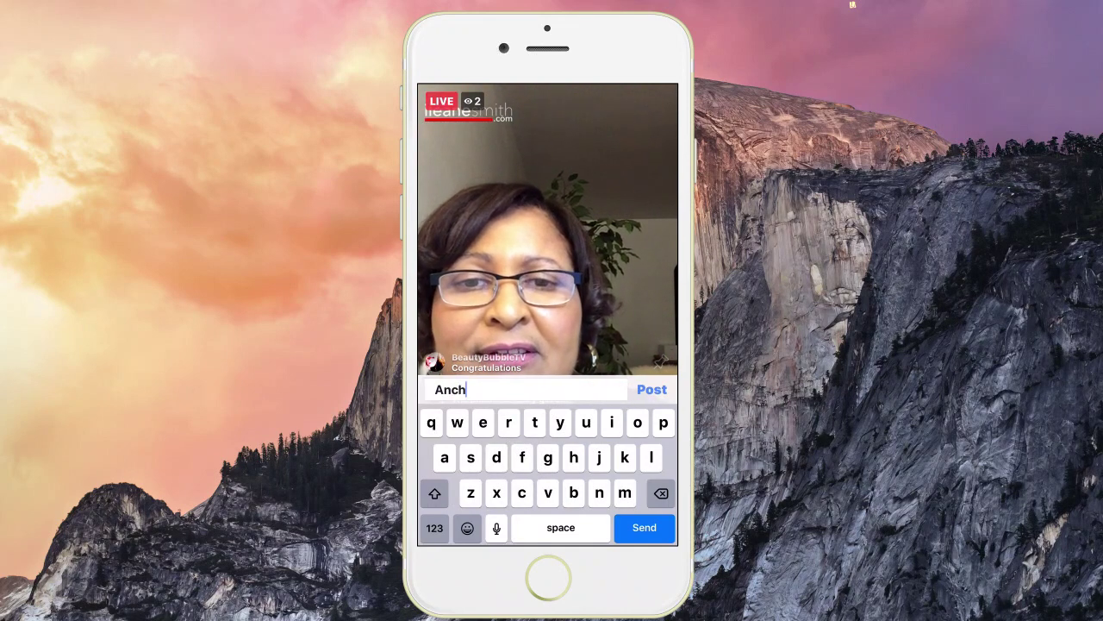
pyautogui.write('or')
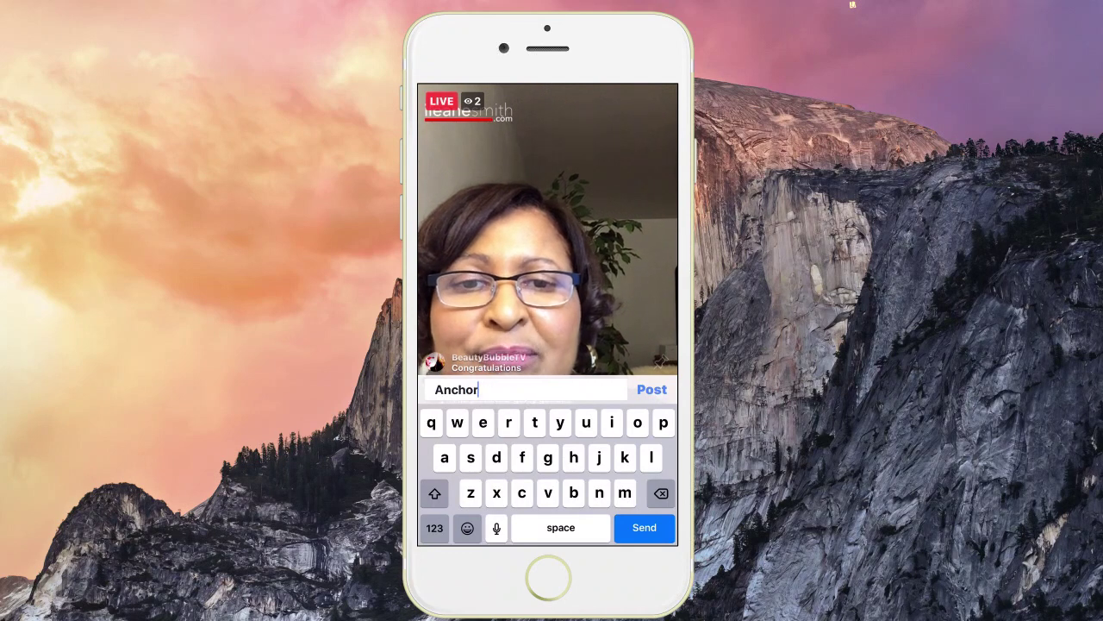
pyautogui.write('b')
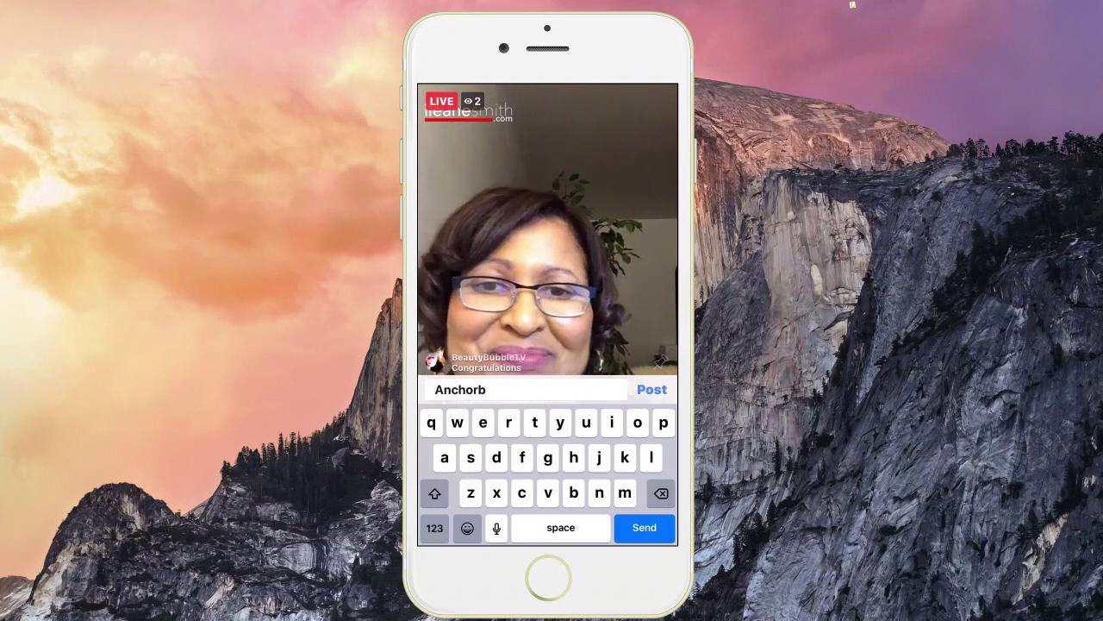
pyautogui.write('ootca')
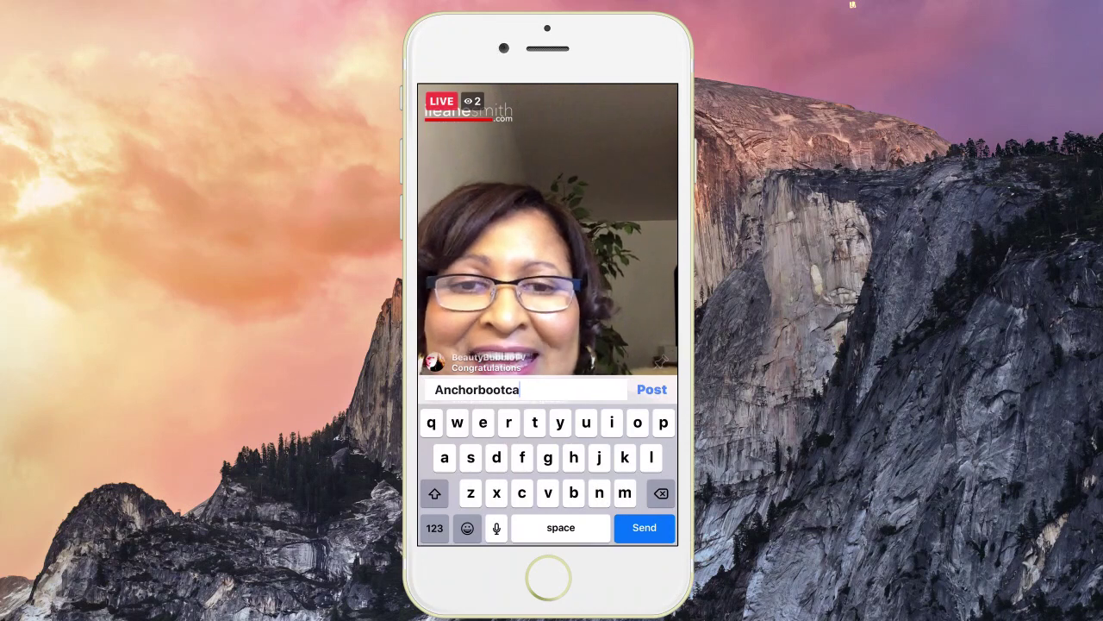
pyautogui.write('mp')
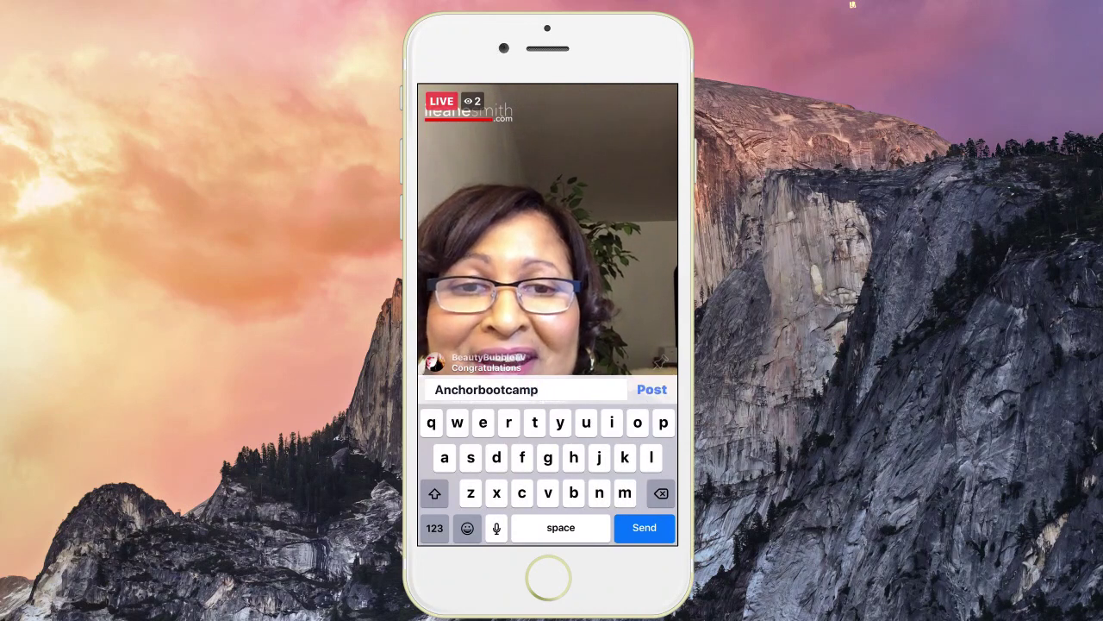
pyautogui.write('s')
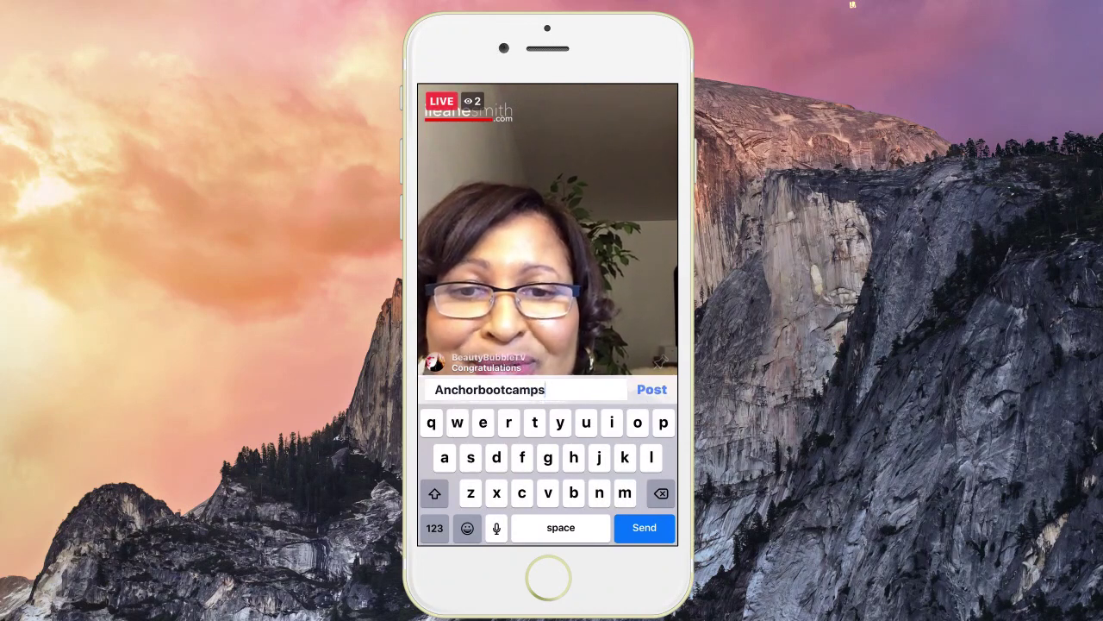
pyautogui.click(435, 527)
pyautogui.write('.')
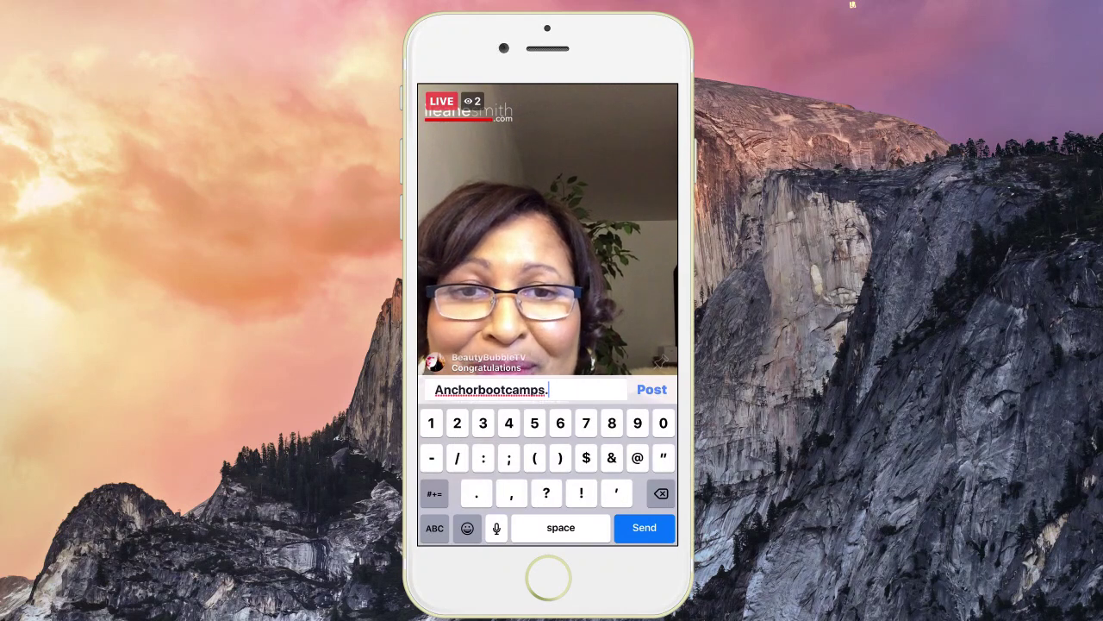
pyautogui.click(435, 528)
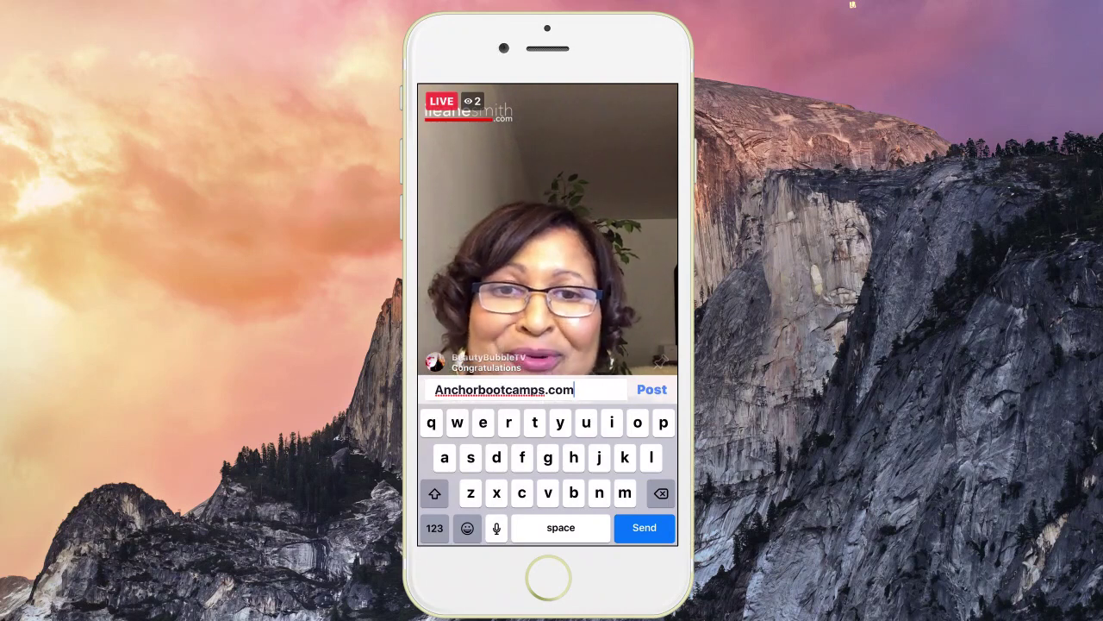
pyautogui.press('Return')
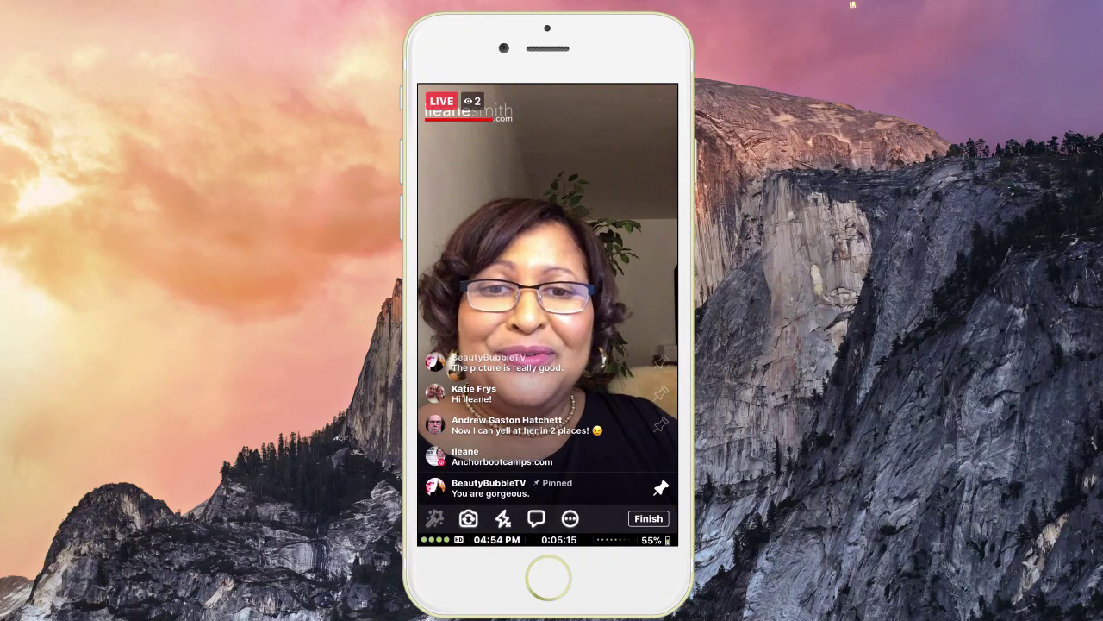